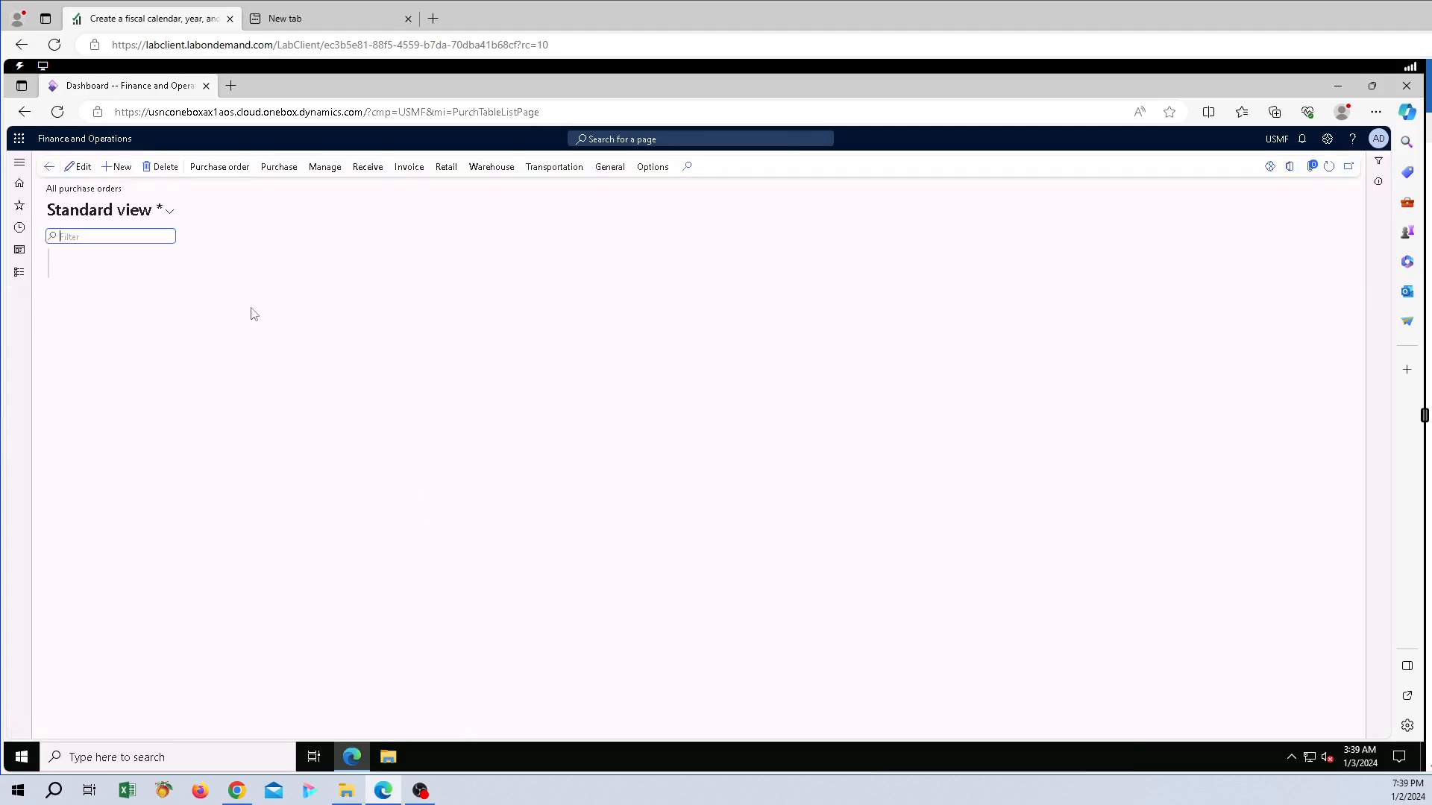
# - Create a purchase order for vendor Acme Office Supplies with warehouse 11
pyautogui.click(117, 168)
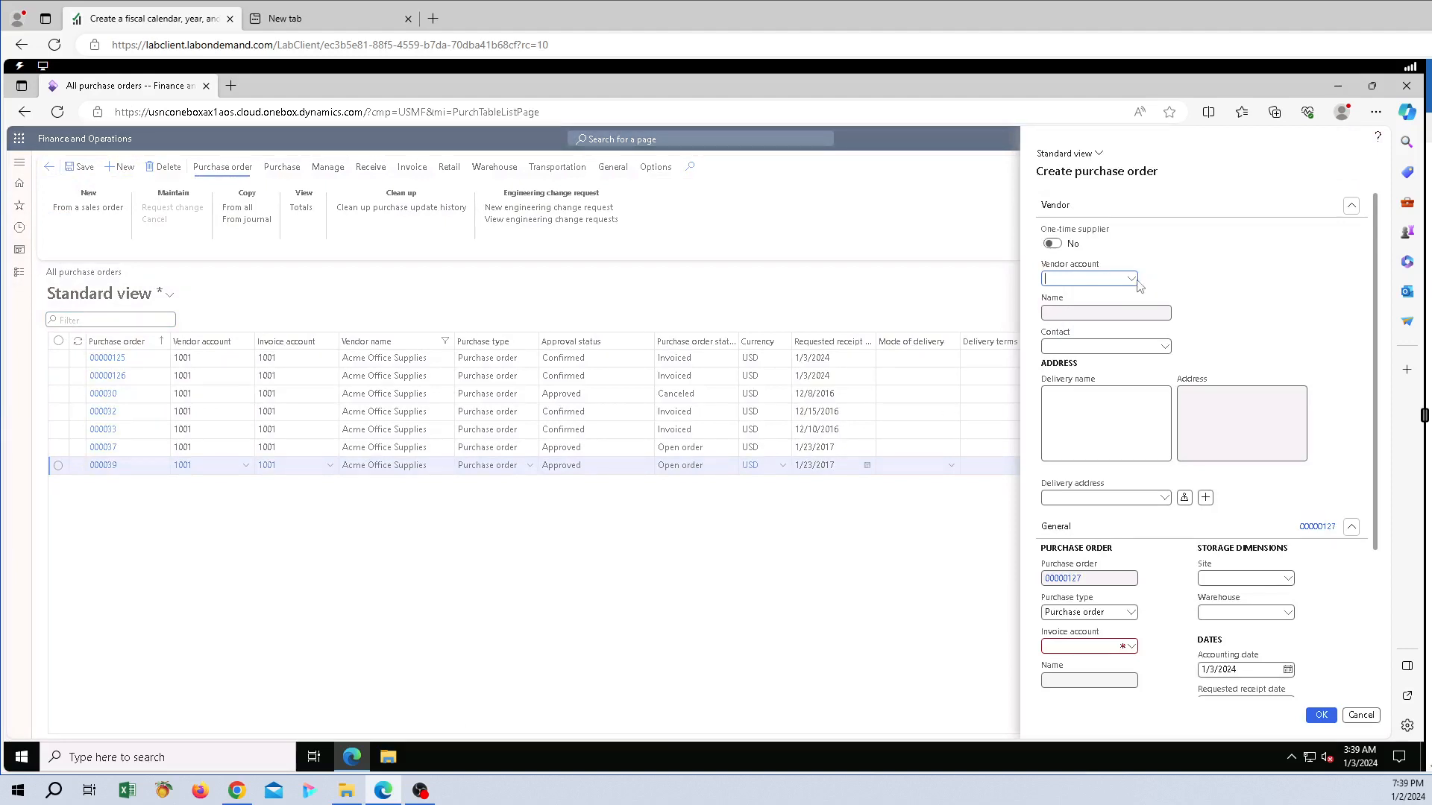
pyautogui.click(1131, 278)
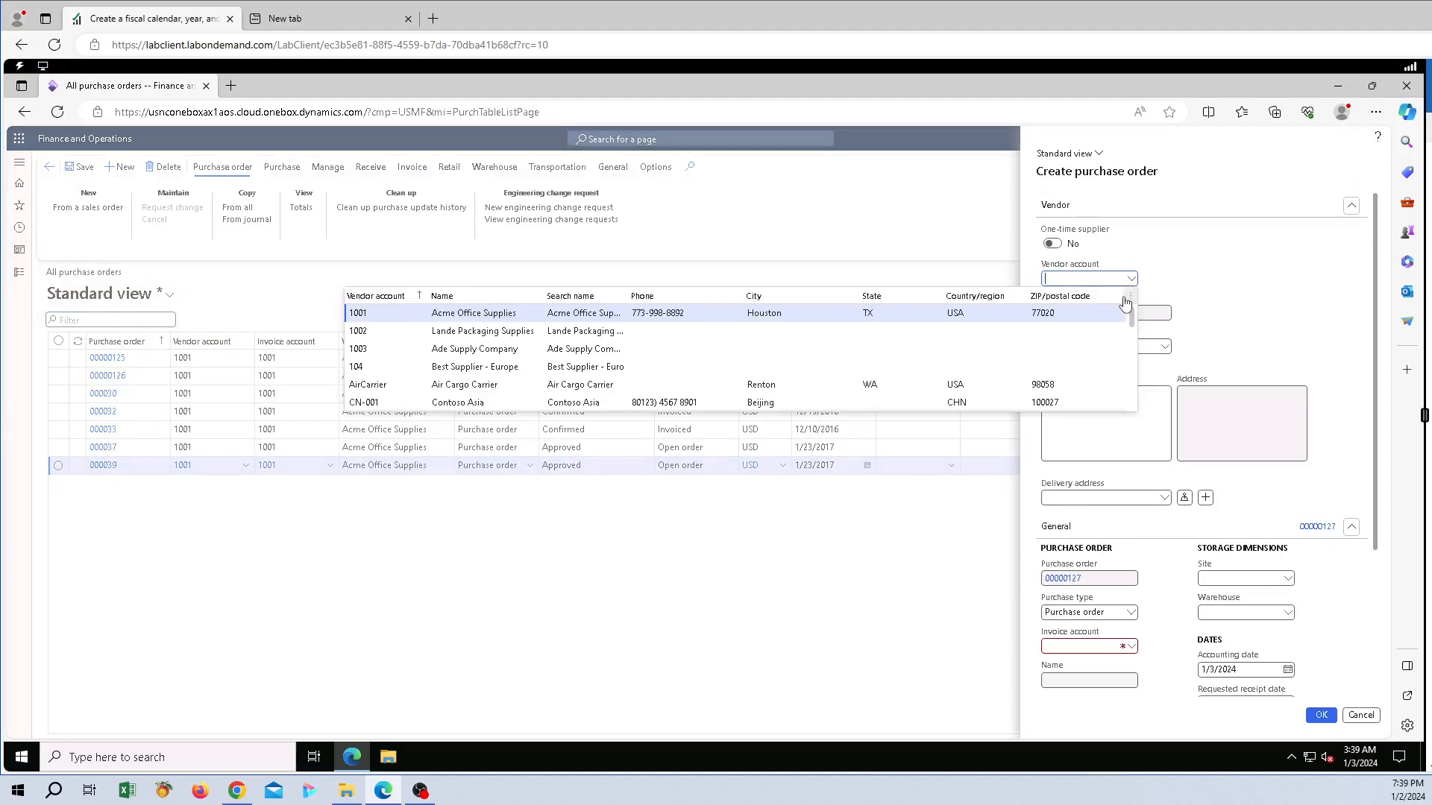
pyautogui.click(501, 315)
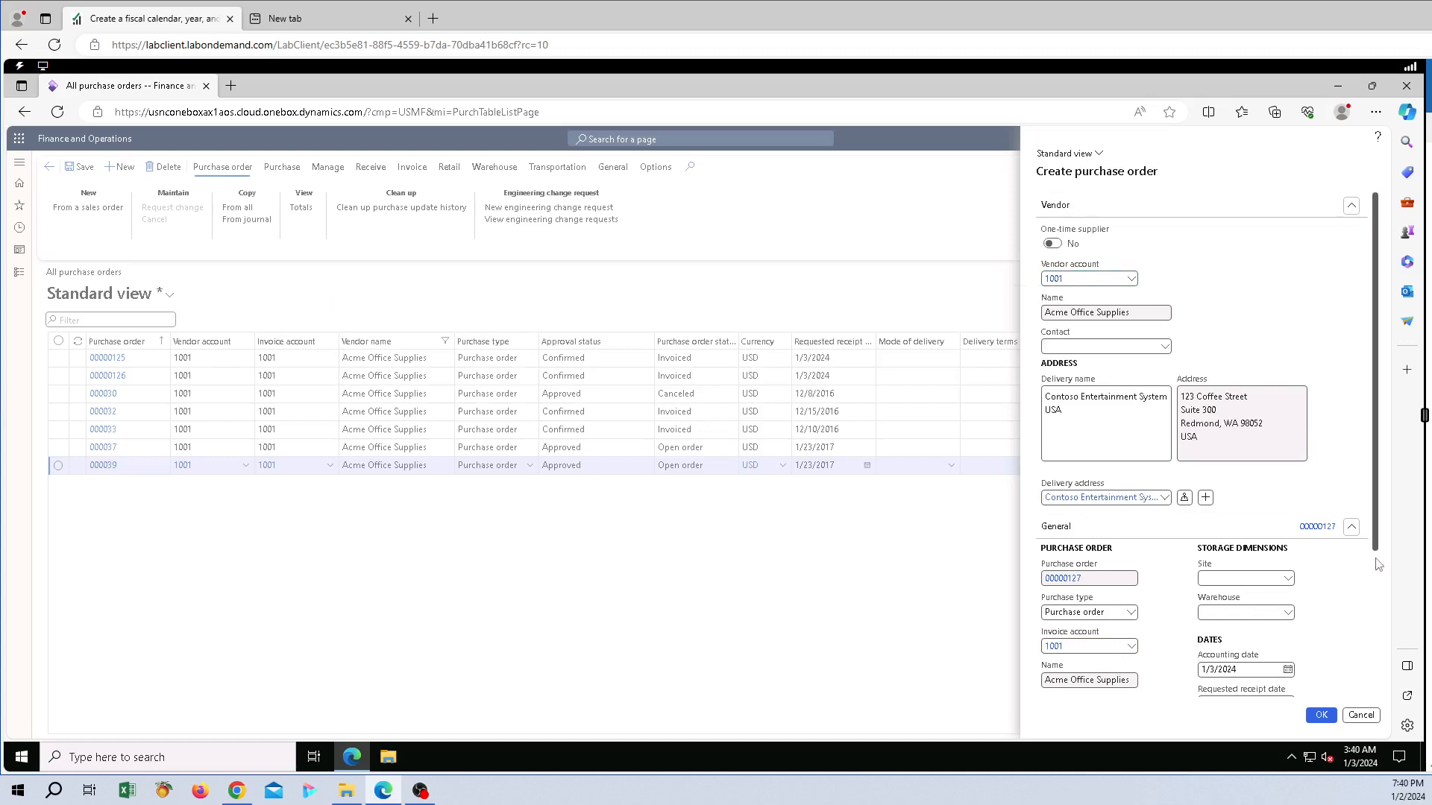
pyautogui.scroll(-2, 1378, 565)
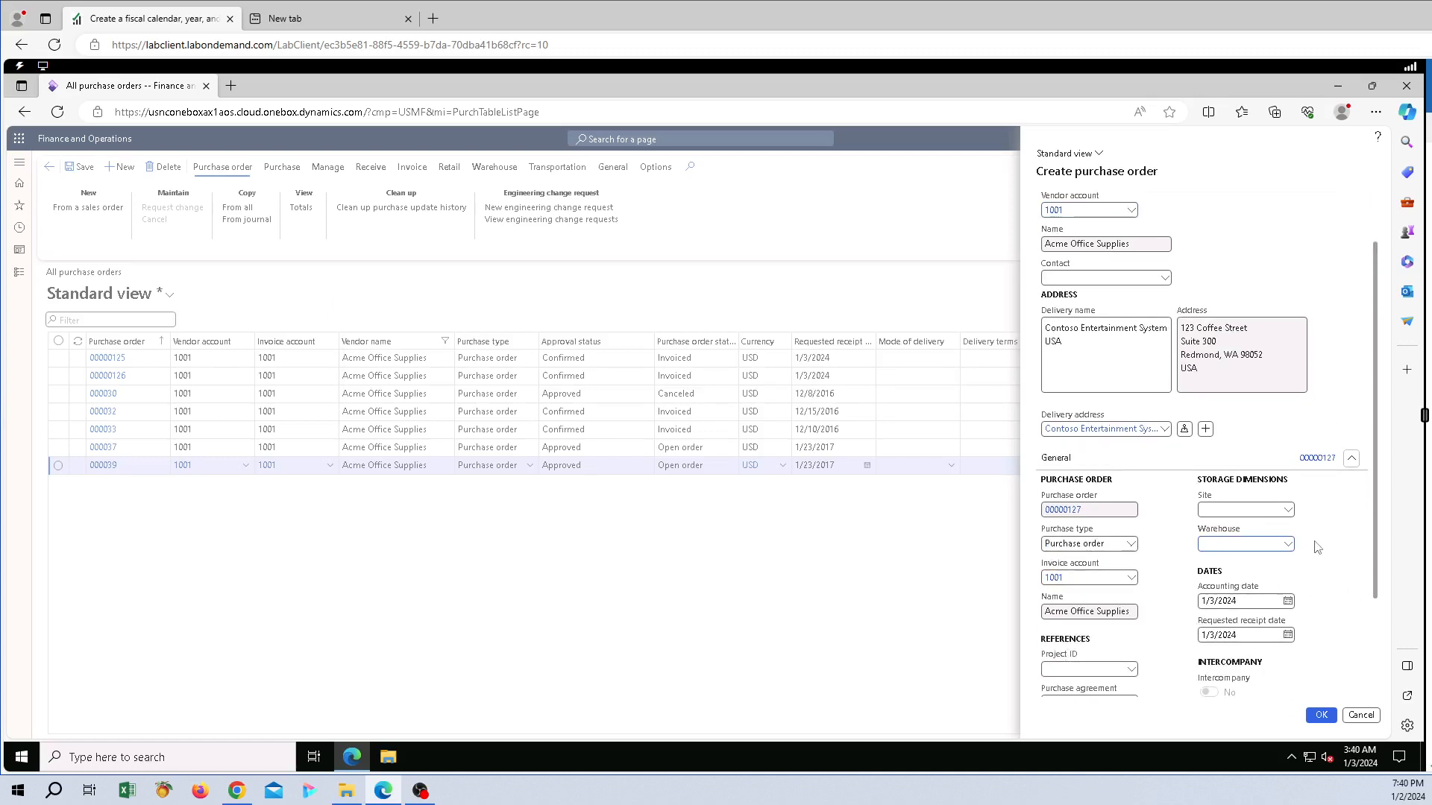
pyautogui.write('11')
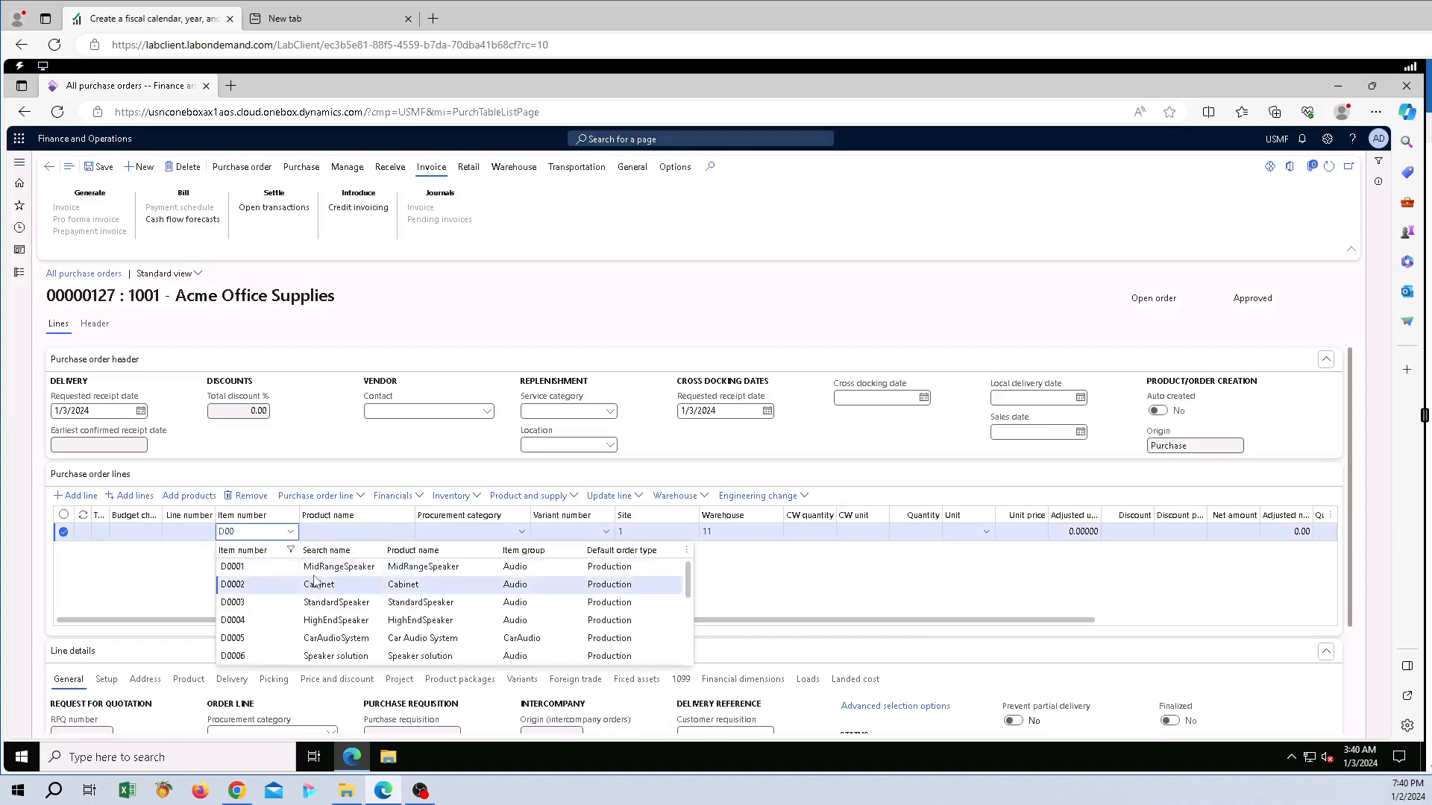
# - Choose item D0002 (Cabinet) for the purchase order line and set its quantity to 4
pyautogui.click(309, 589)
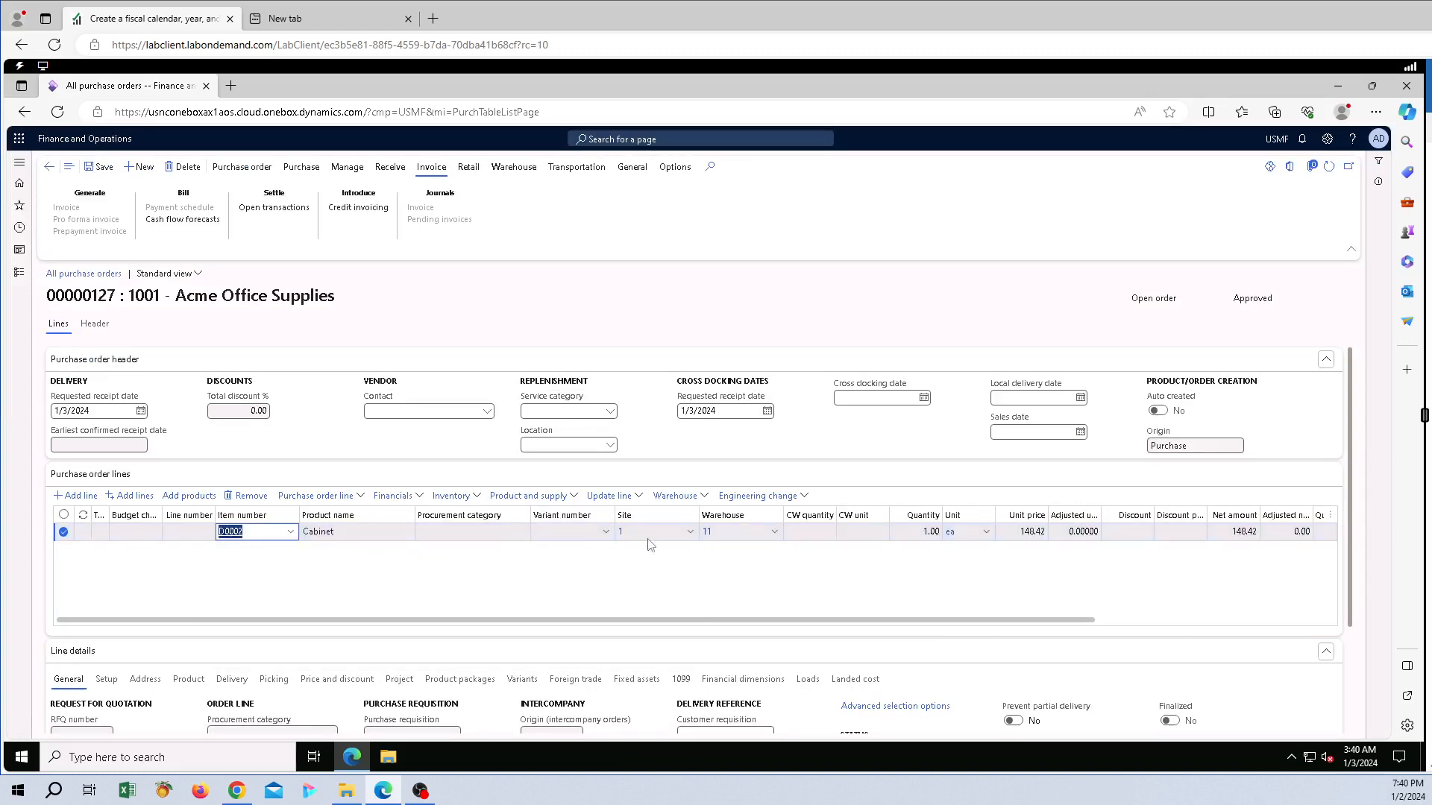
pyautogui.click(923, 532)
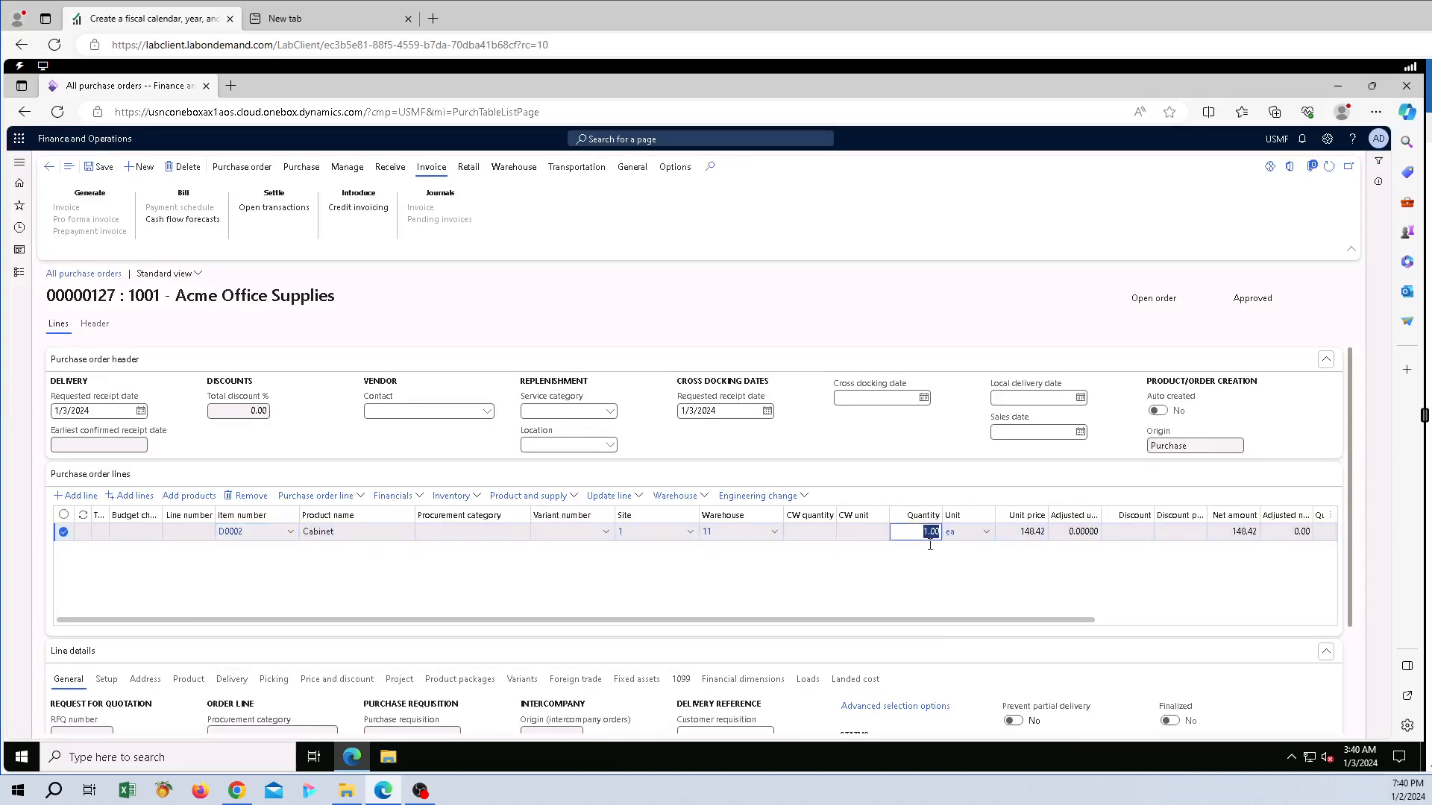
pyautogui.write('4')
# - Set the Cabinet line's unit price to 100
pyautogui.moveTo(1089, 621); pyautogui.dragTo(1268, 632)
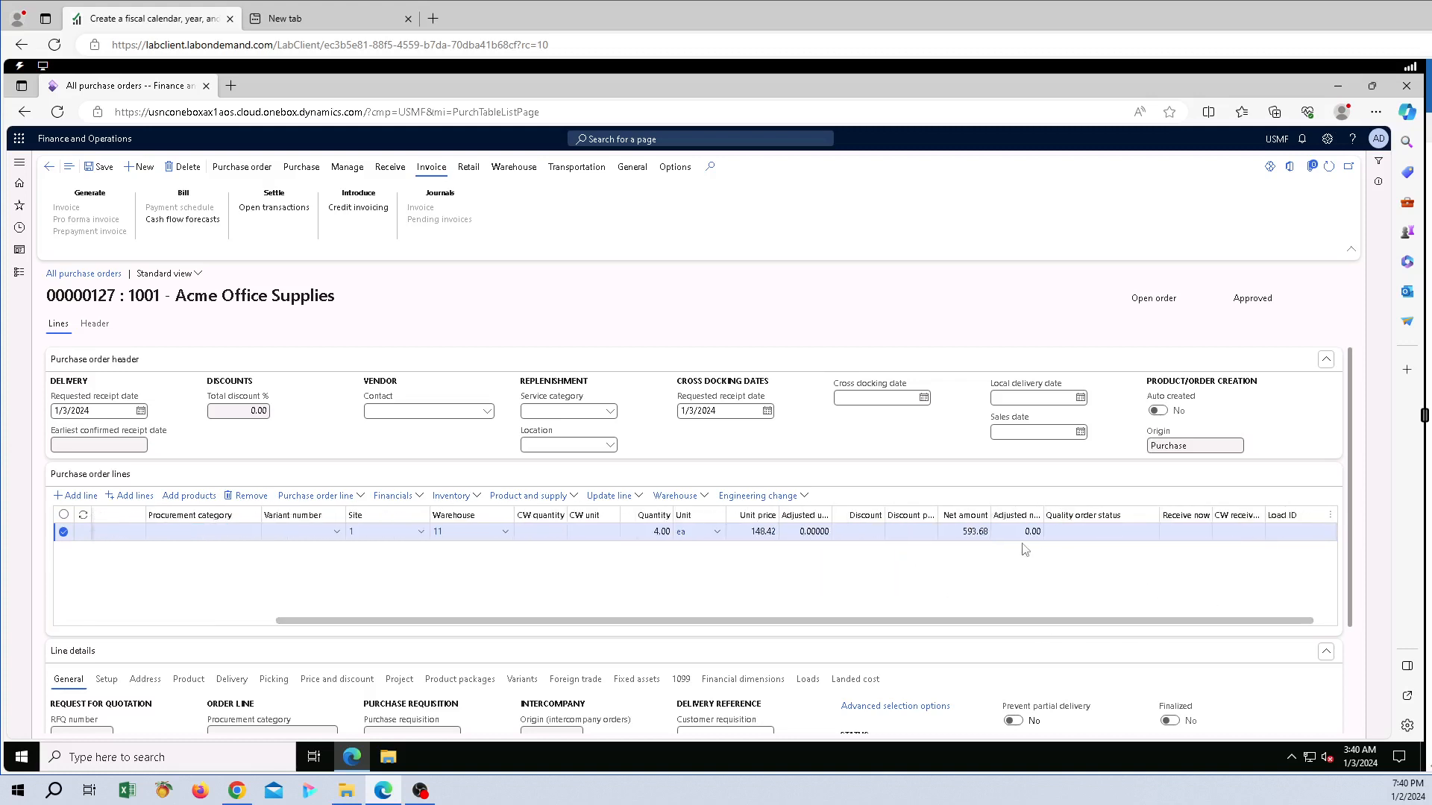
pyautogui.click(753, 532)
pyautogui.write('100')
pyautogui.click(818, 570)
pyautogui.moveTo(938, 621); pyautogui.dragTo(962, 624)
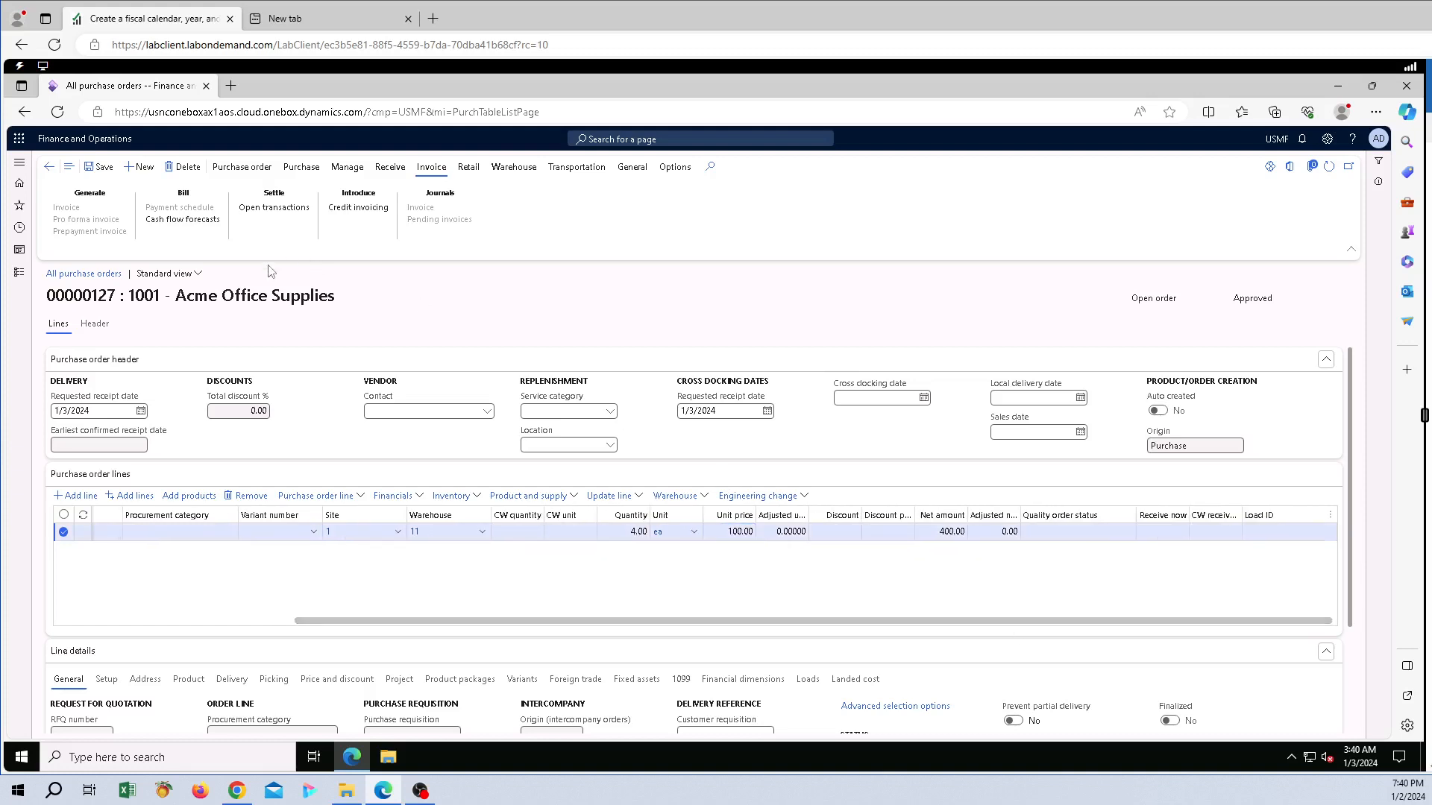
pyautogui.moveTo(497, 623); pyautogui.dragTo(268, 623)
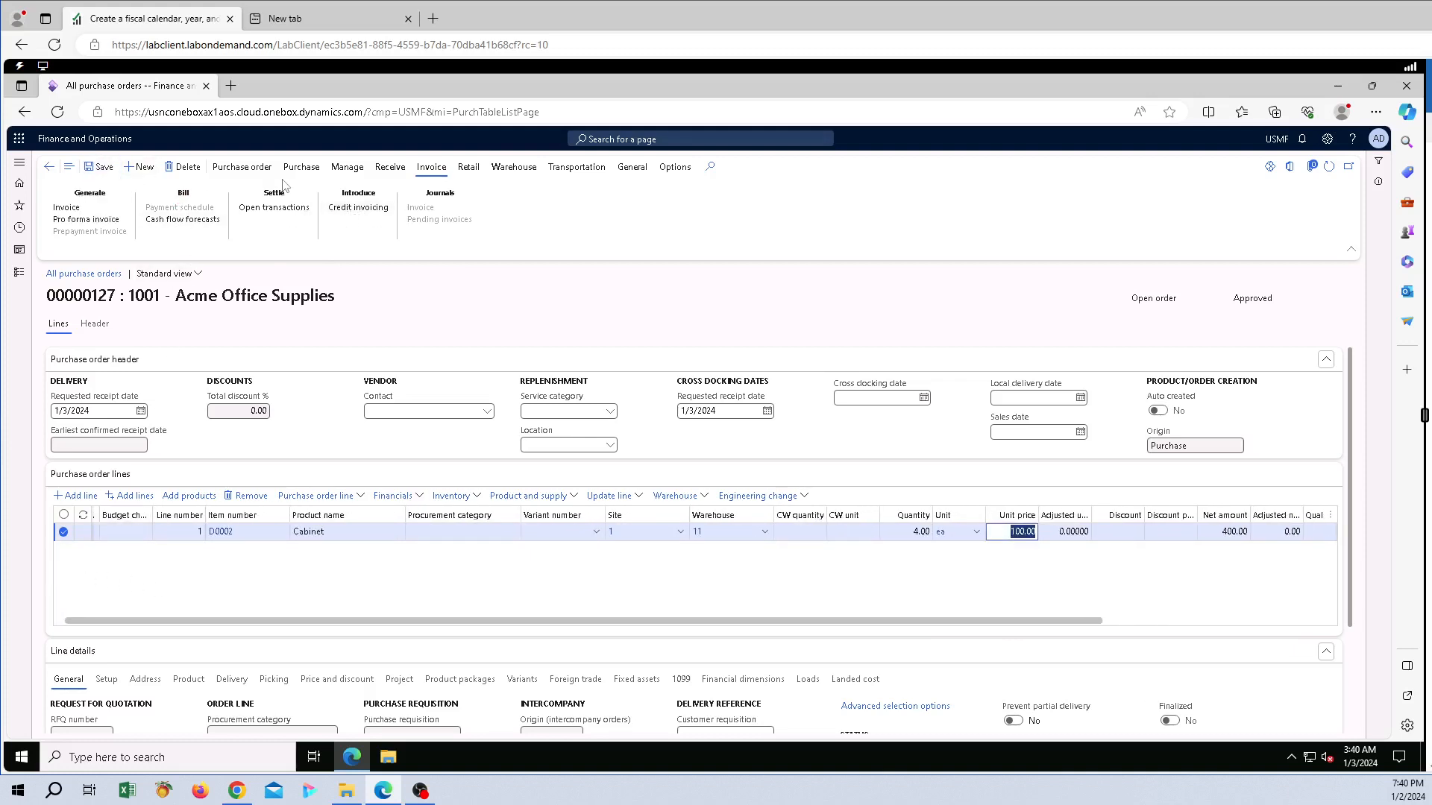
# - Generate the confirmation for the Acme Office Supplies purchase order
pyautogui.click(302, 167)
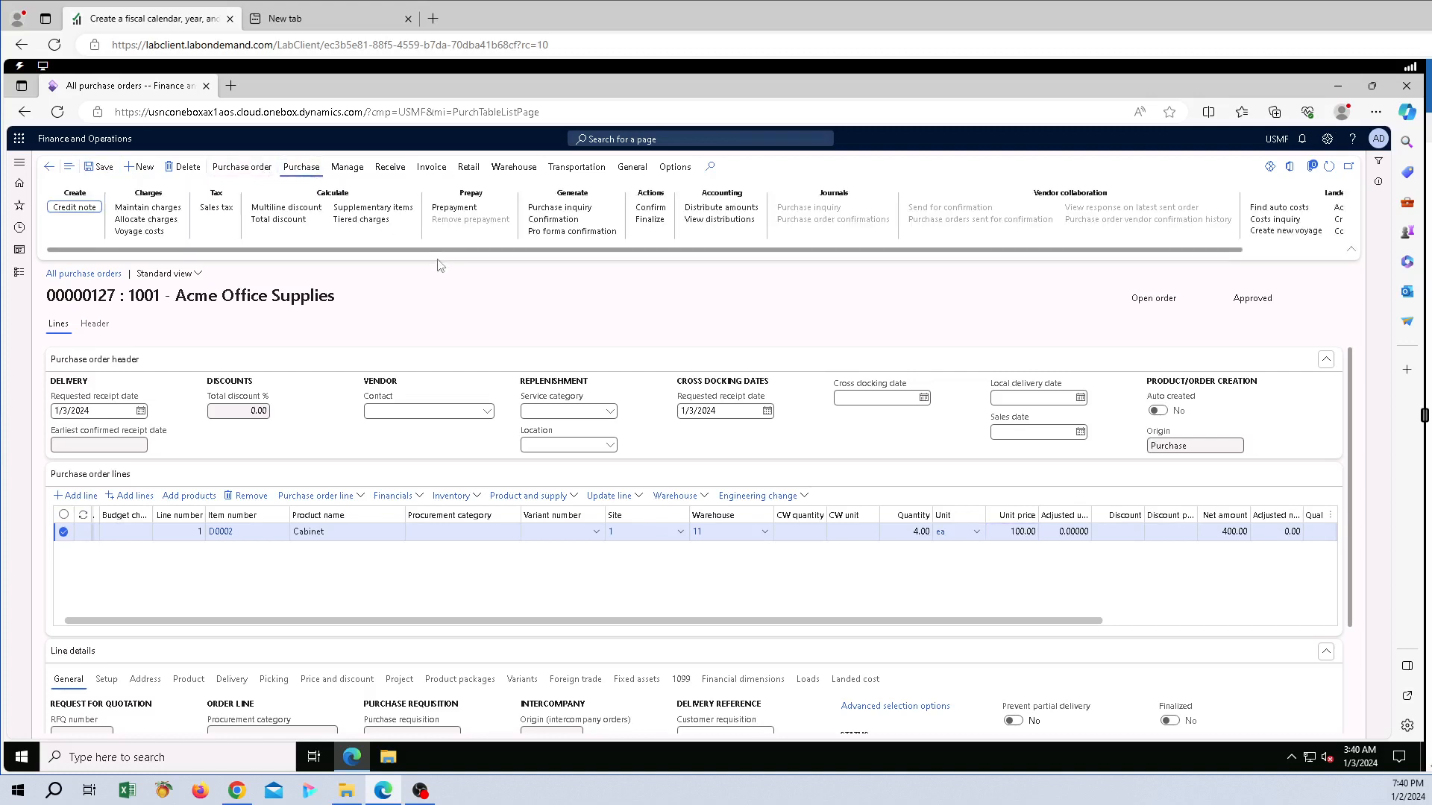
pyautogui.click(552, 221)
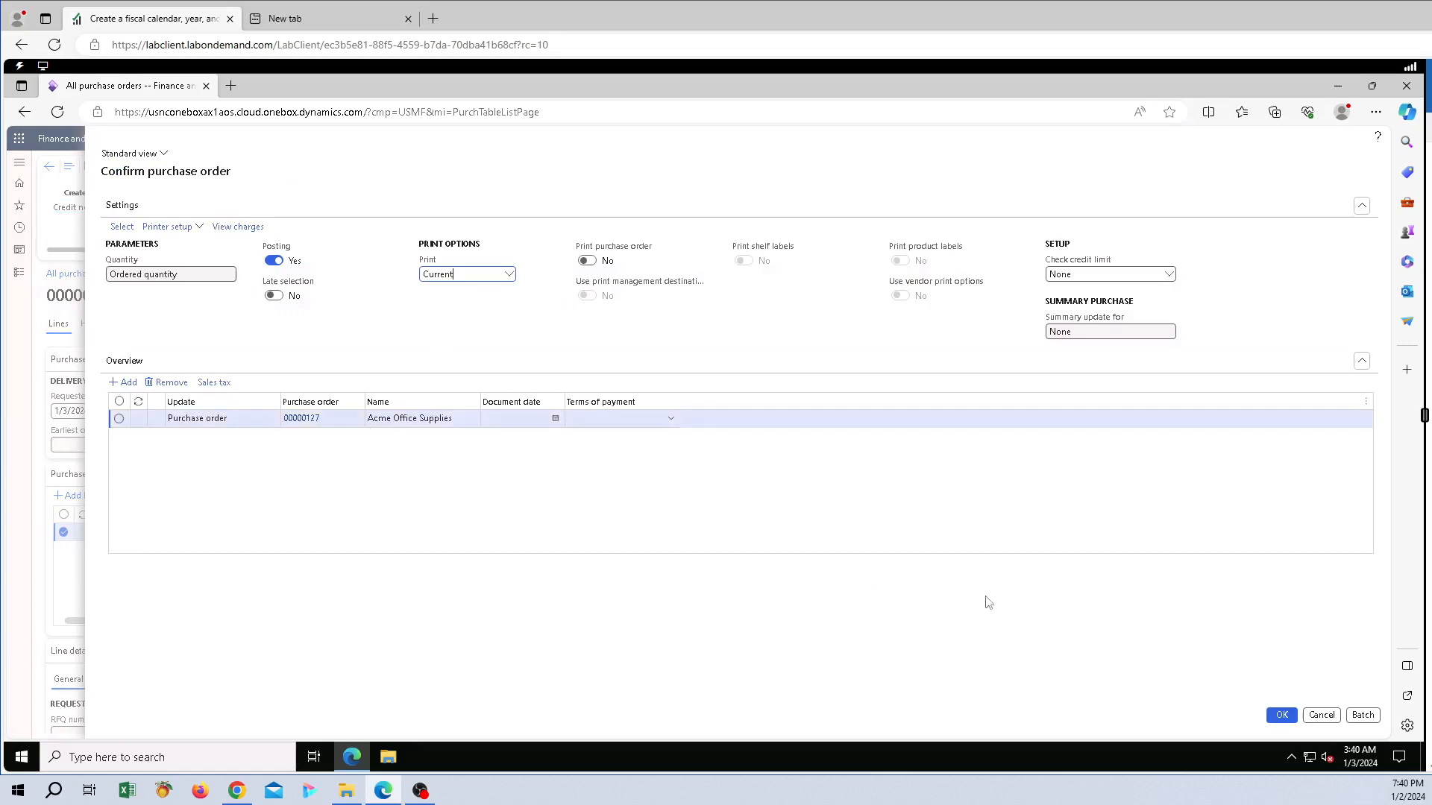
pyautogui.click(1281, 716)
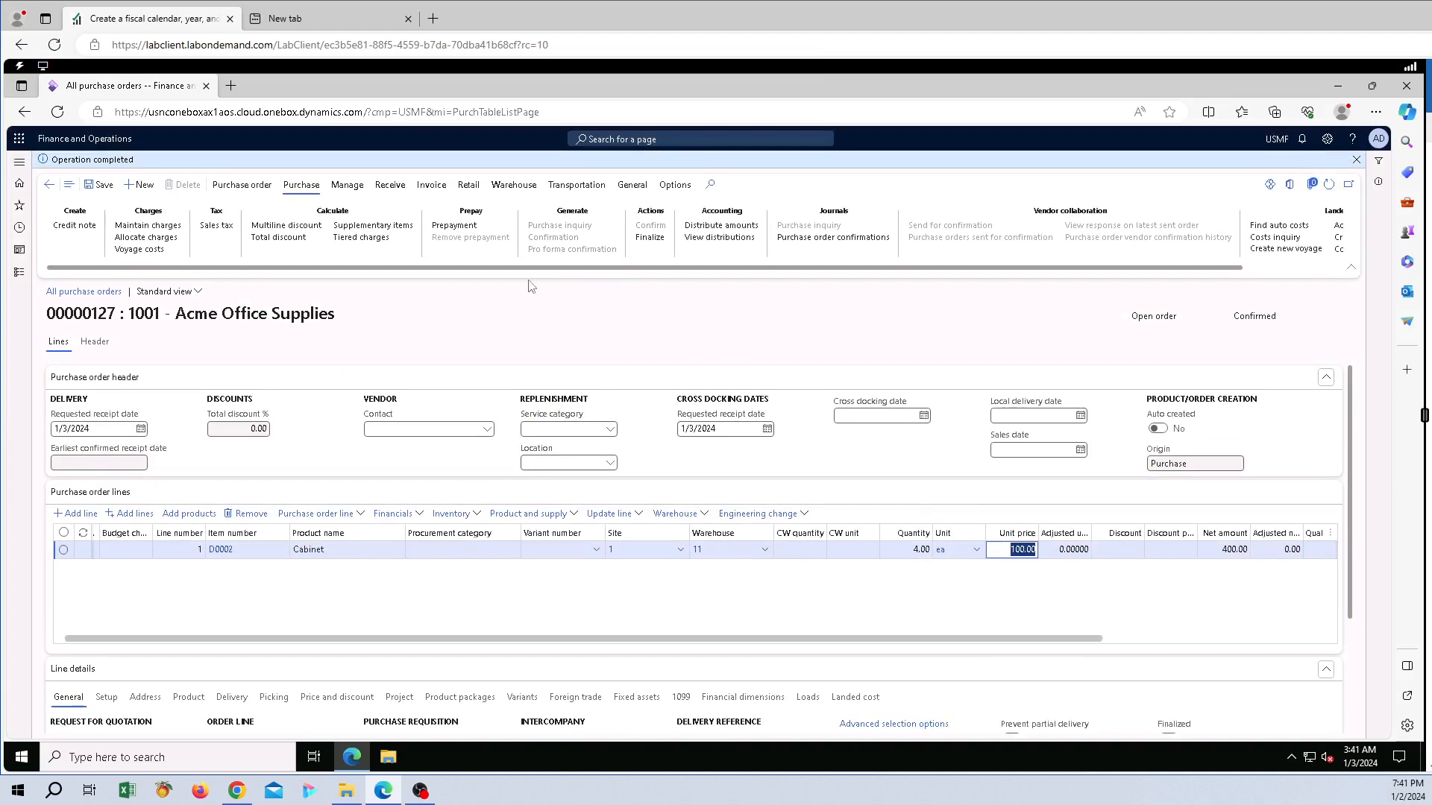
# - Start a prepayment described as "Prepayment PO-" plus the order number, with type Percent and value 100
pyautogui.click(460, 231)
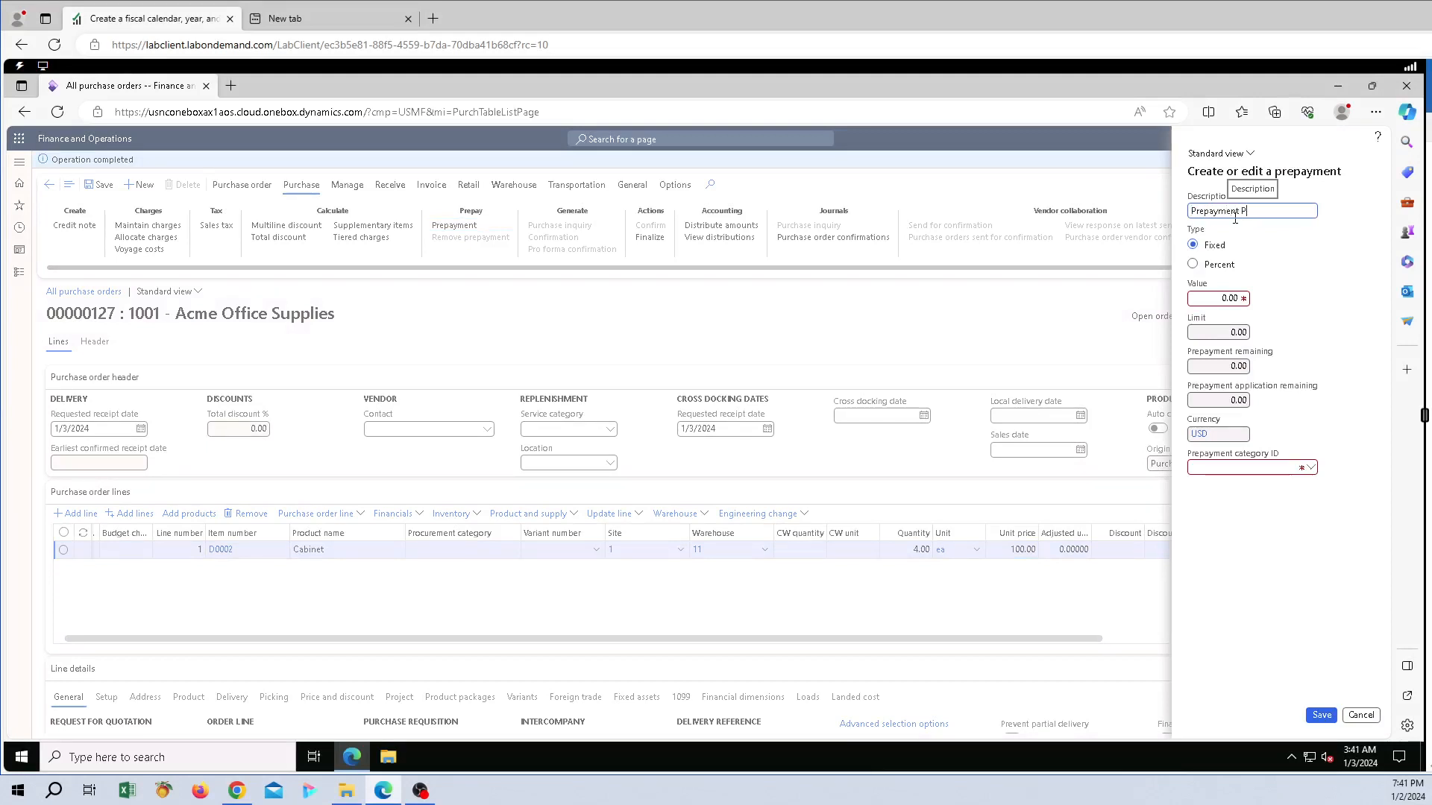
pyautogui.write('O-127')
pyautogui.doubleClick(1220, 264)
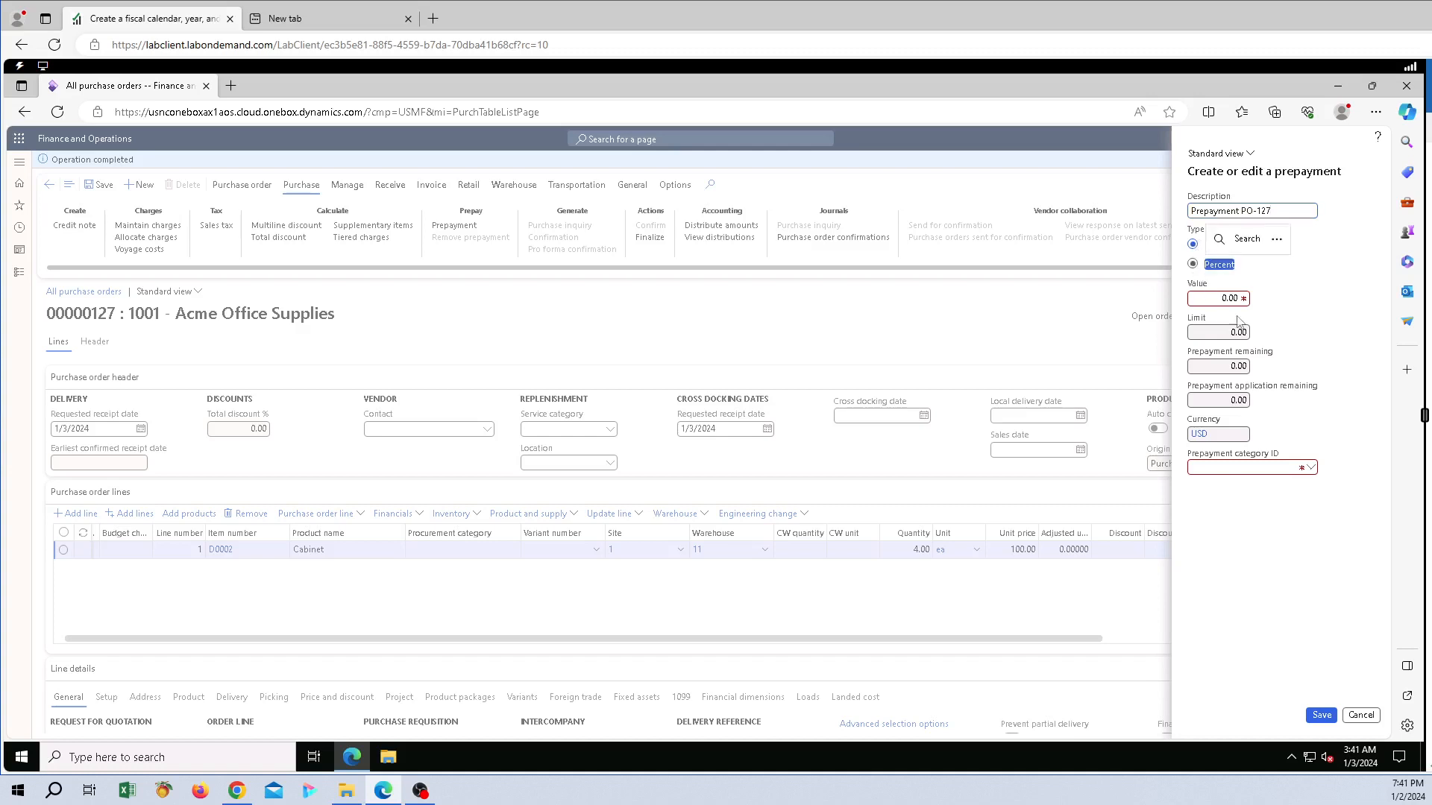
pyautogui.click(1335, 267)
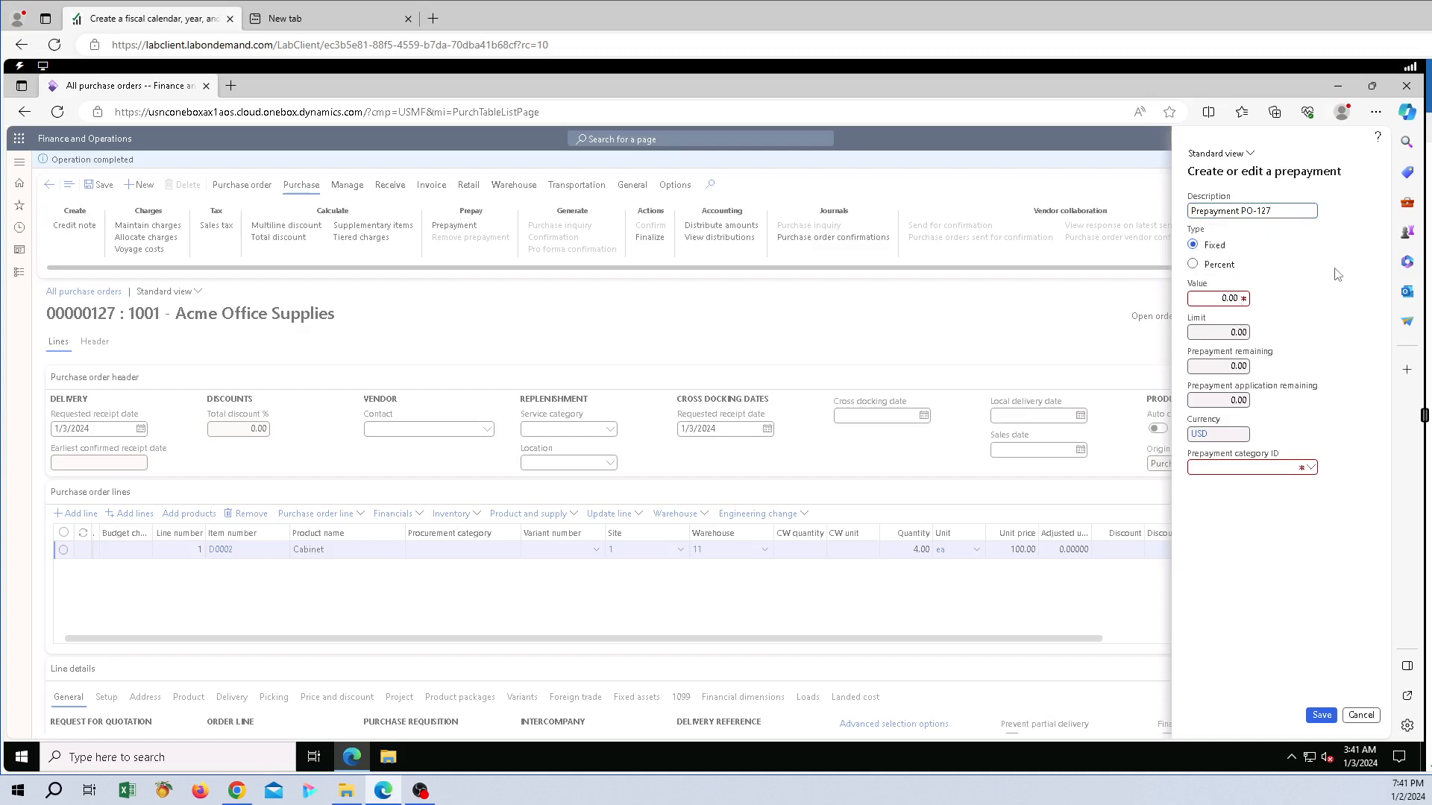
pyautogui.click(1193, 264)
pyautogui.click(1223, 298)
pyautogui.write('10')
pyautogui.press('Return')
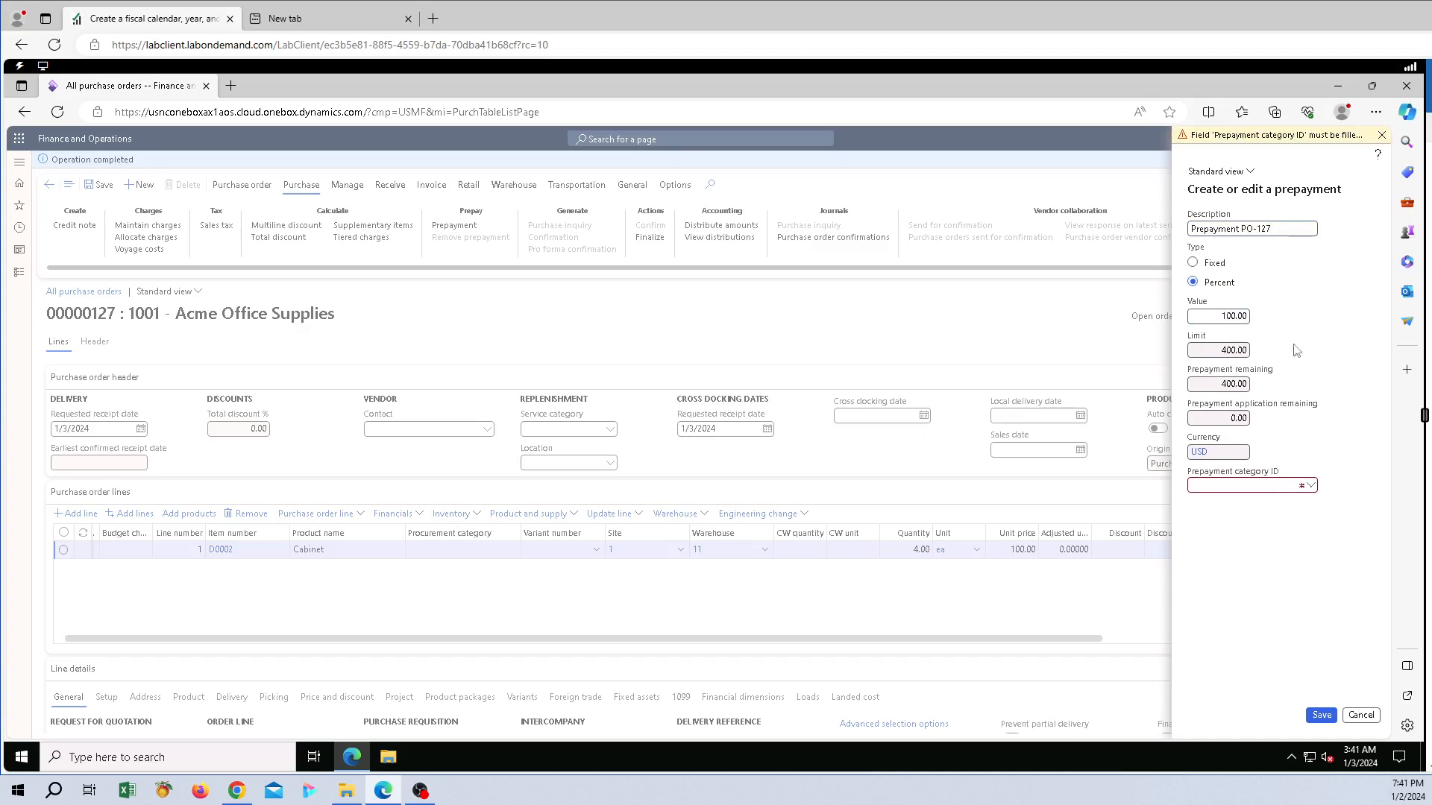
# - Assign CORP PROCUREMENT CATEGORIES as the prepayment category ID and save the prepayment
pyautogui.click(1310, 486)
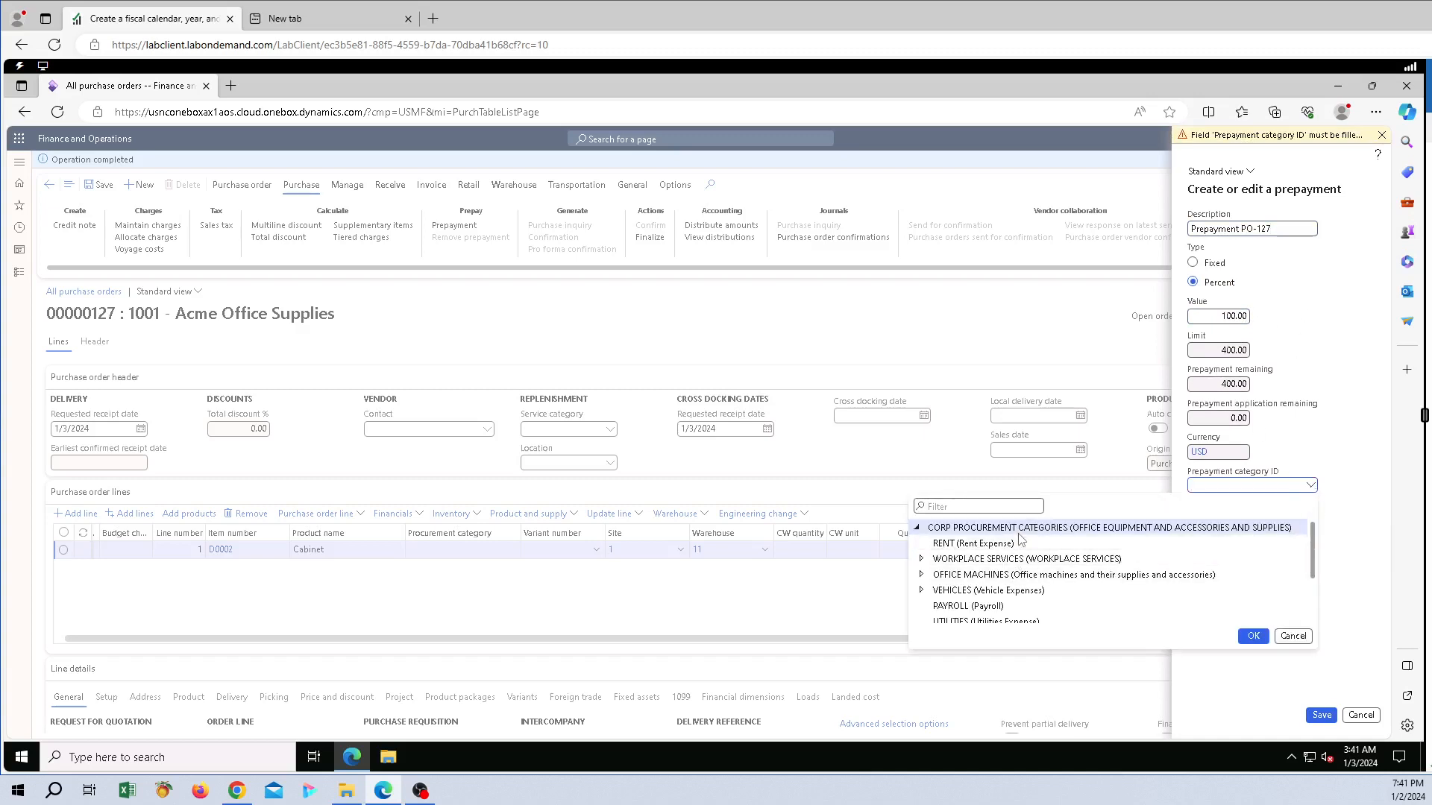
pyautogui.click(1116, 529)
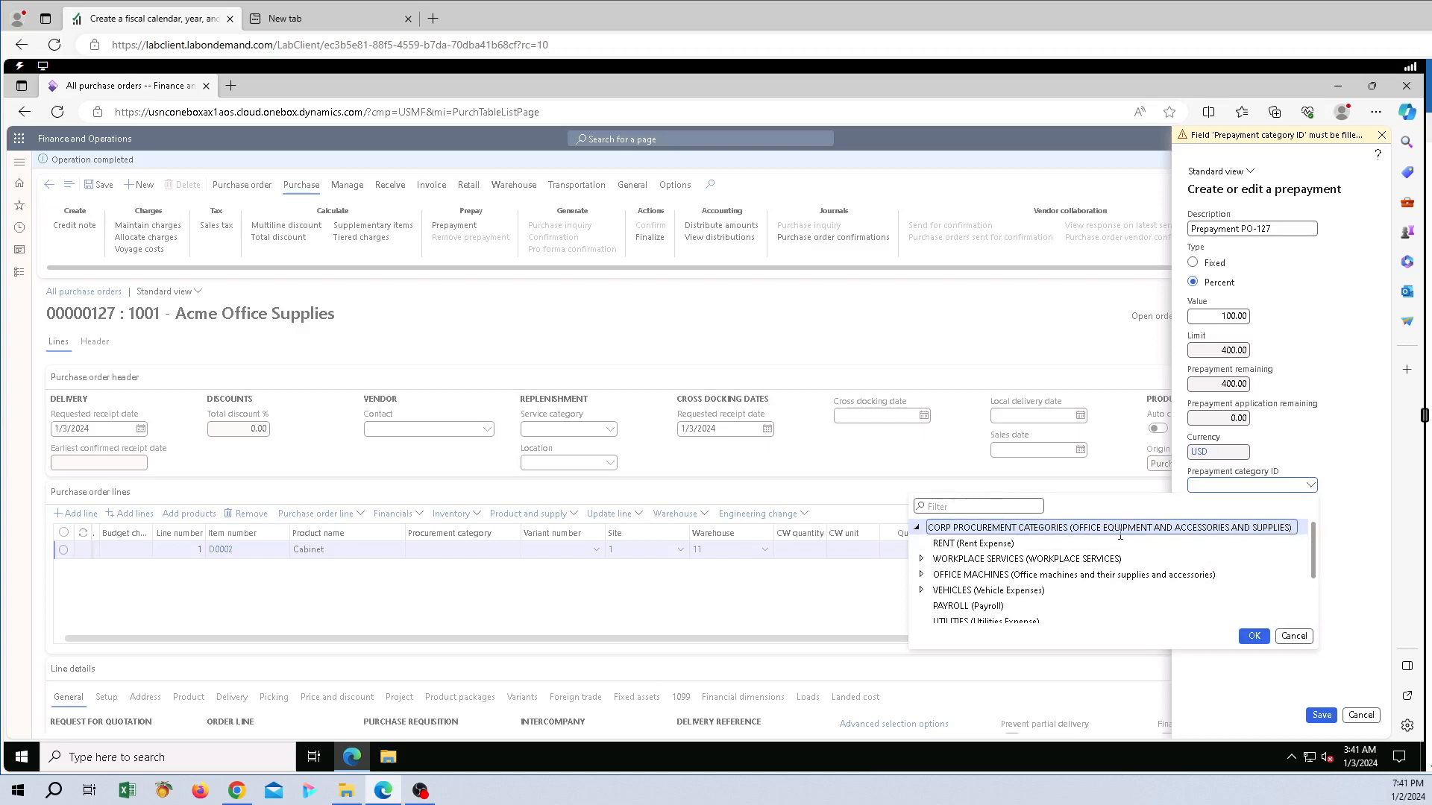
pyautogui.click(1253, 637)
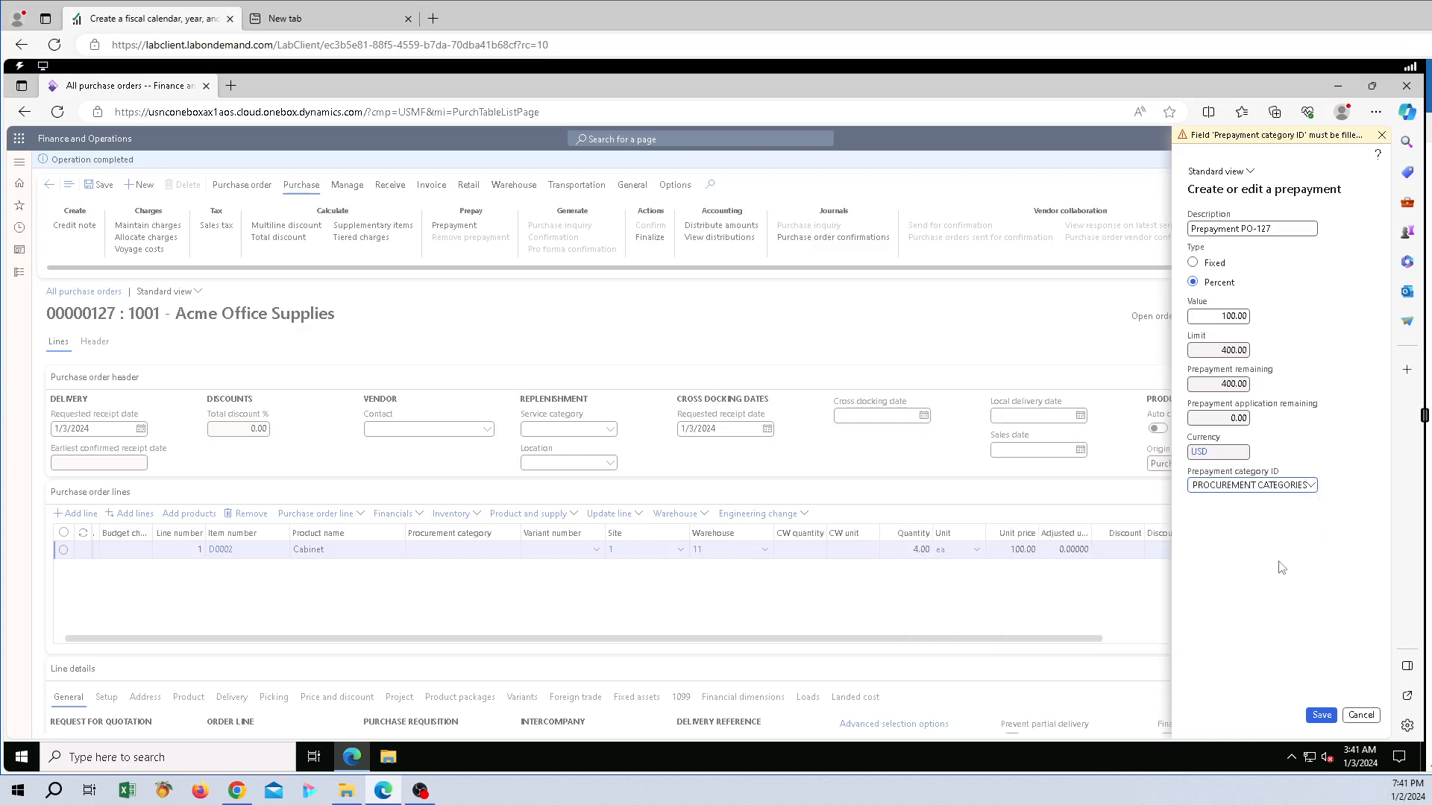
pyautogui.click(1386, 141)
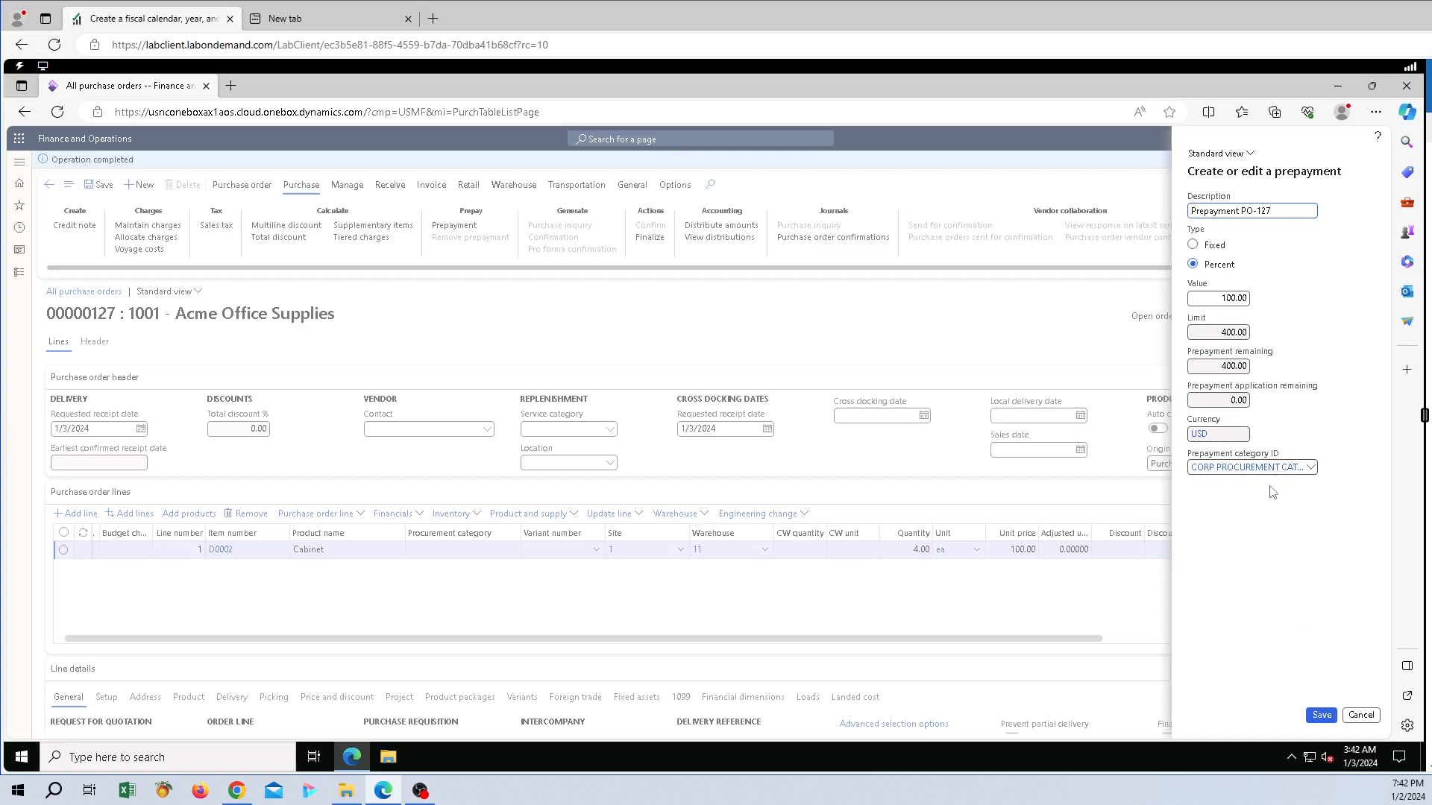
pyautogui.click(1320, 715)
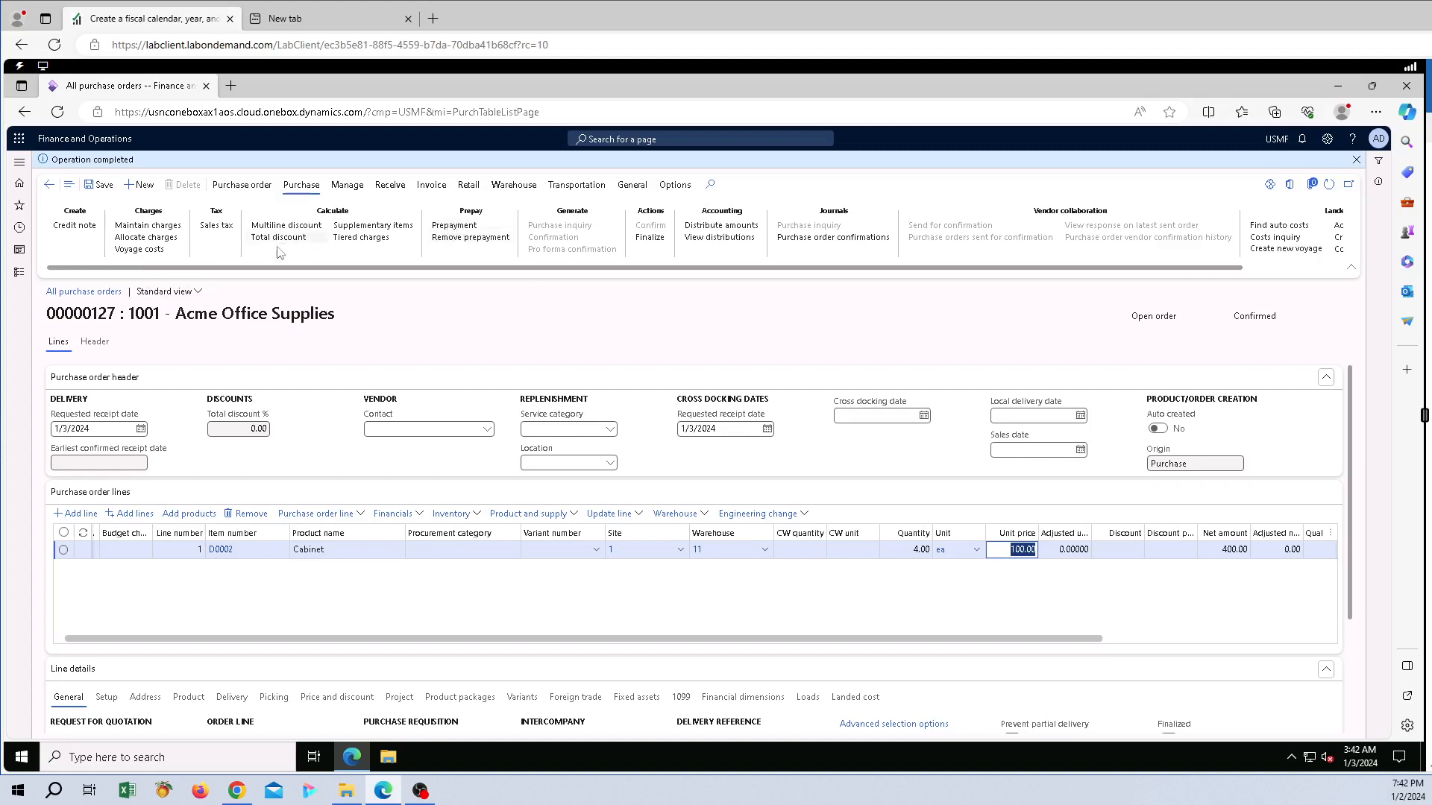
# - Generate the prepayment invoice for the purchase order with number PREINV543 and post it
pyautogui.click(467, 330)
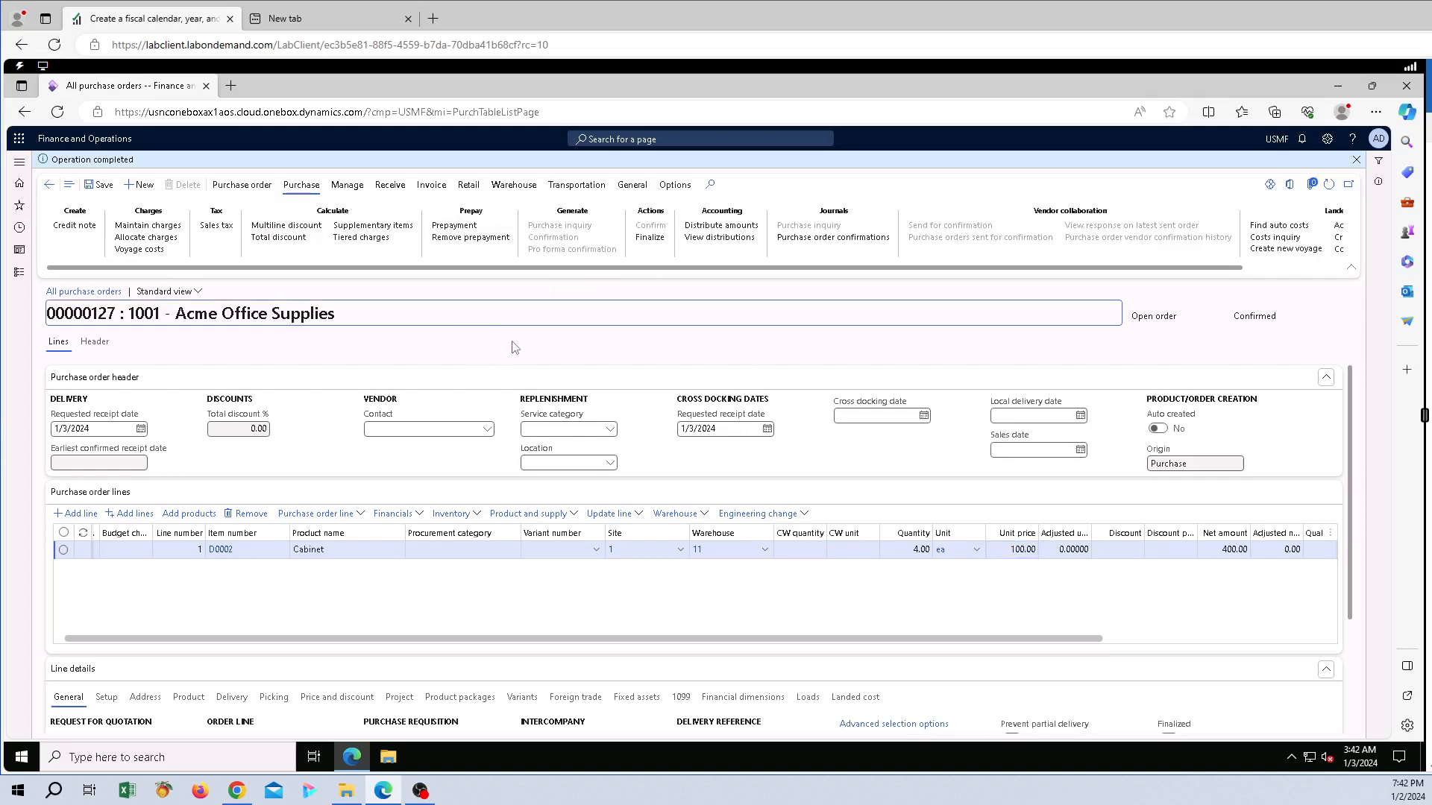
pyautogui.click(431, 185)
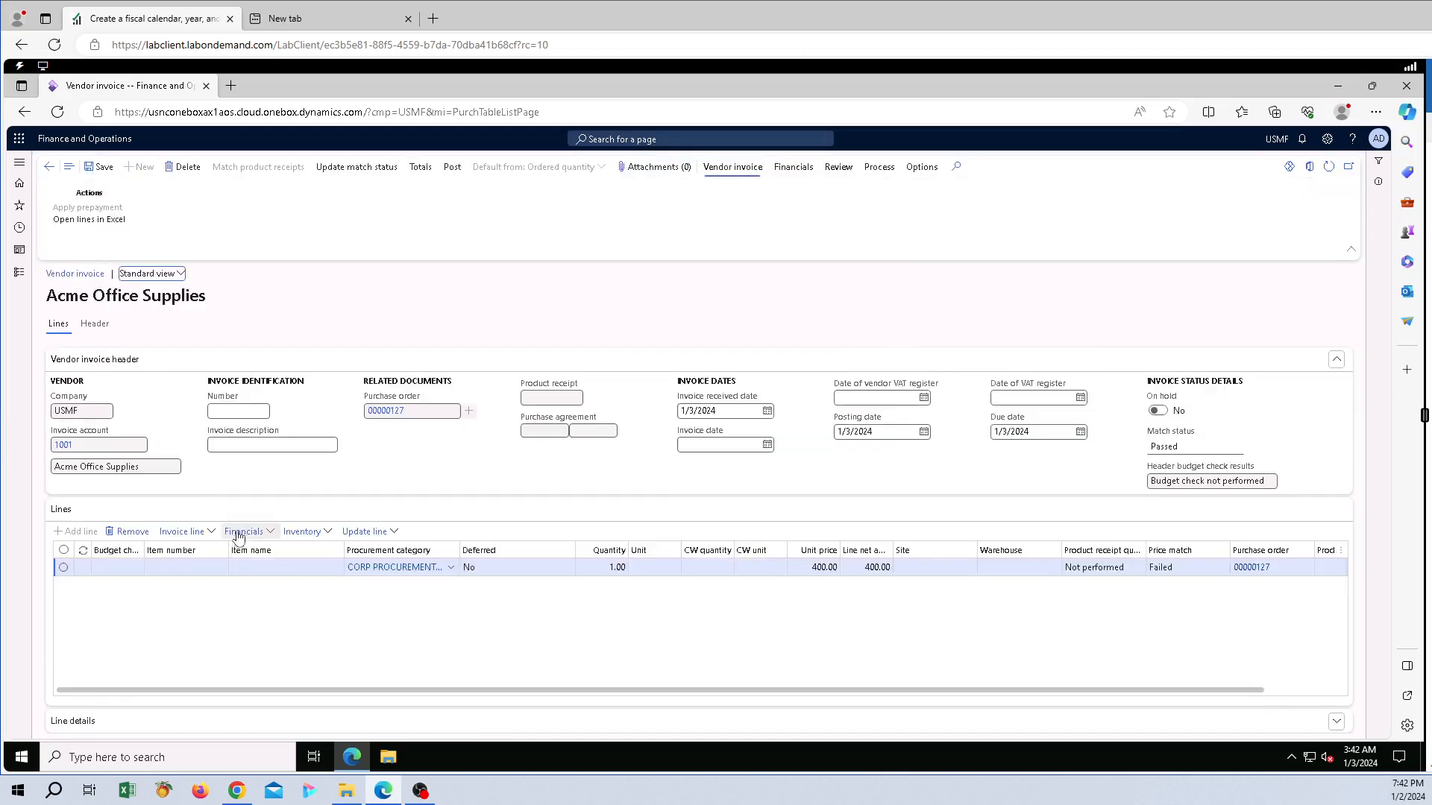
pyautogui.click(242, 412)
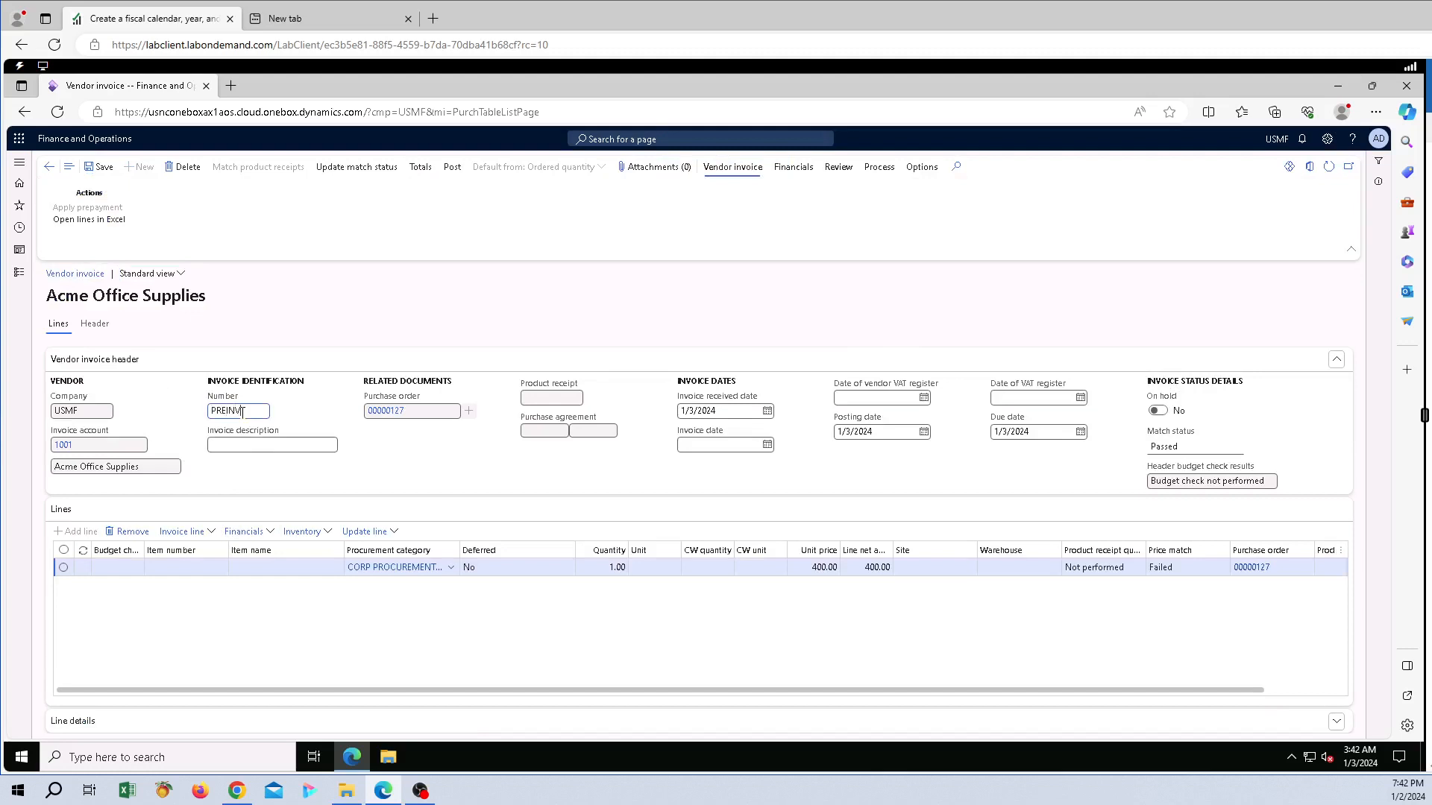
pyautogui.write('PREINV543')
pyautogui.click(453, 168)
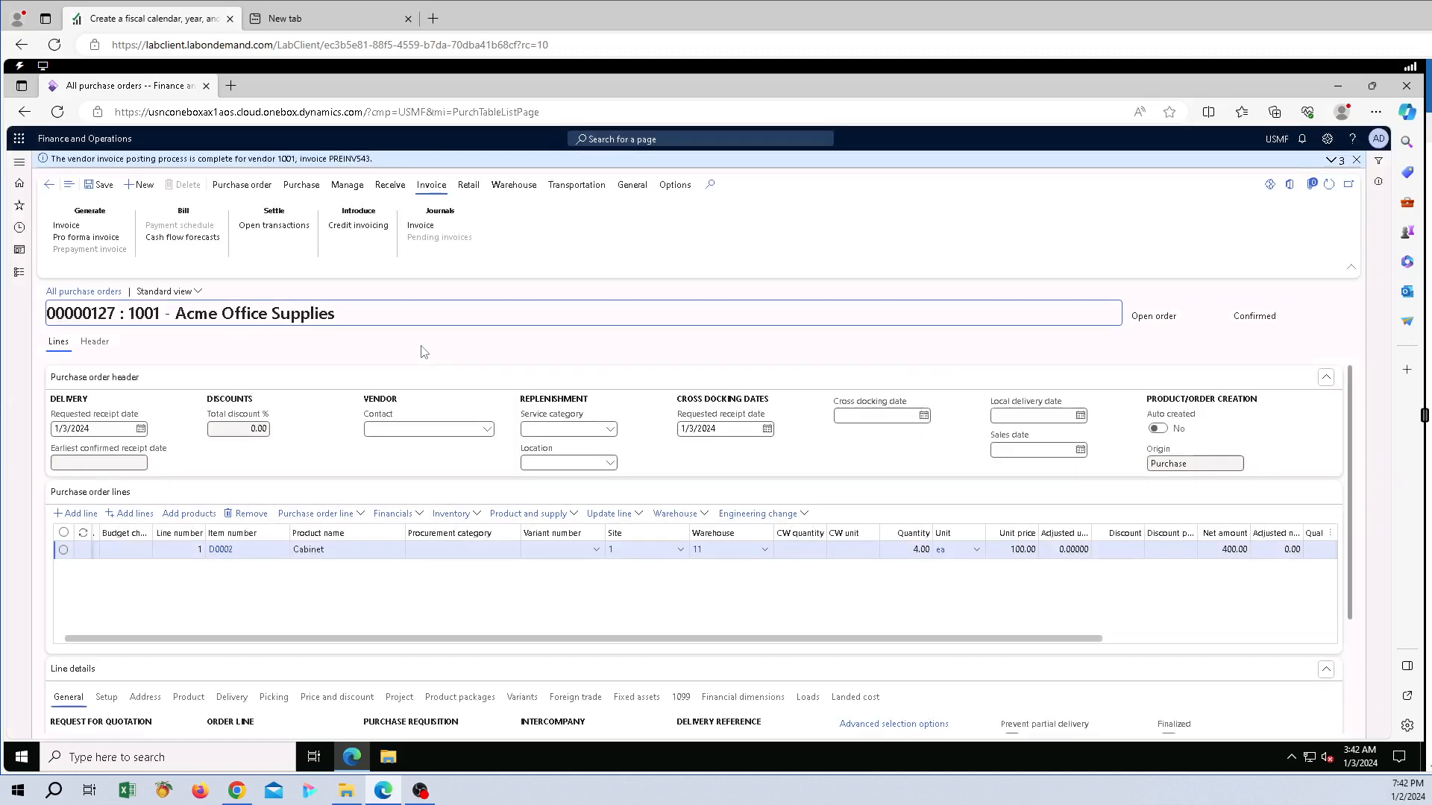
# - Create a vendor payment journal named VendPay from the Open prepayments list in Accounts payable
pyautogui.click(21, 273)
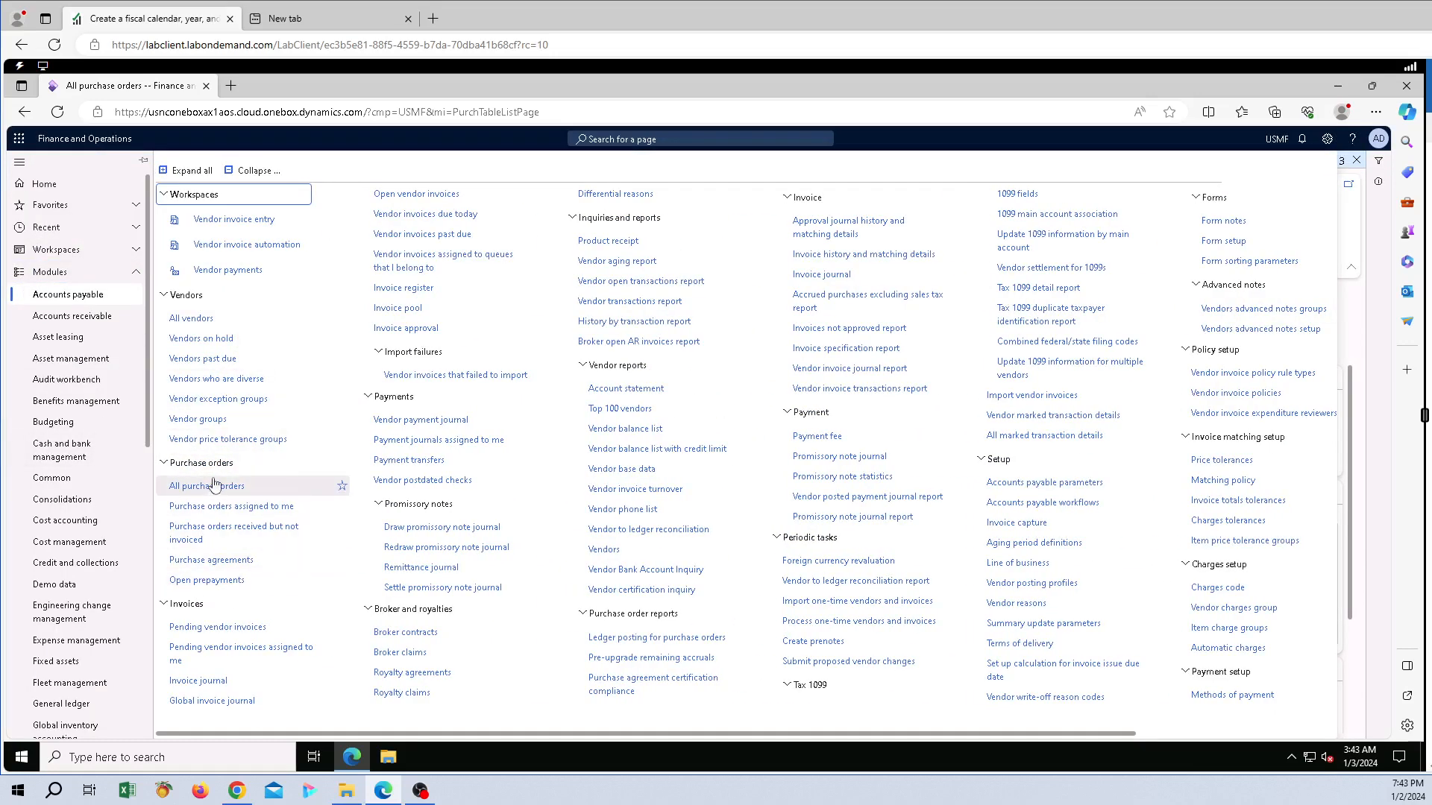
pyautogui.click(202, 586)
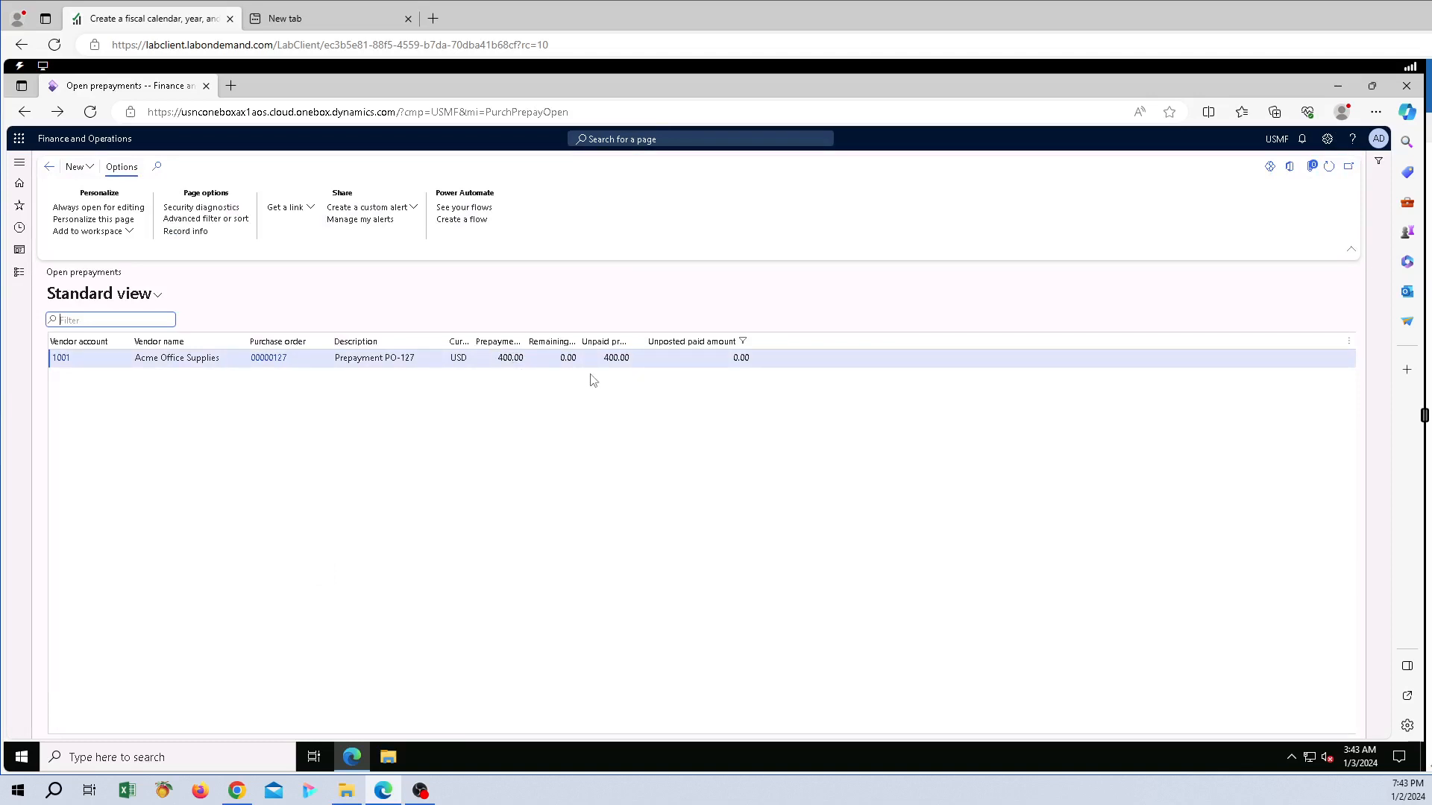
pyautogui.moveTo(635, 338); pyautogui.dragTo(616, 359)
pyautogui.click(88, 168)
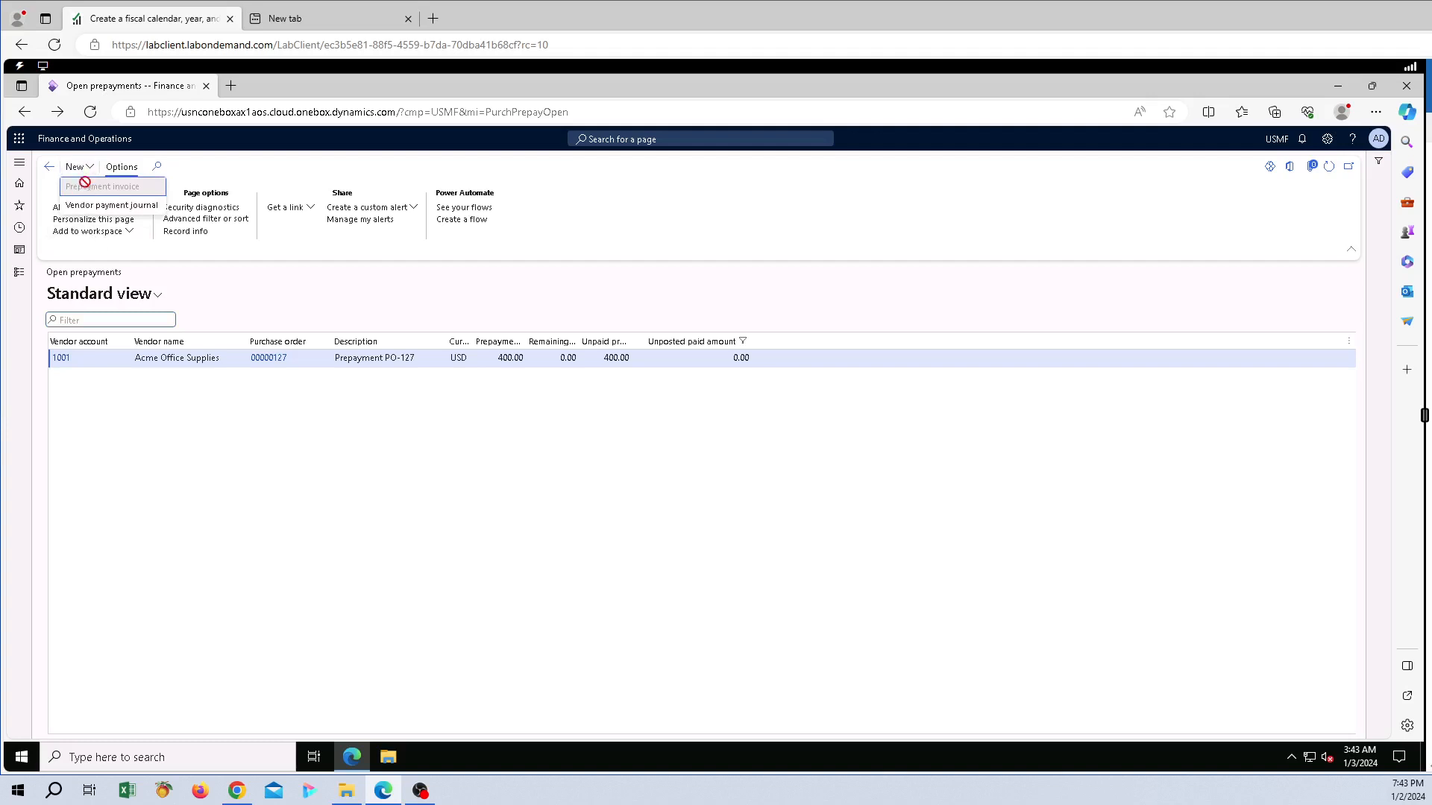
pyautogui.click(97, 206)
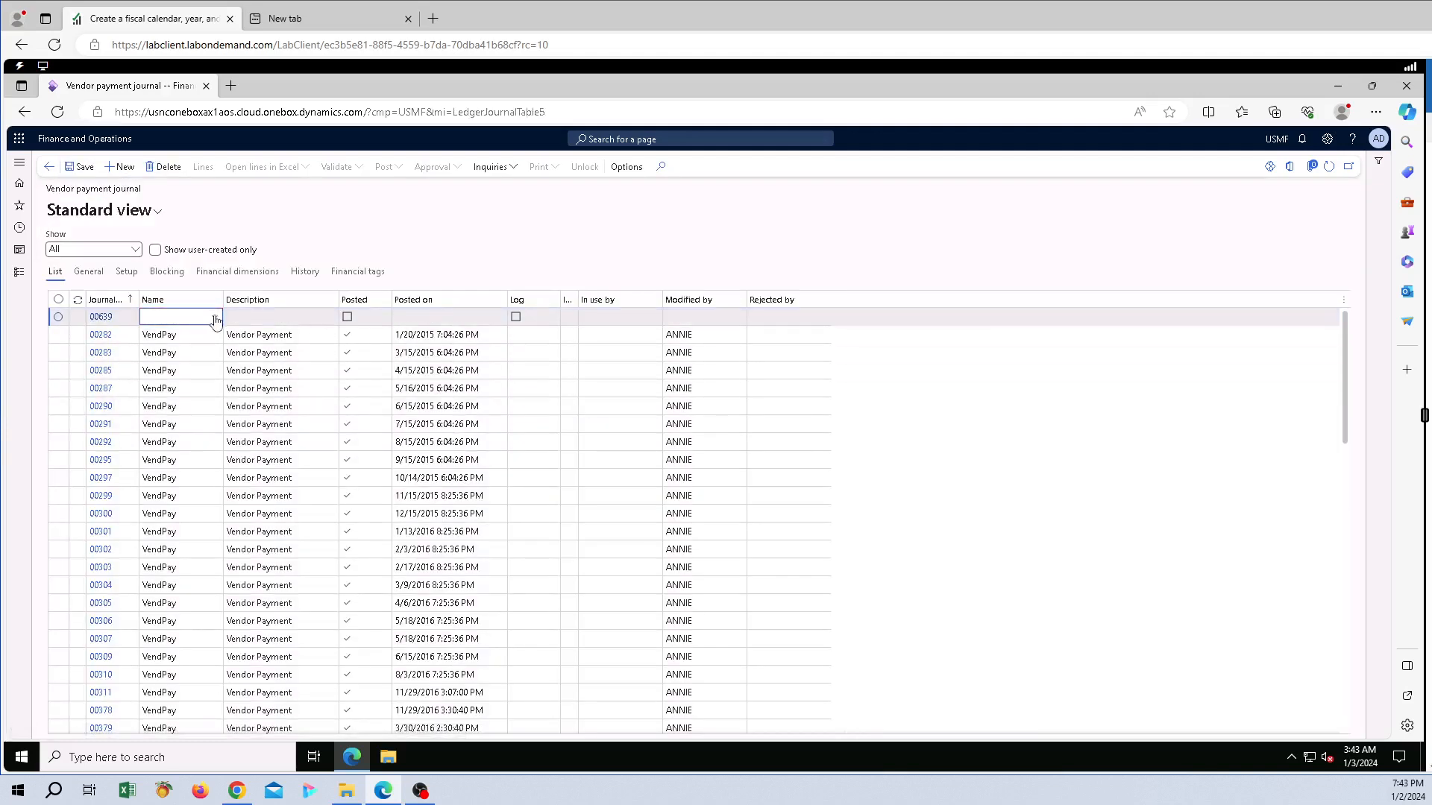
pyautogui.click(214, 317)
pyautogui.click(218, 355)
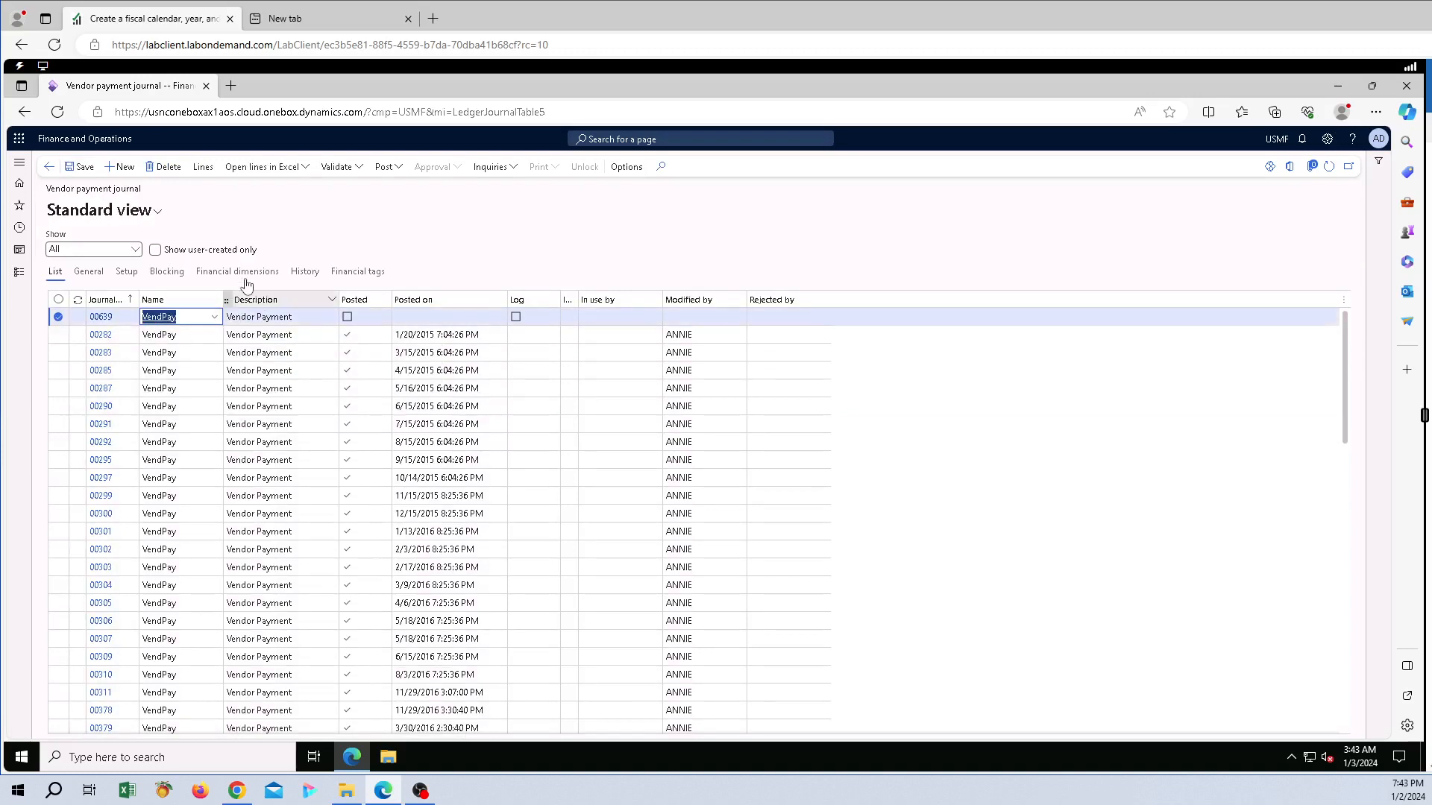
# - Open the new payment journal's lines and select Acme Office Supplies as the first line's vendor account
pyautogui.click(203, 167)
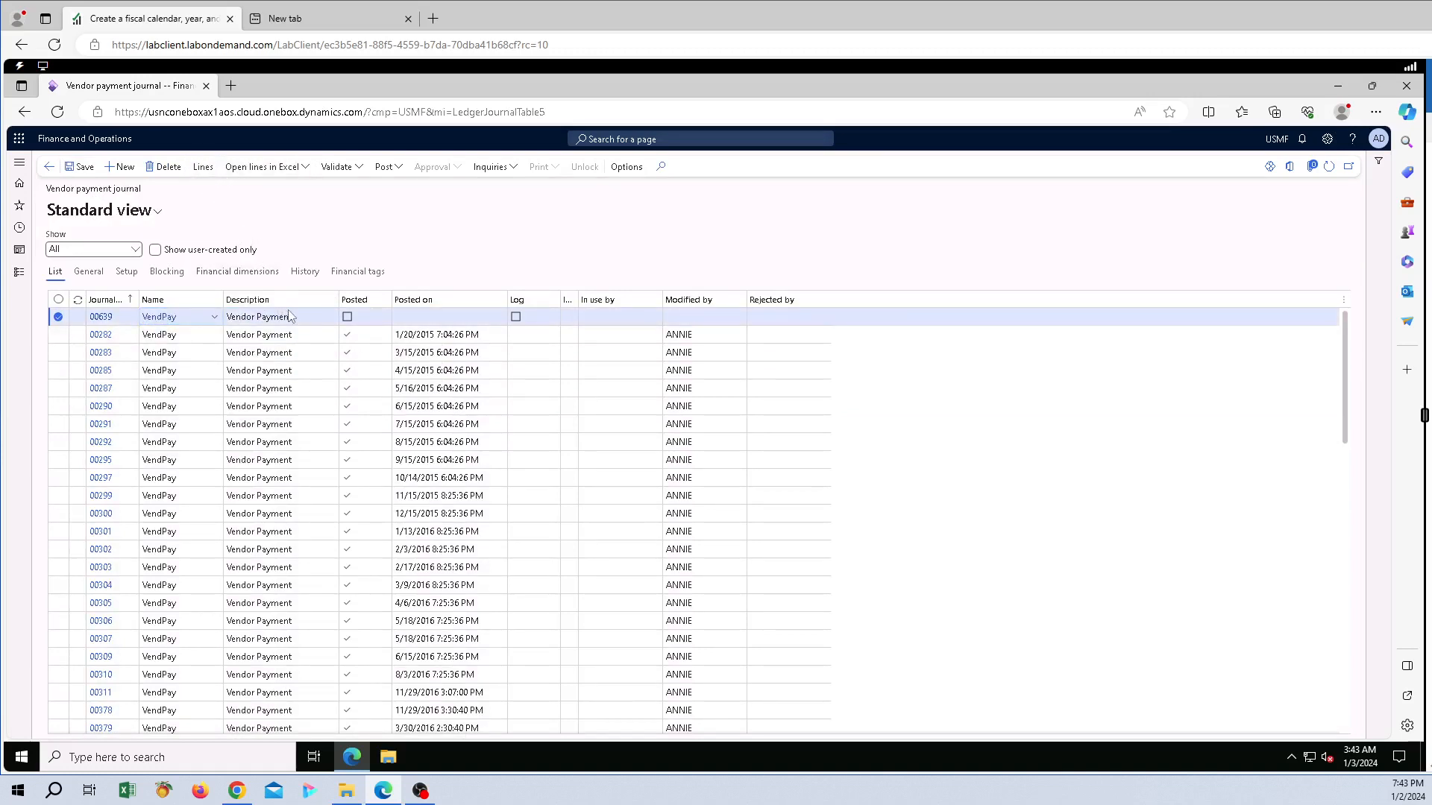
pyautogui.click(352, 305)
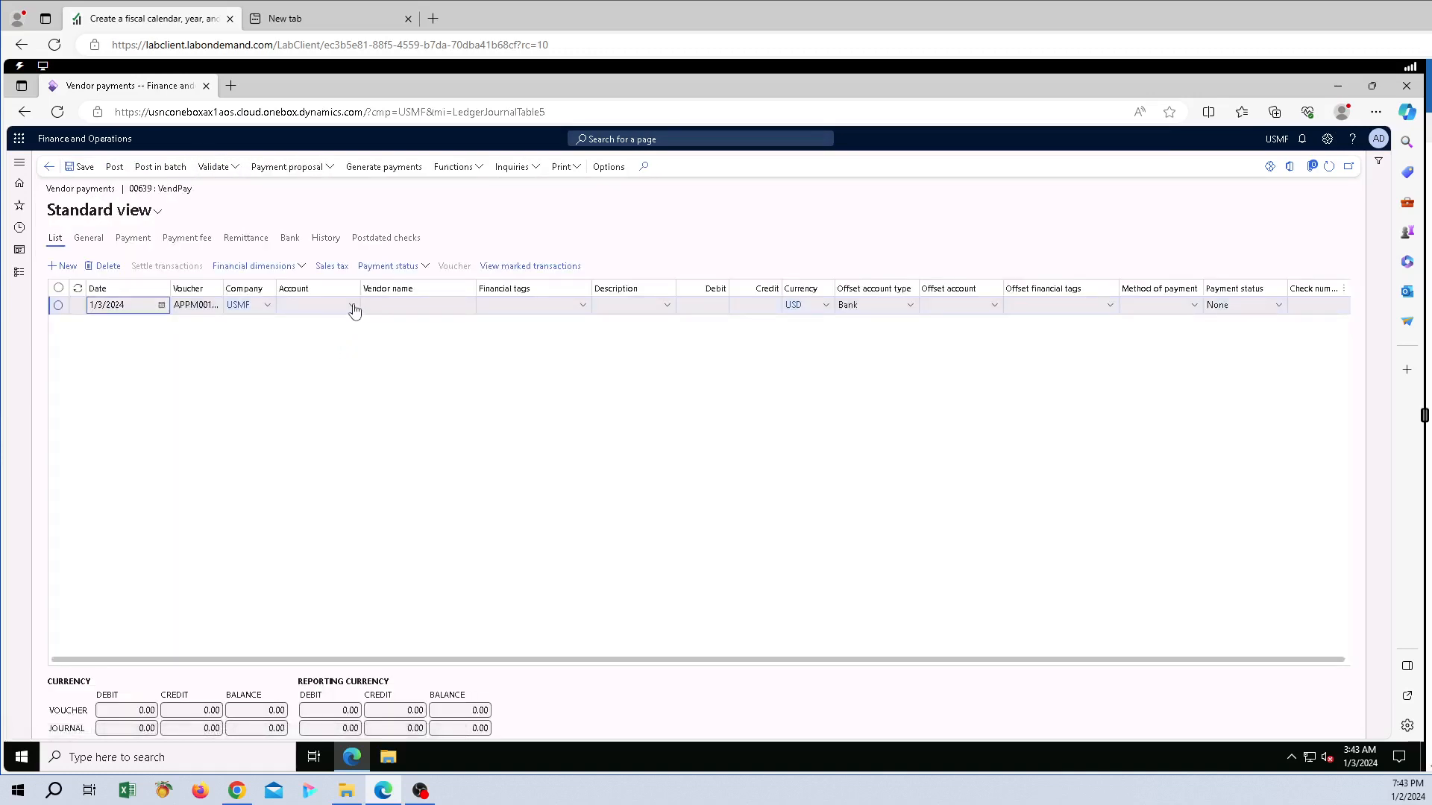
pyautogui.click(356, 340)
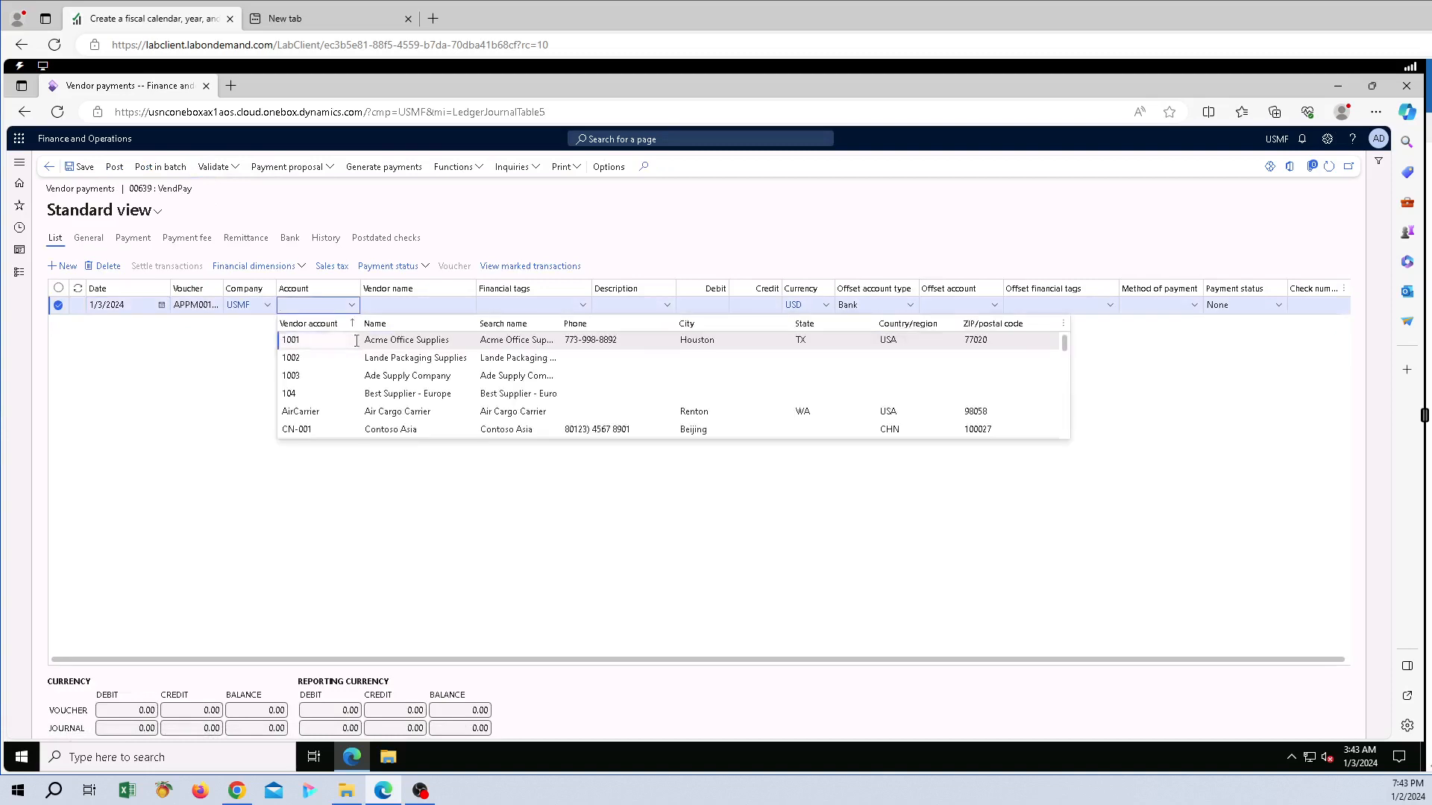
pyautogui.click(401, 305)
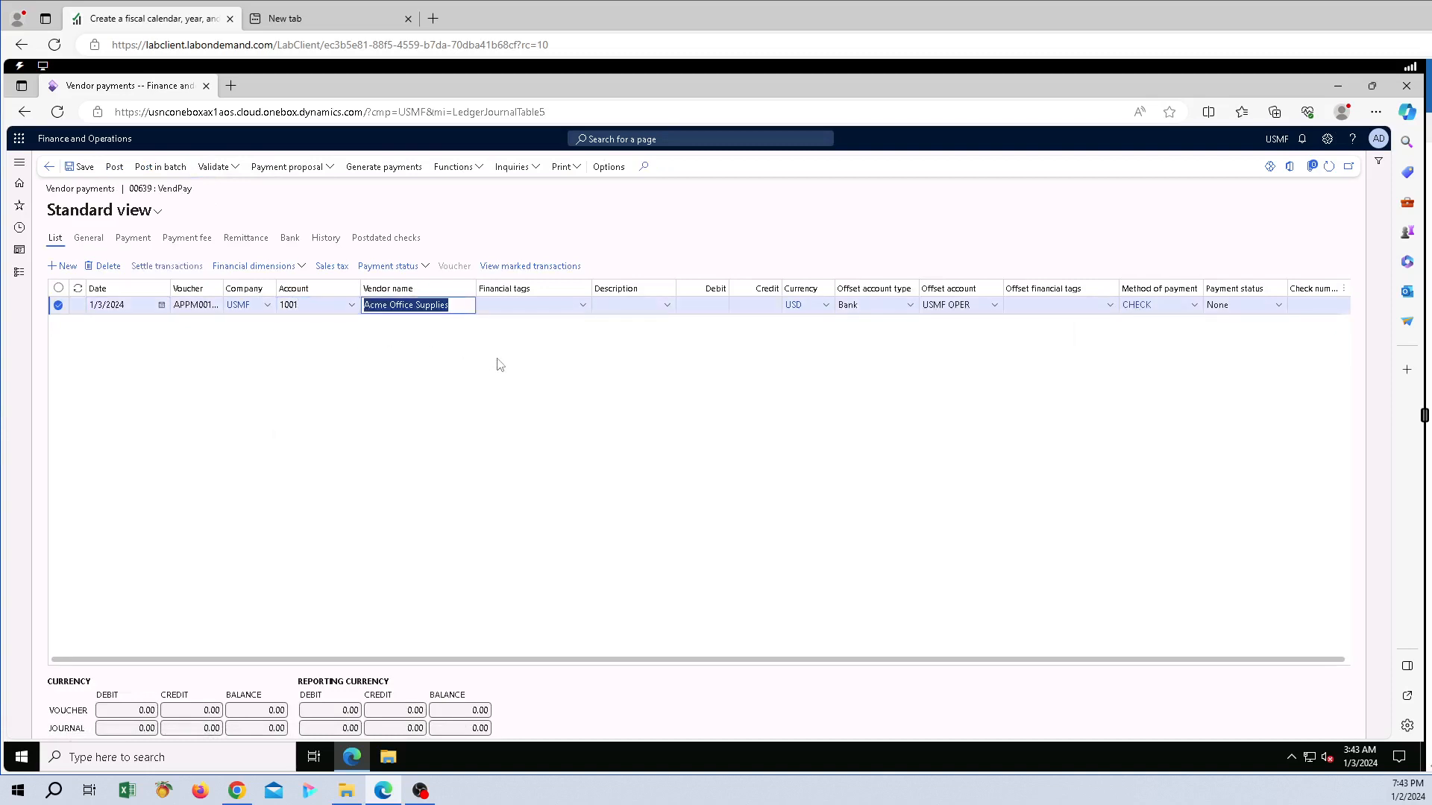
# - Settle the Acme Office Supplies payment line against prepayment invoice PREINV543 by marking that transaction
pyautogui.click(507, 362)
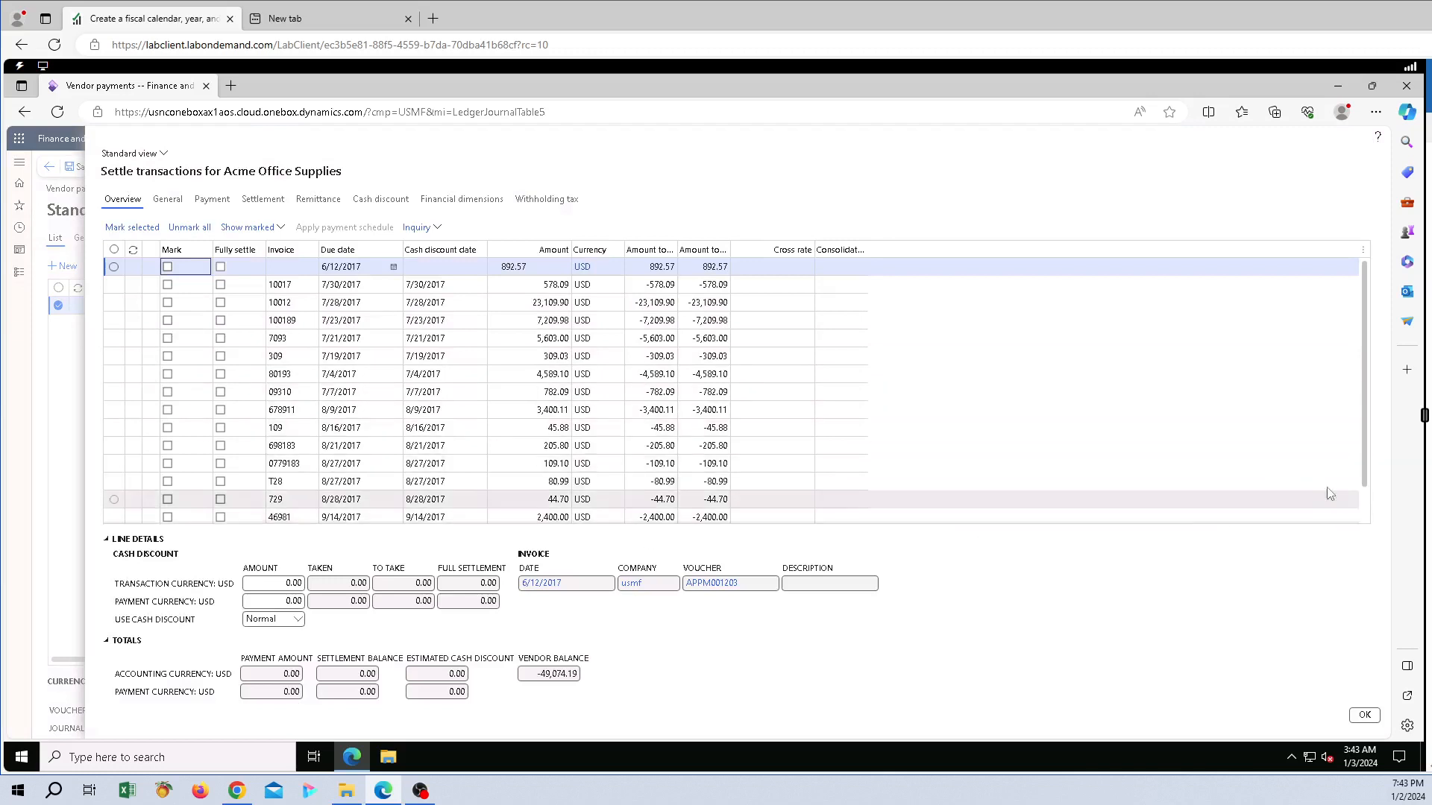
pyautogui.scroll(-2, 1364, 498)
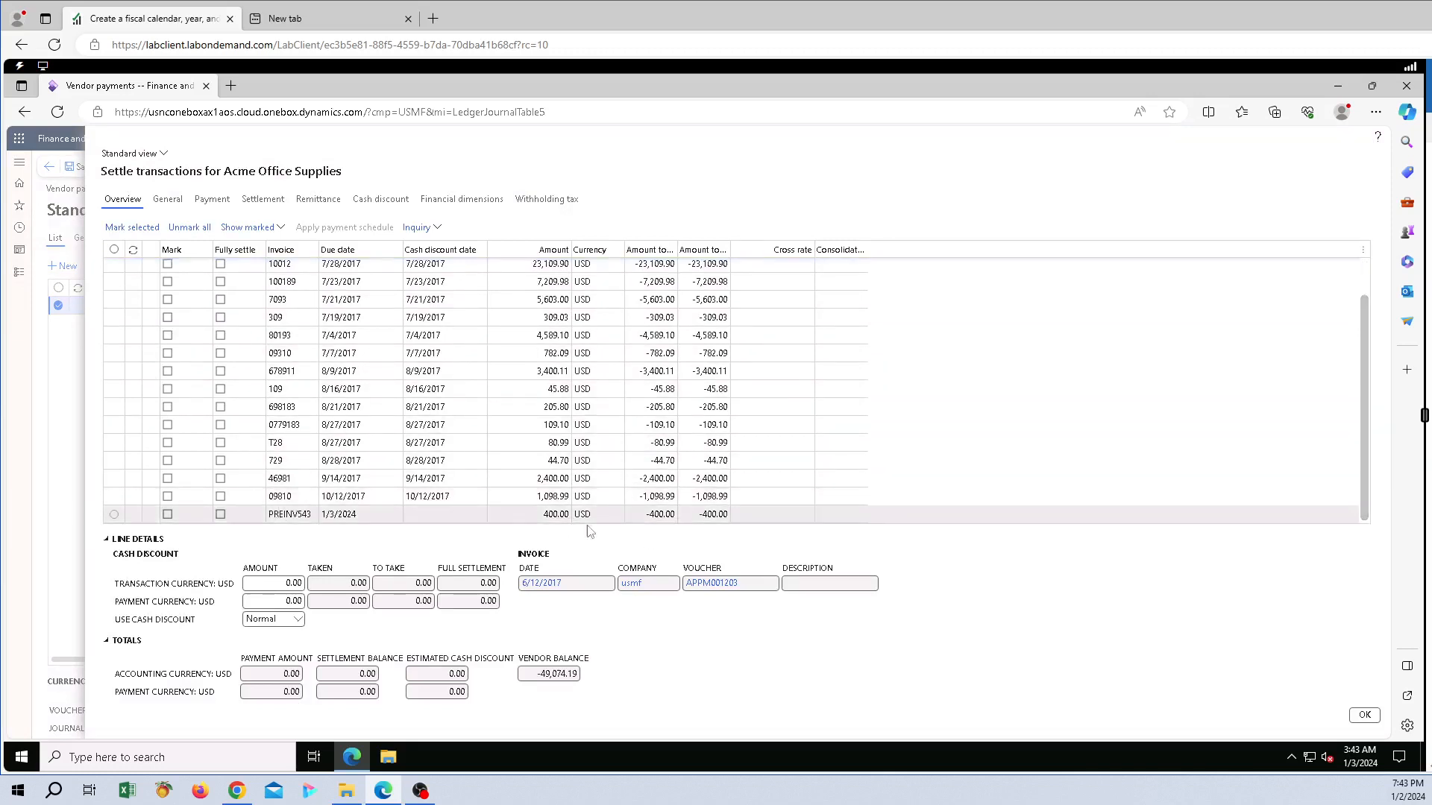
pyautogui.click(167, 515)
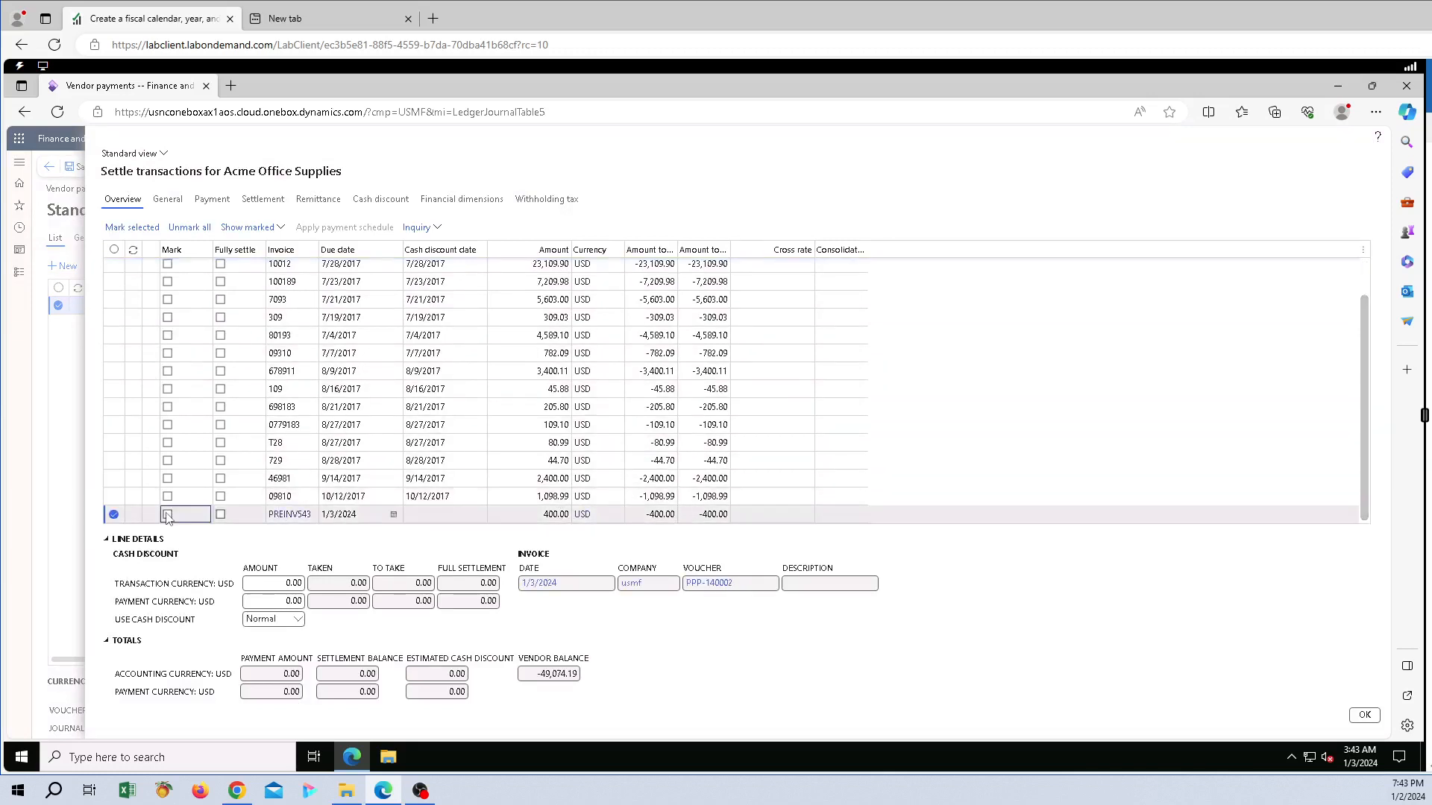
pyautogui.click(167, 514)
pyautogui.click(1365, 718)
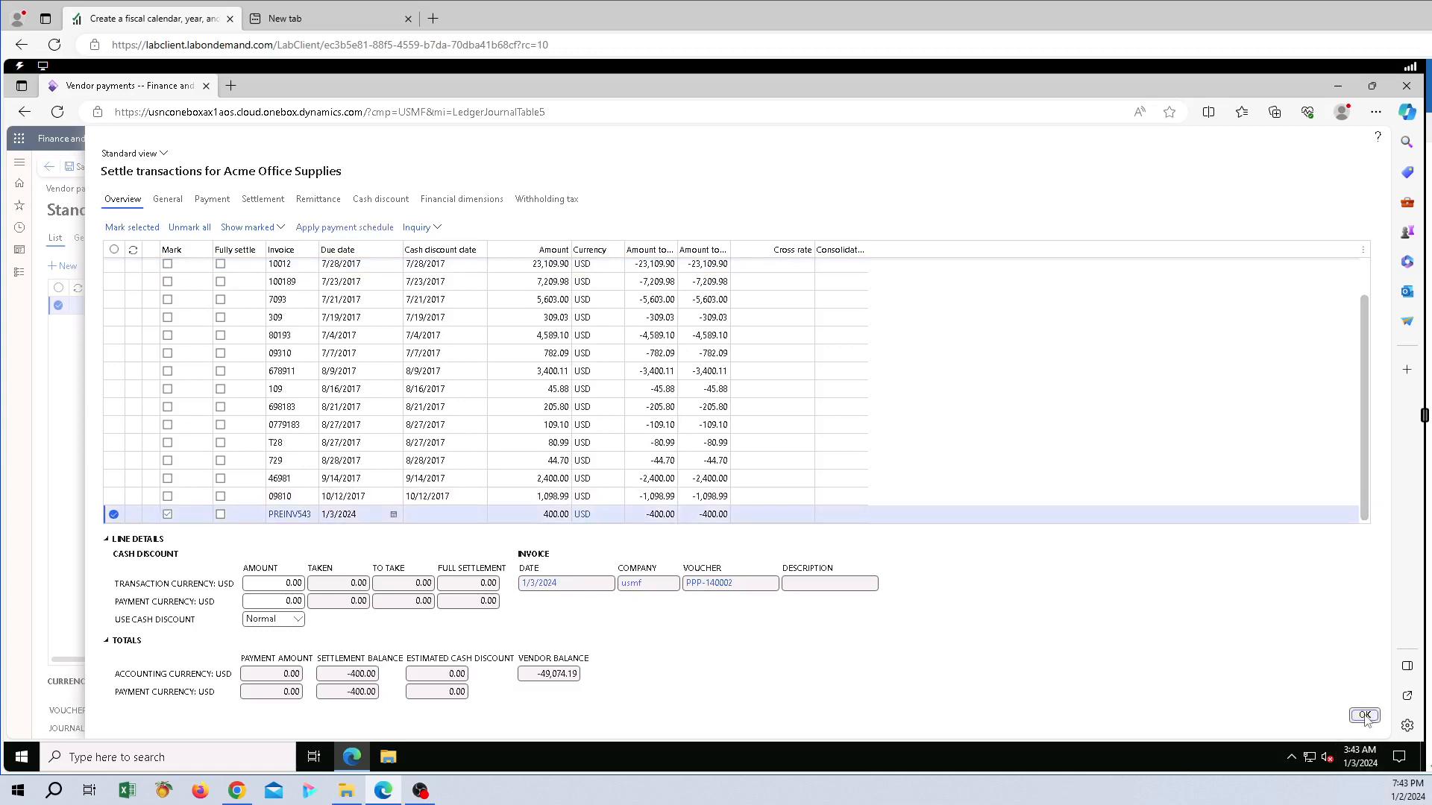
pyautogui.click(570, 376)
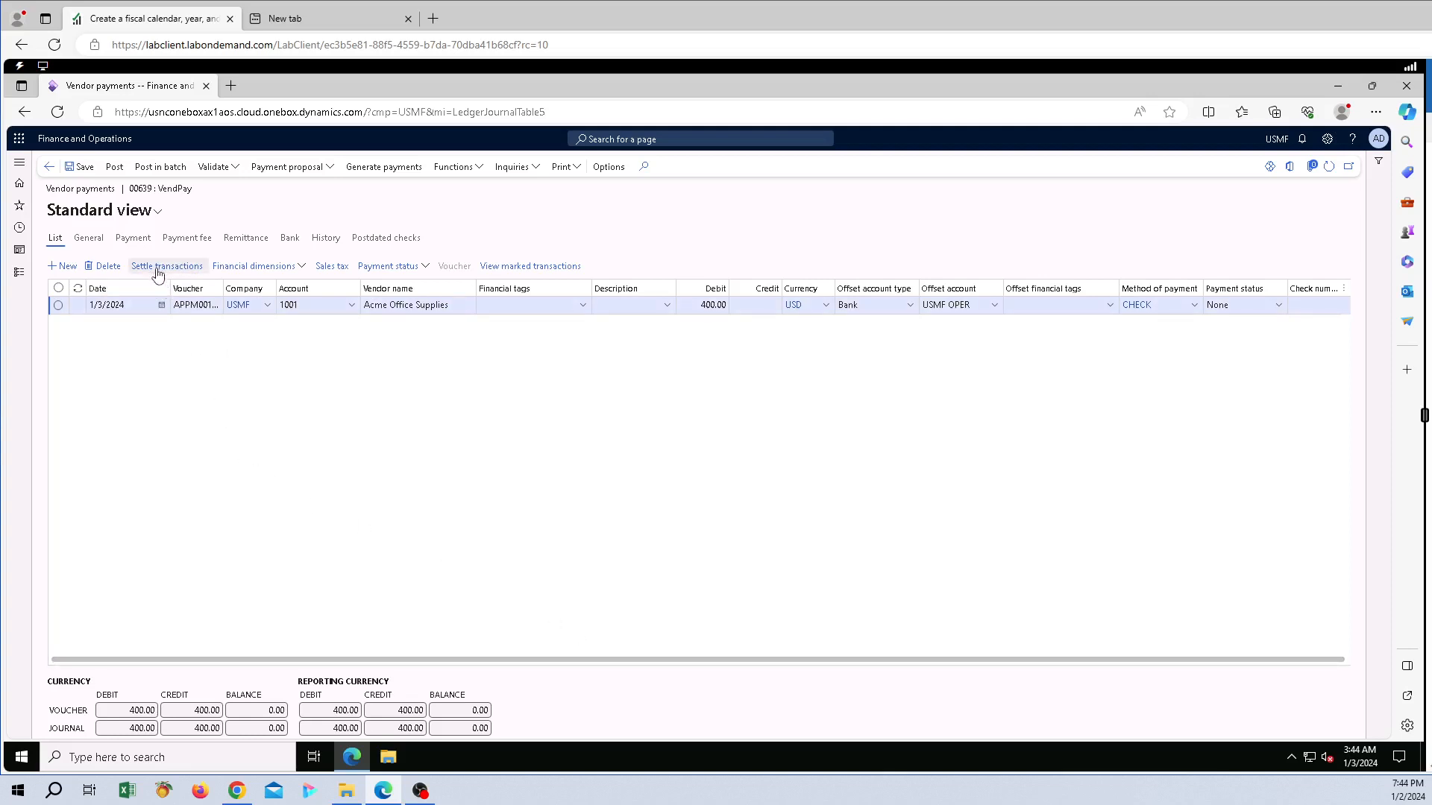
# - Set the payment line's description to PREPAYMENT PO- followed by the purchase order number
pyautogui.moveTo(578, 662); pyautogui.dragTo(601, 661)
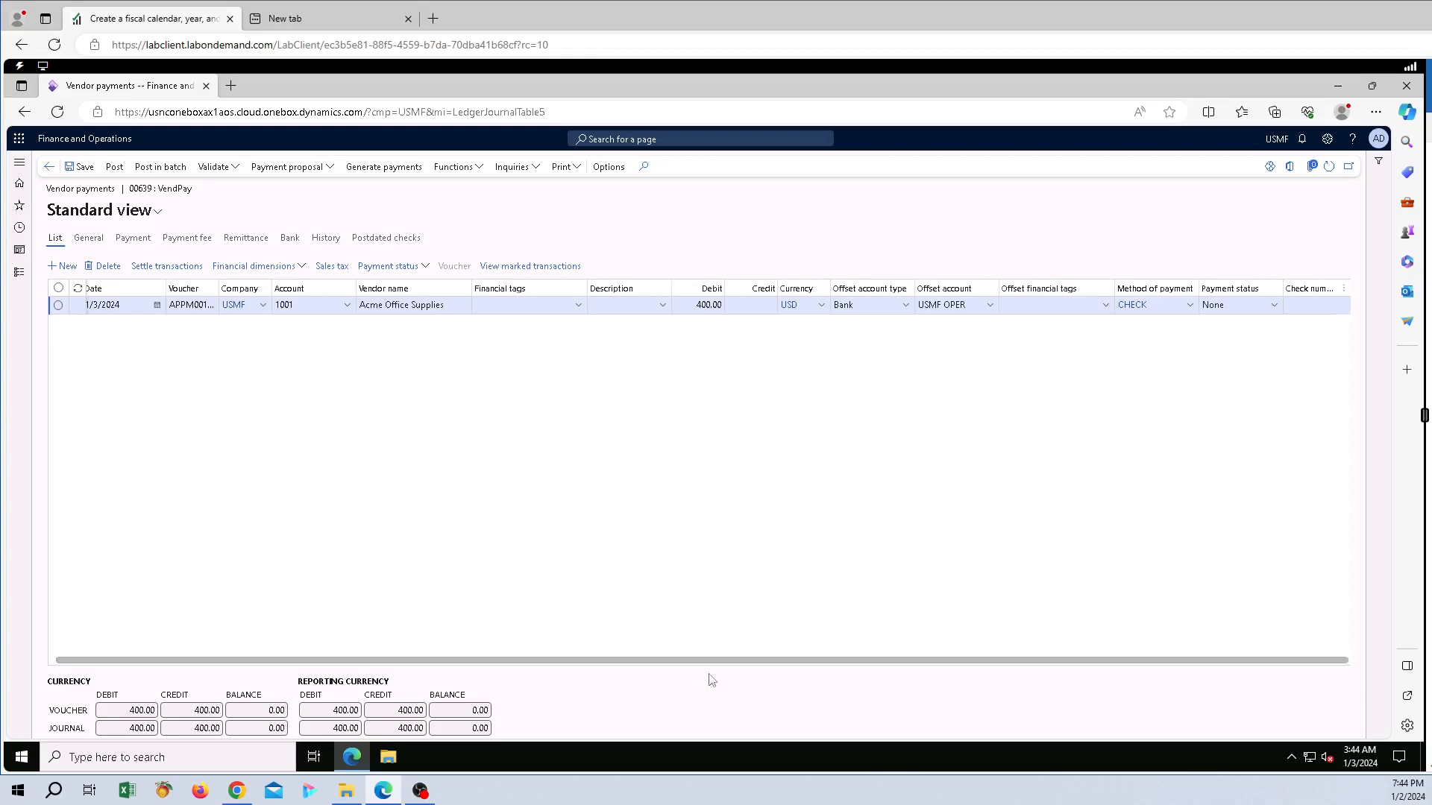
pyautogui.click(631, 309)
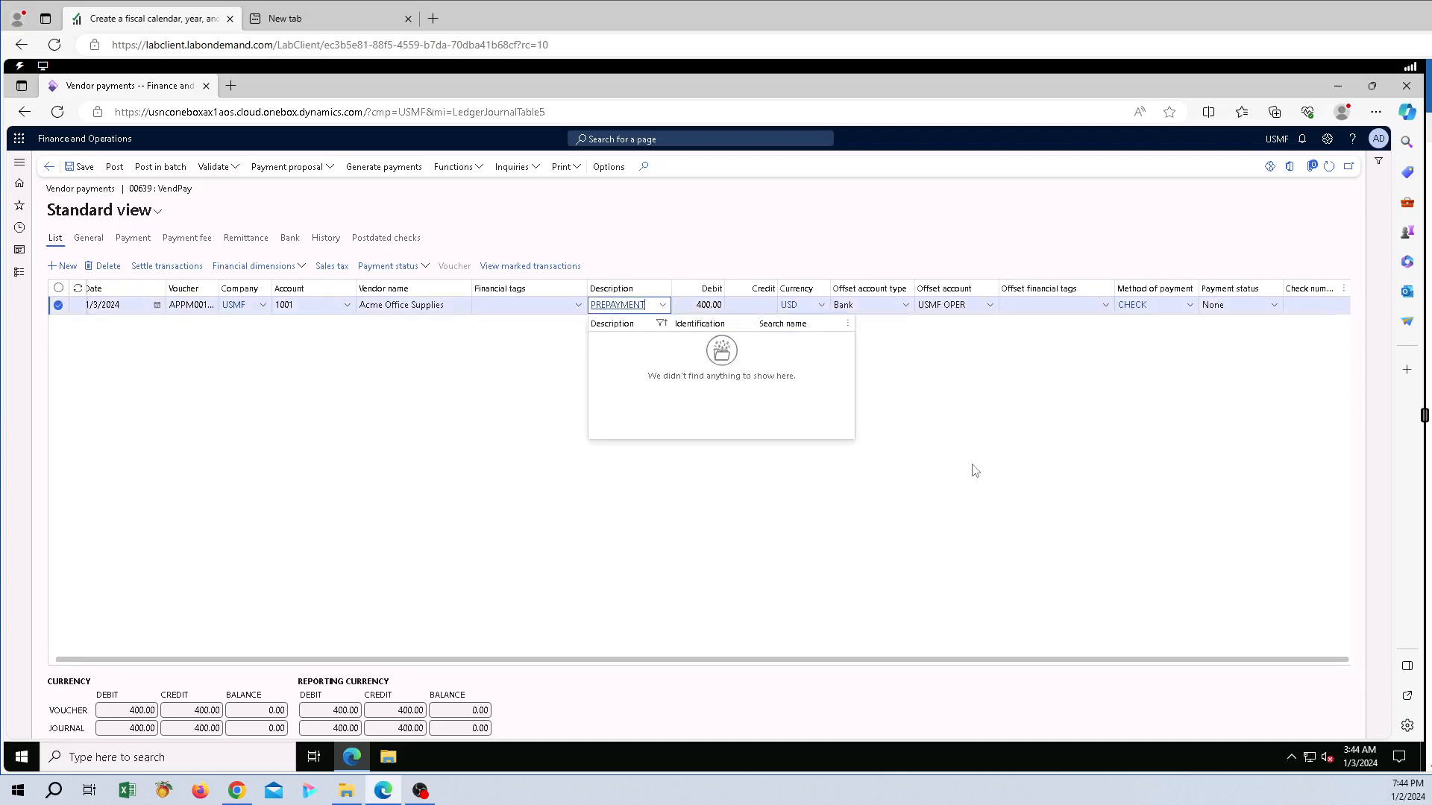
pyautogui.press('Escape')
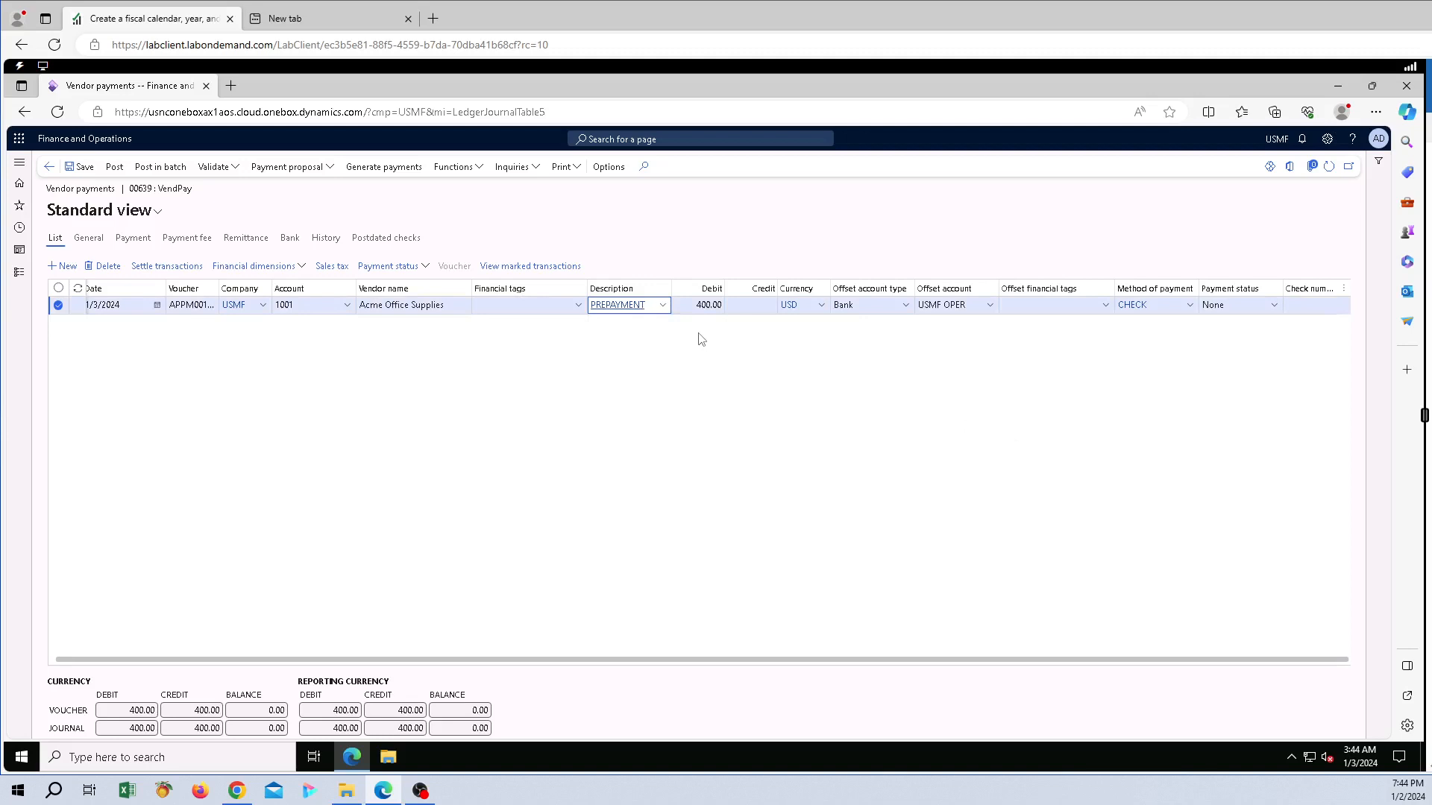
pyautogui.write('PO')
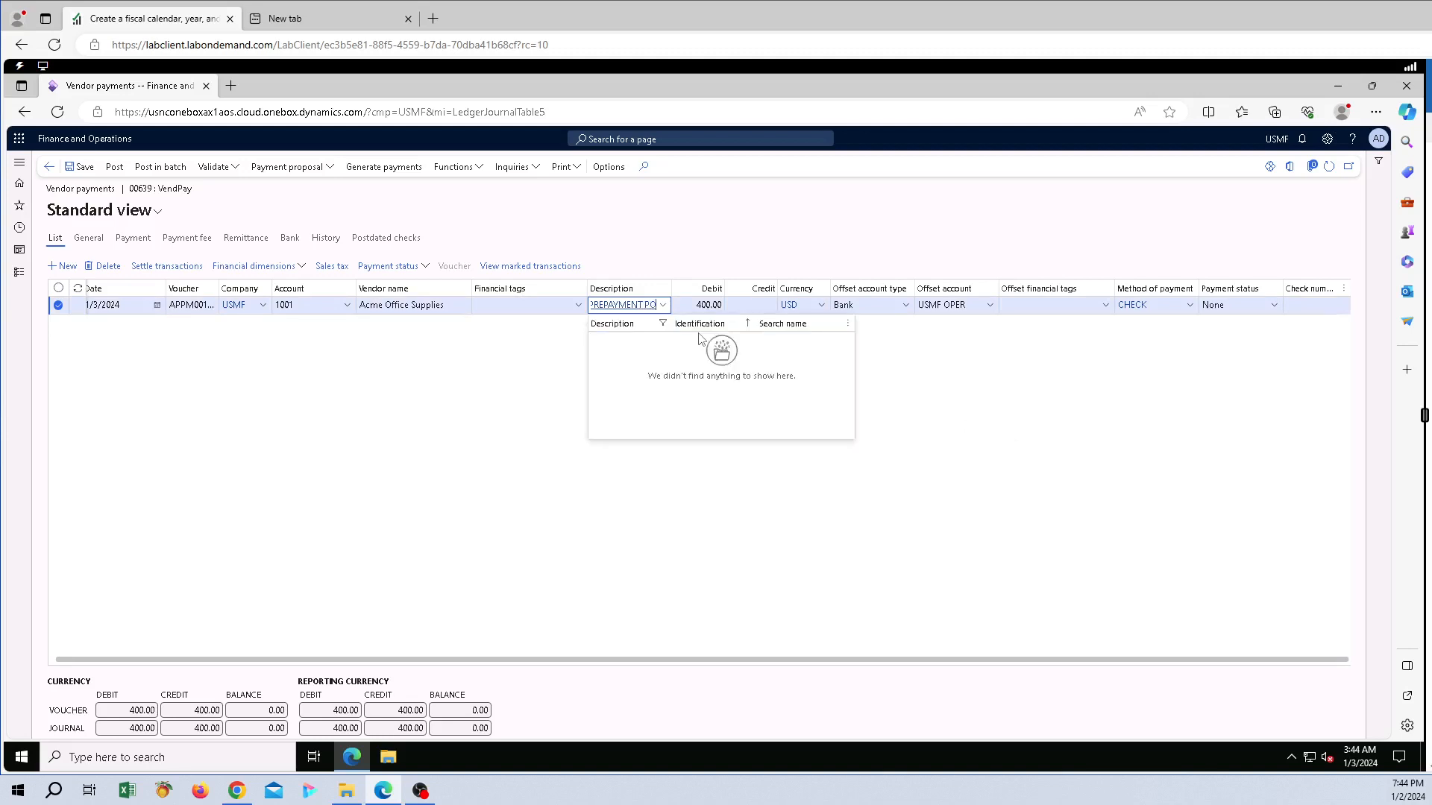
pyautogui.write('-127')
pyautogui.click(983, 438)
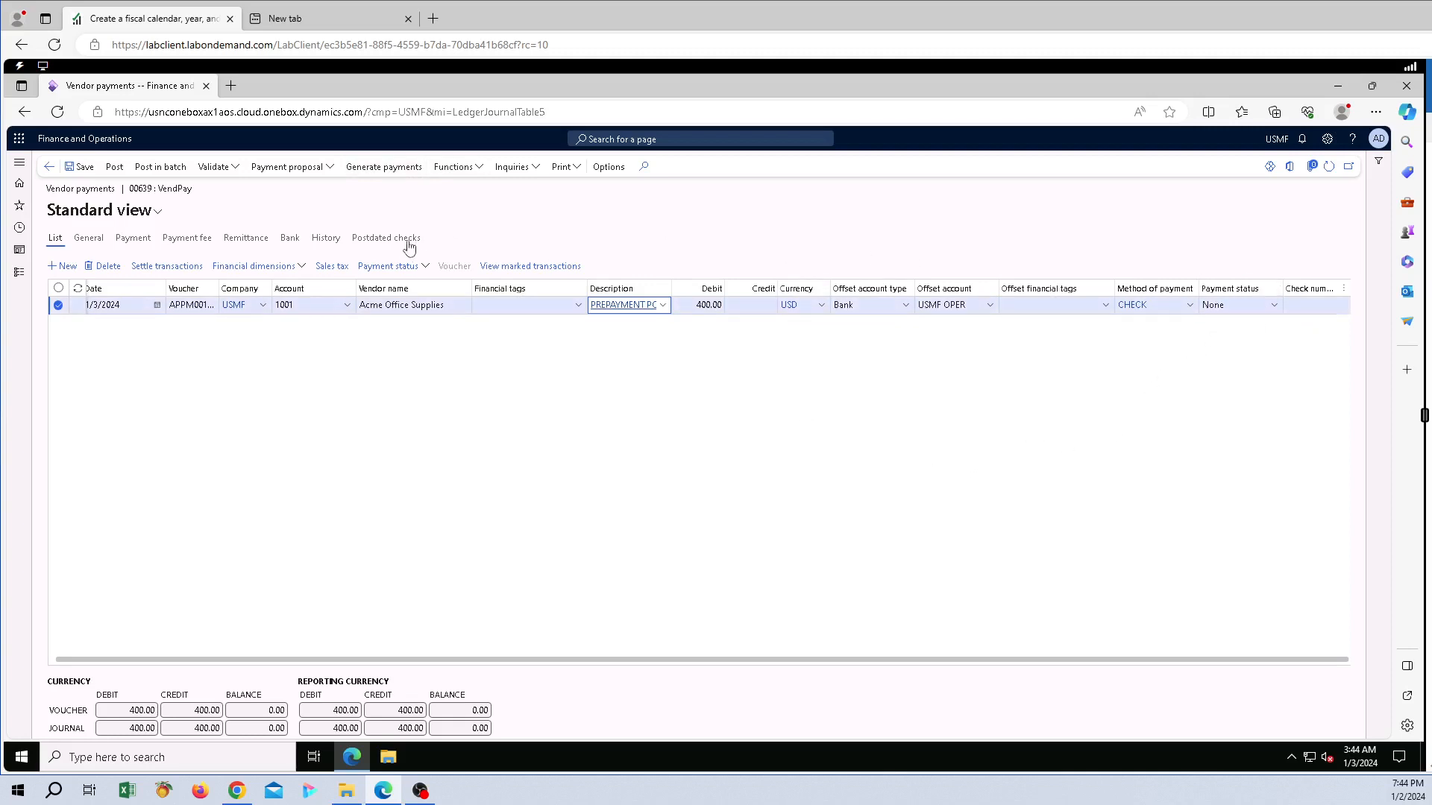
# - Generate the payment with method CHECK from bank account USMF OPER, starting at check number 798, and accept the number outside the defined interval
pyautogui.click(384, 166)
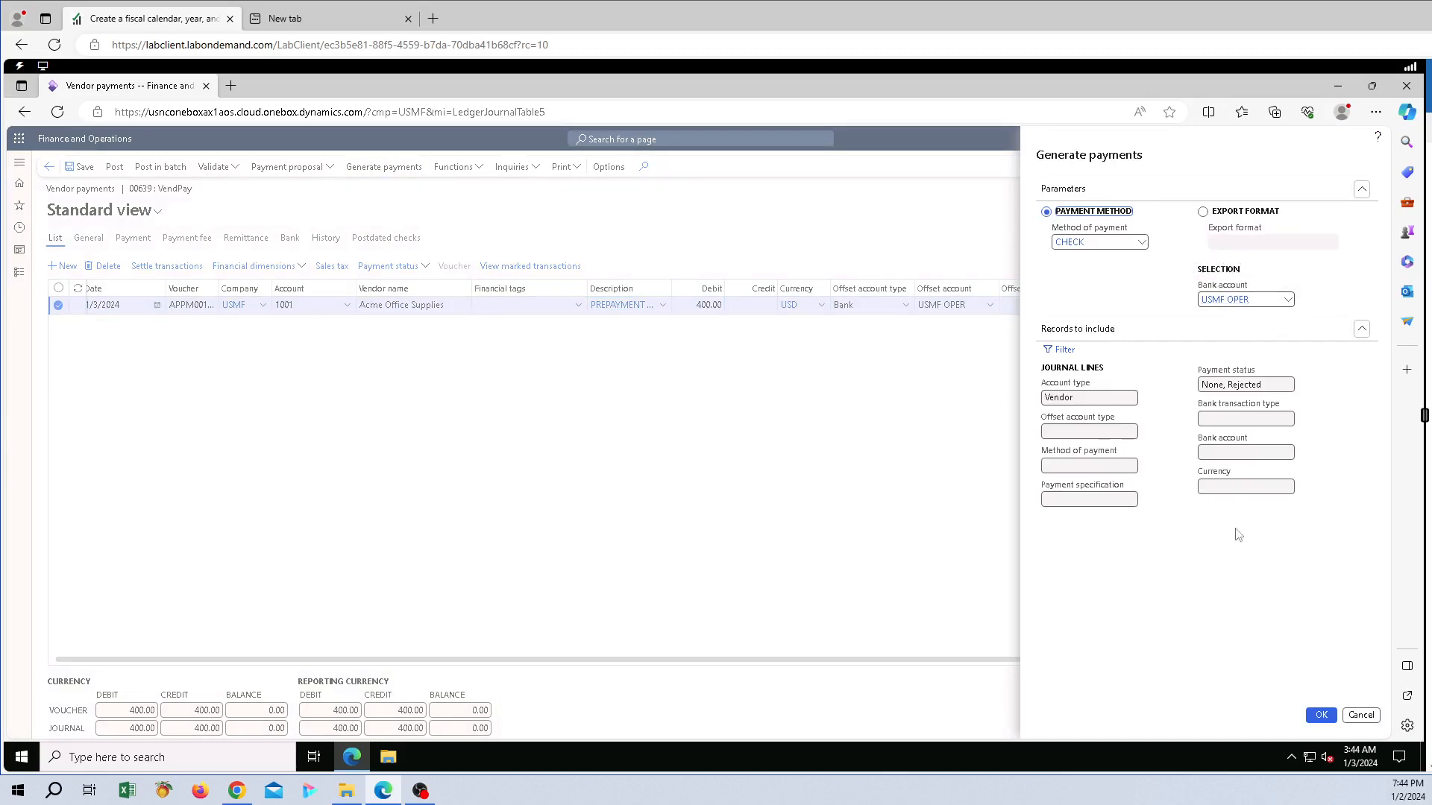
pyautogui.click(1320, 715)
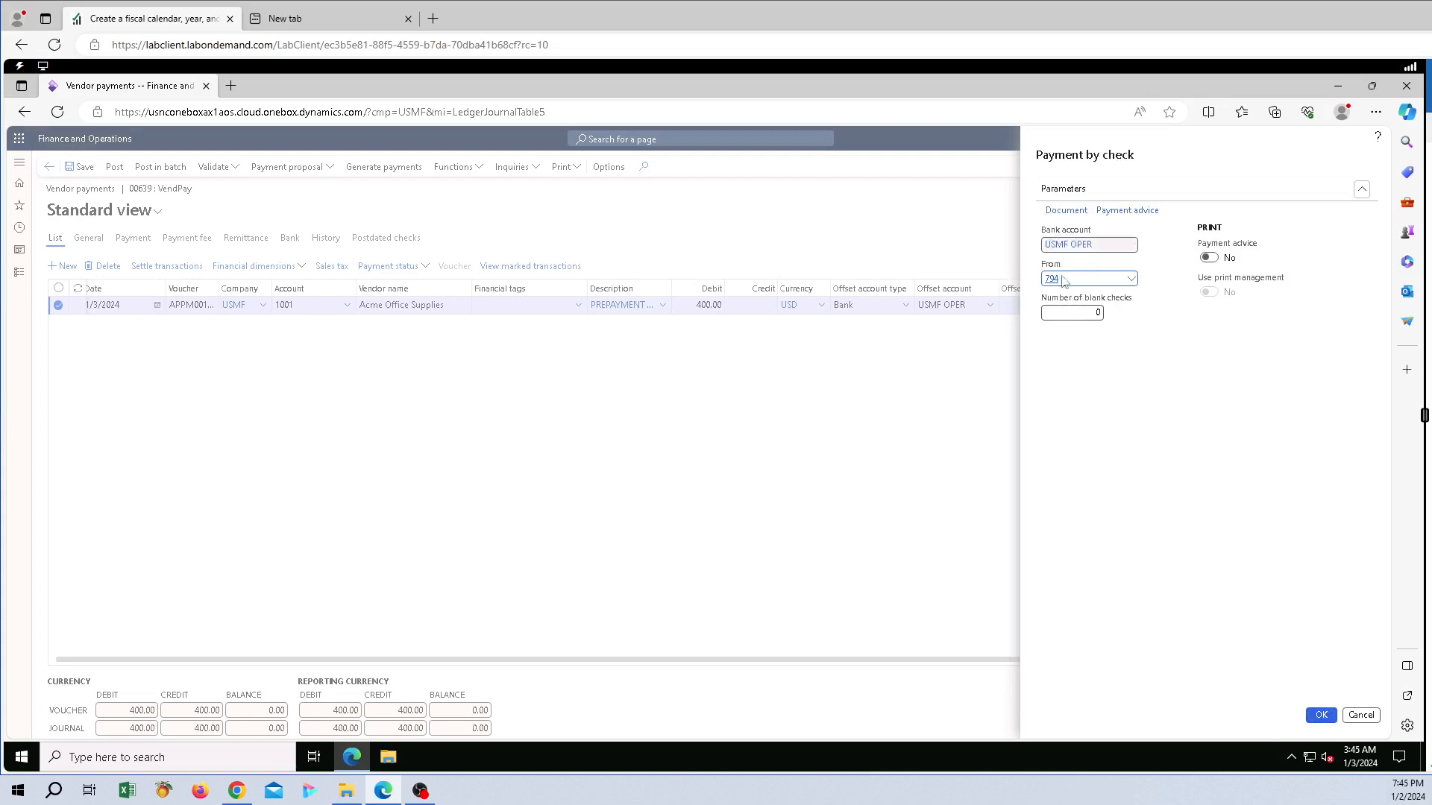
pyautogui.moveTo(1065, 278); pyautogui.dragTo(1027, 274)
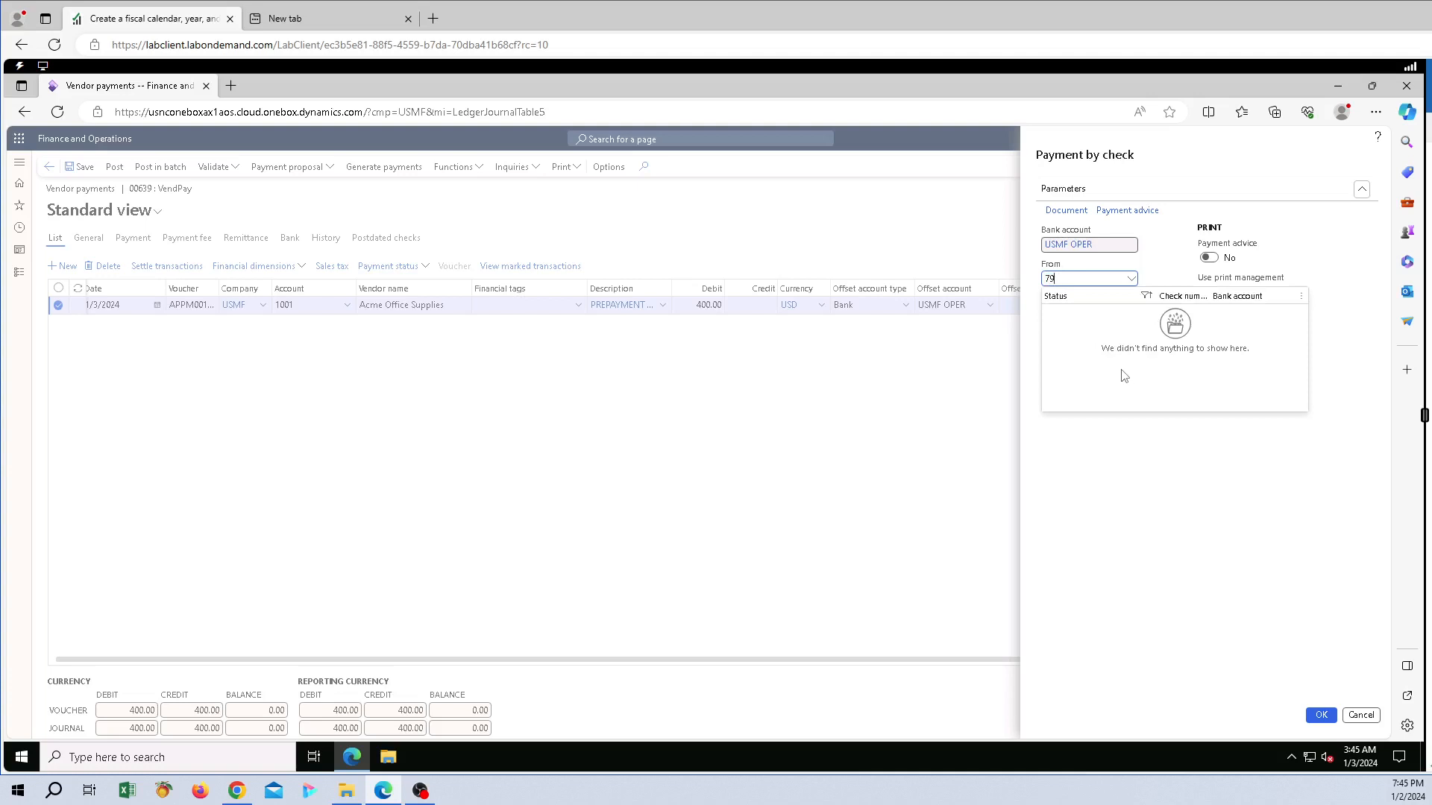
pyautogui.write('8')
pyautogui.click(1185, 480)
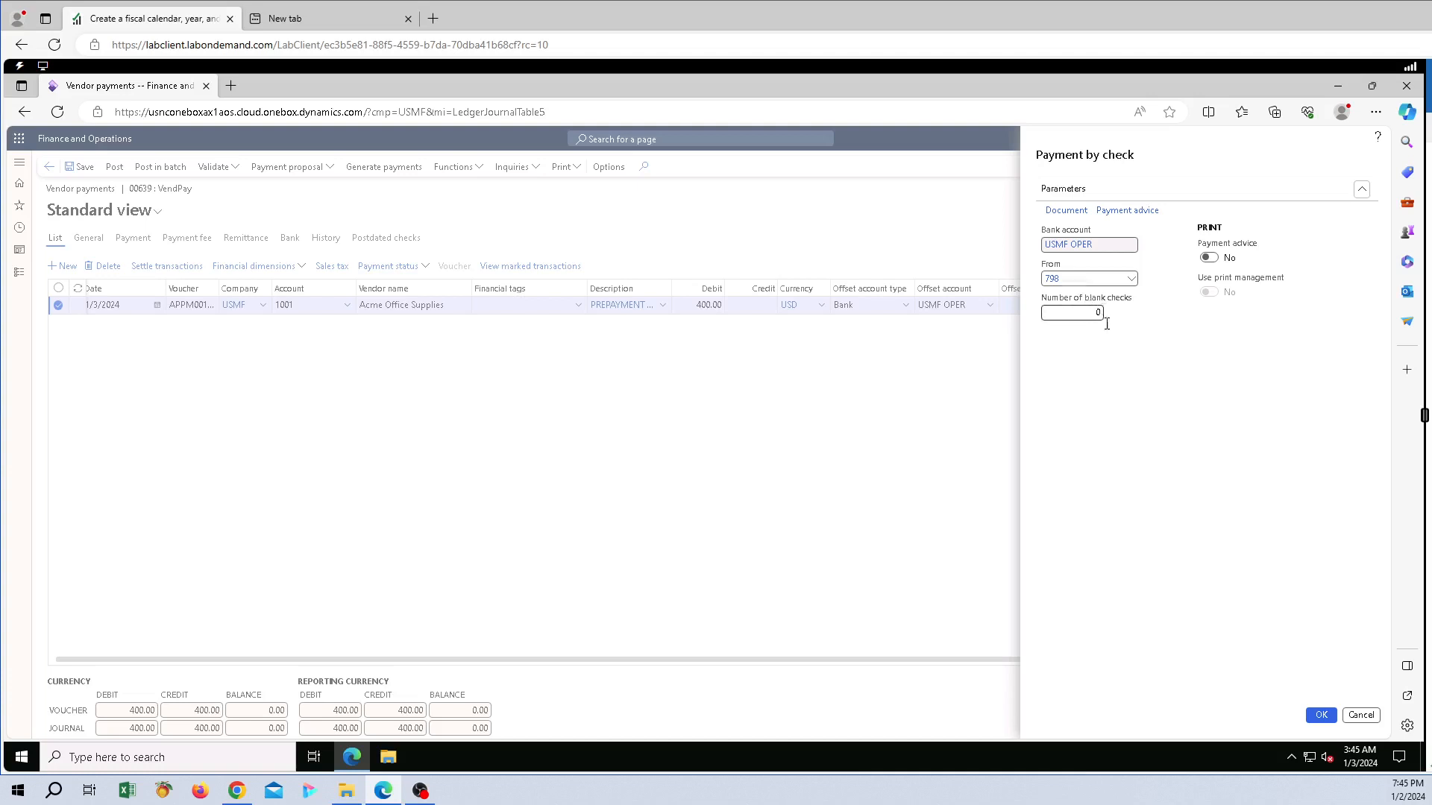
pyautogui.click(1323, 717)
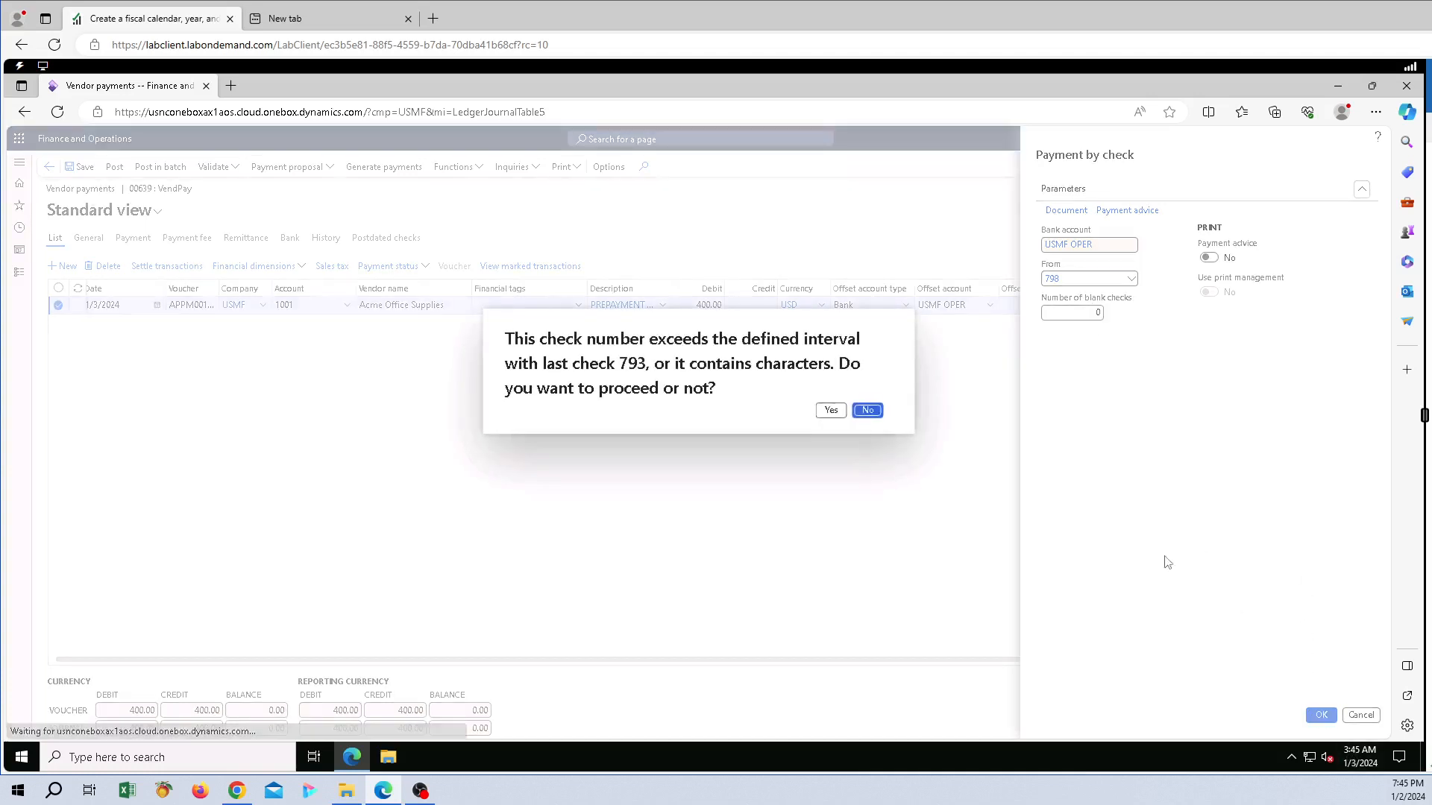
pyautogui.click(829, 412)
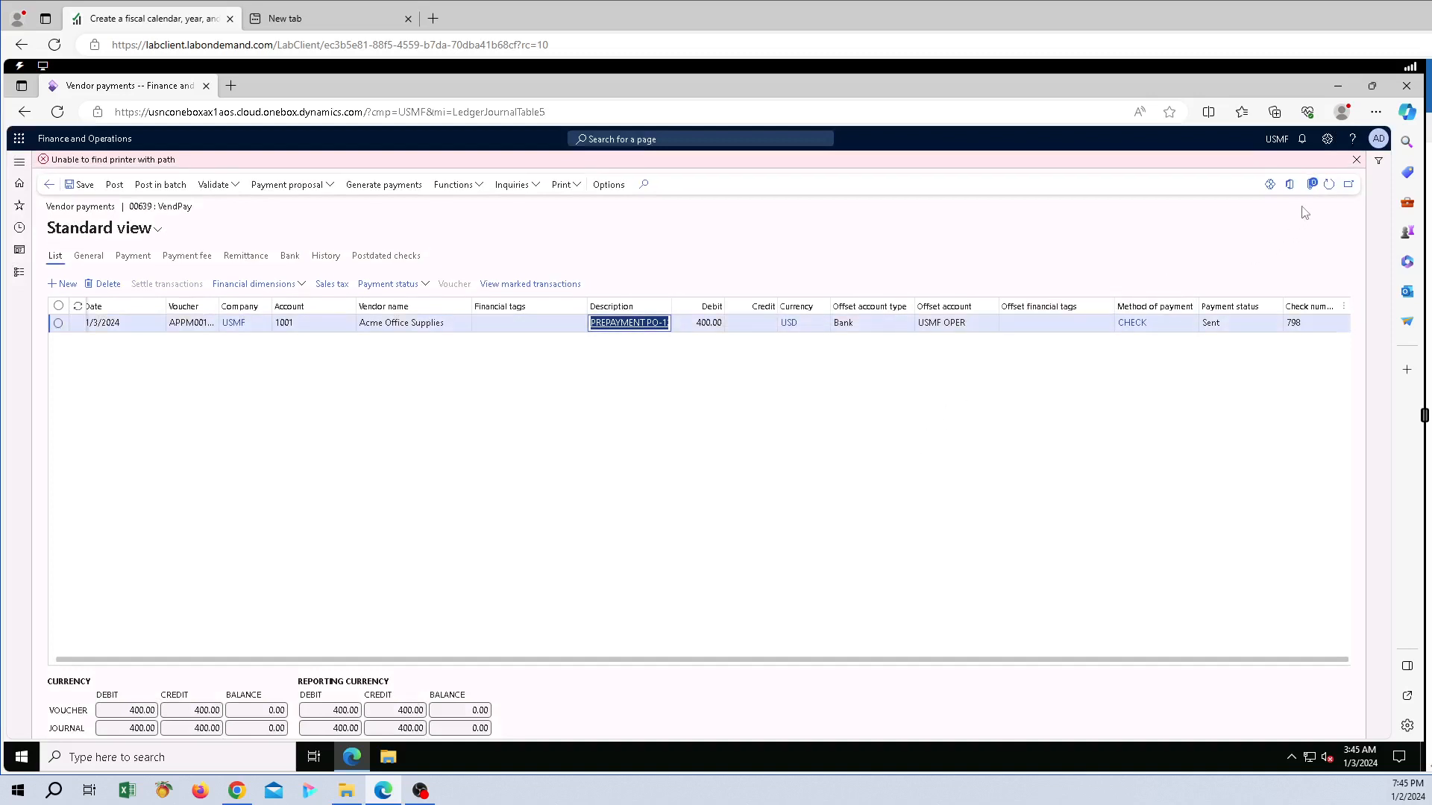
# - Dismiss the printer message and post the vendor payment journal
pyautogui.click(1357, 160)
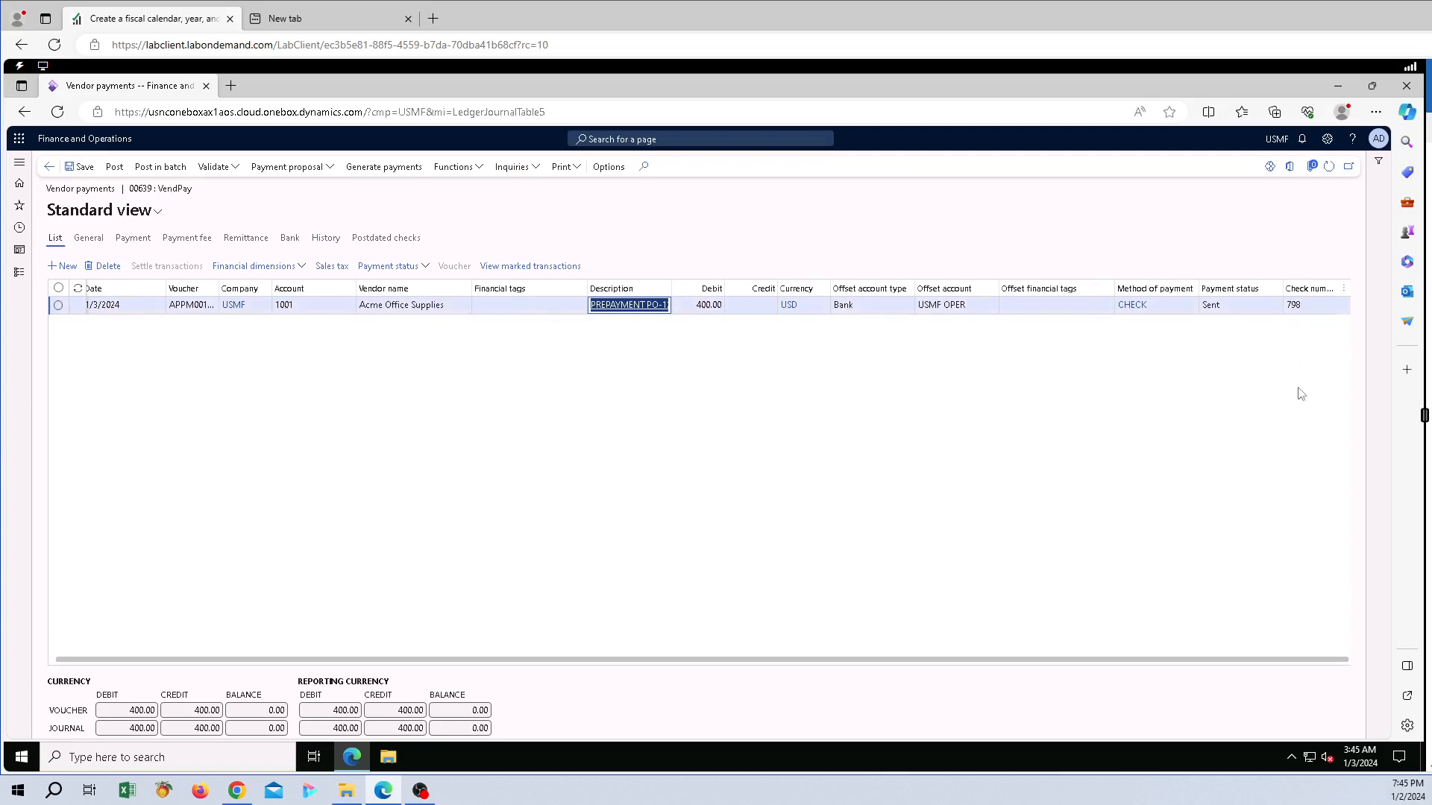
pyautogui.moveTo(1326, 659); pyautogui.dragTo(1075, 647)
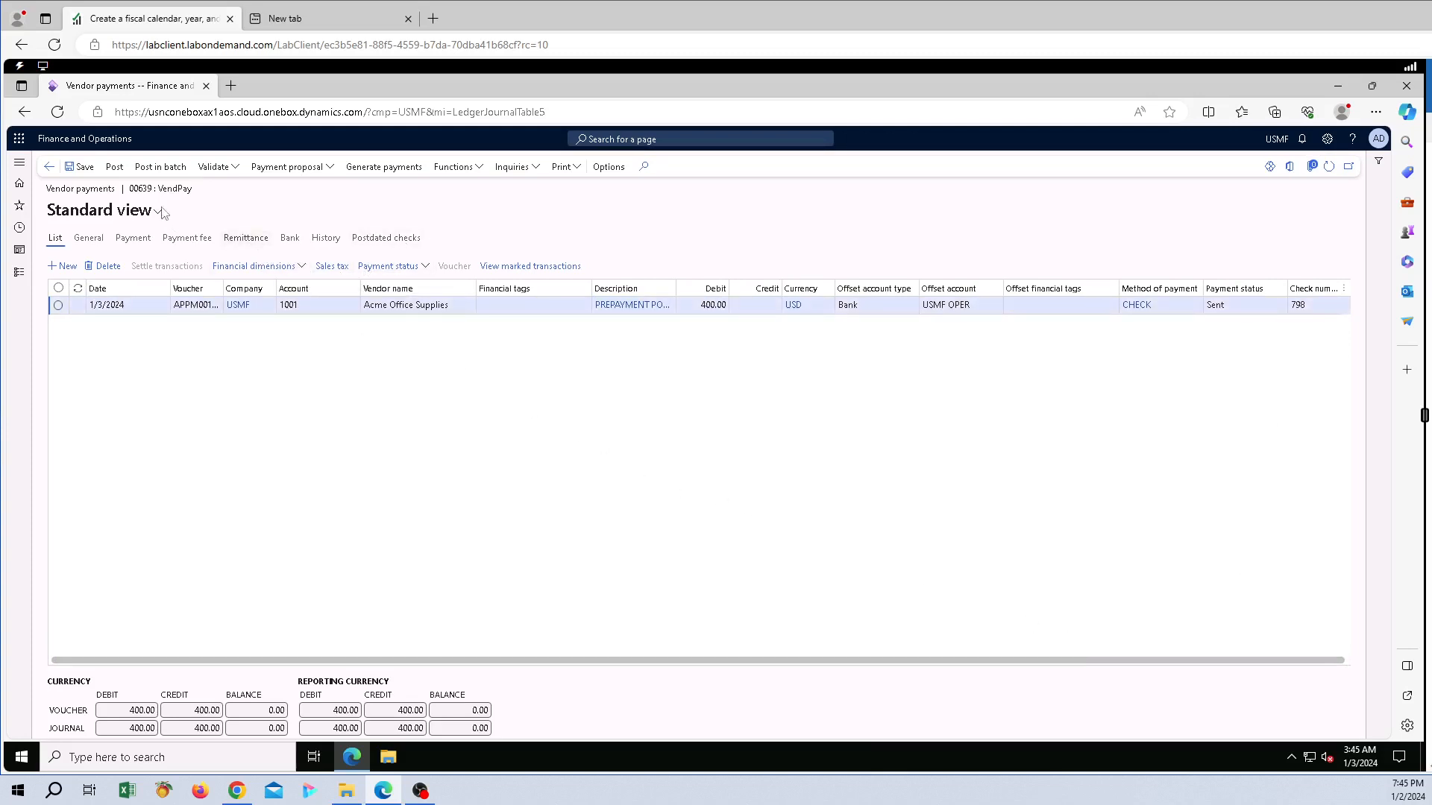
pyautogui.click(114, 166)
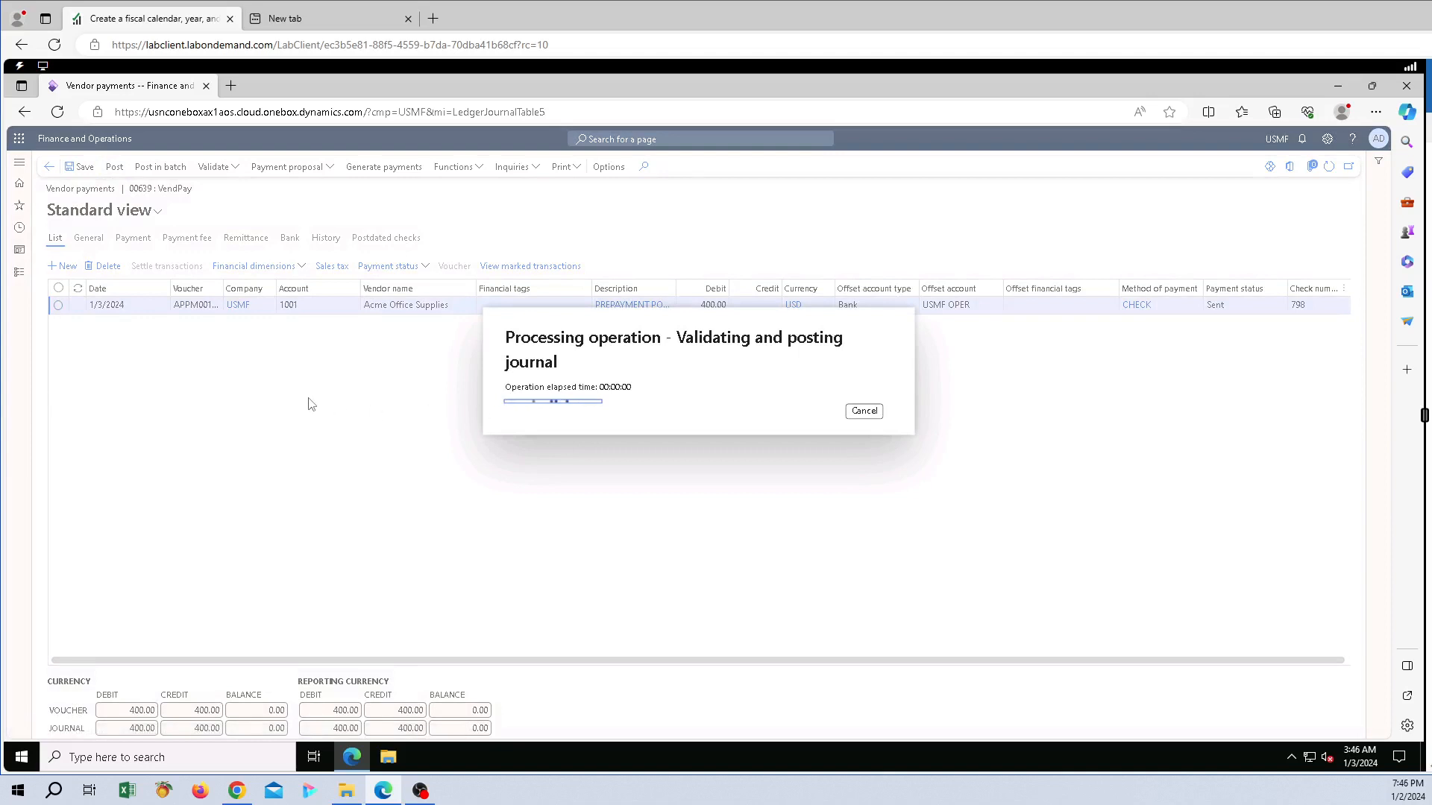
# - Open the Acme Office Supplies purchase order from the Open prepayments list in Accounts payable
pyautogui.click(20, 276)
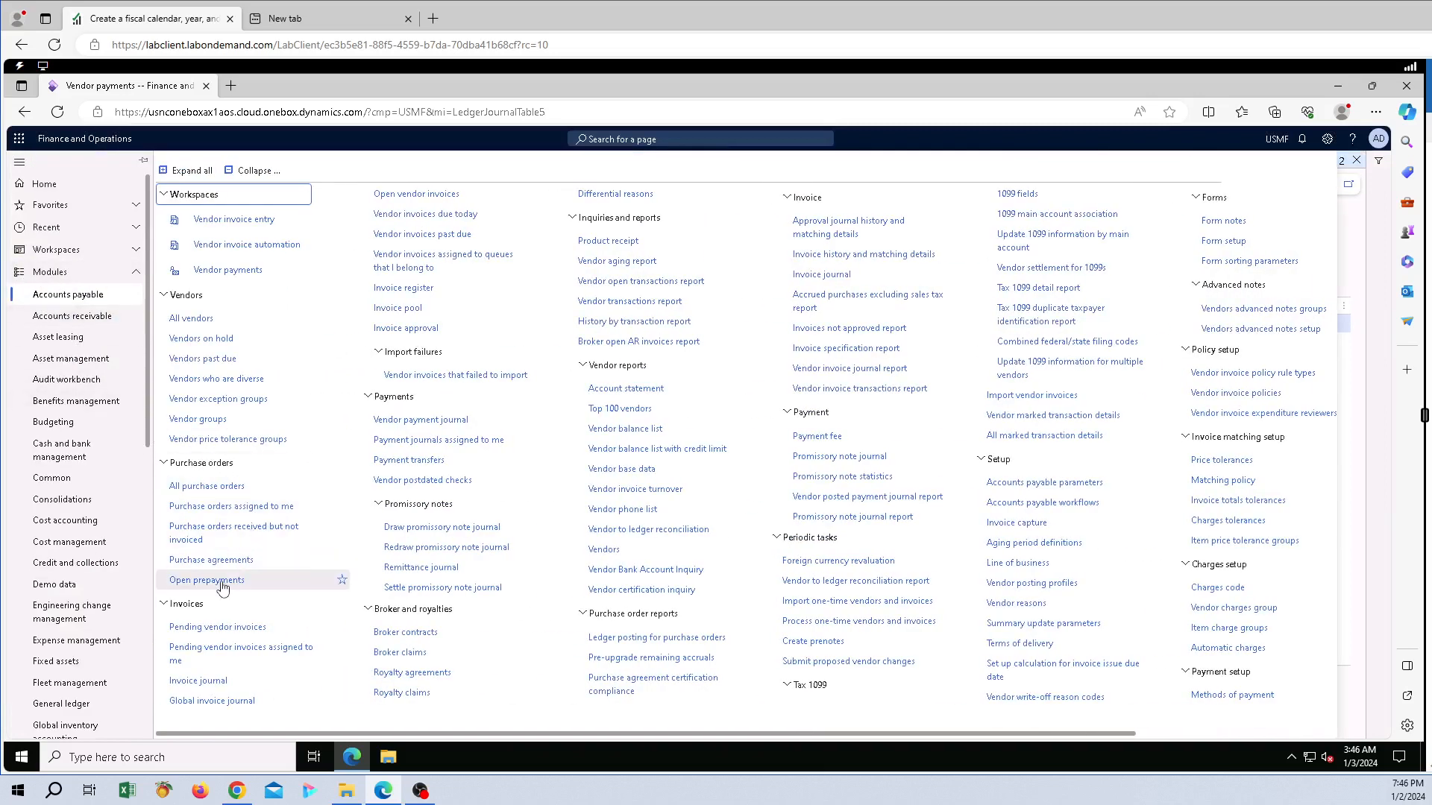
pyautogui.click(222, 586)
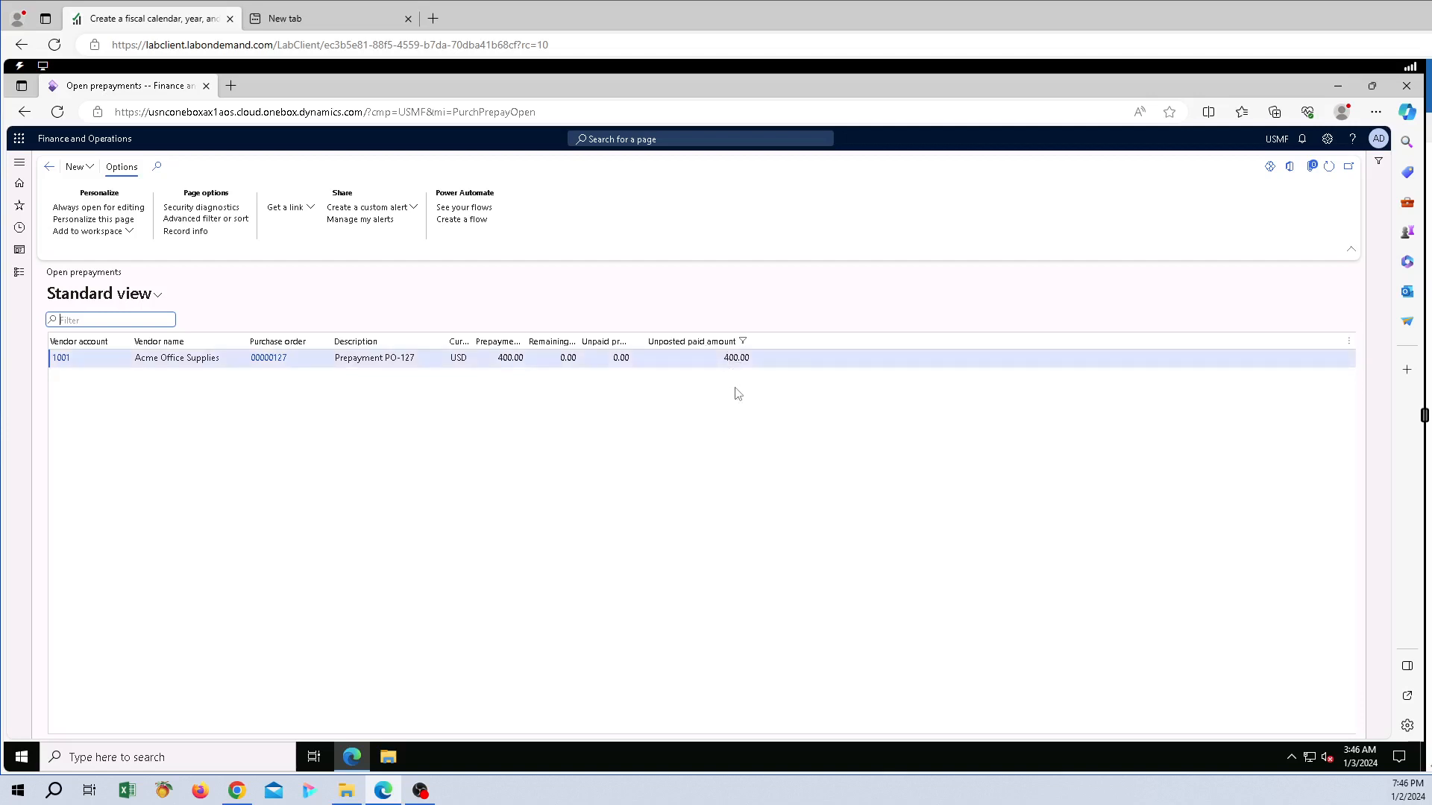
pyautogui.press('Tab')
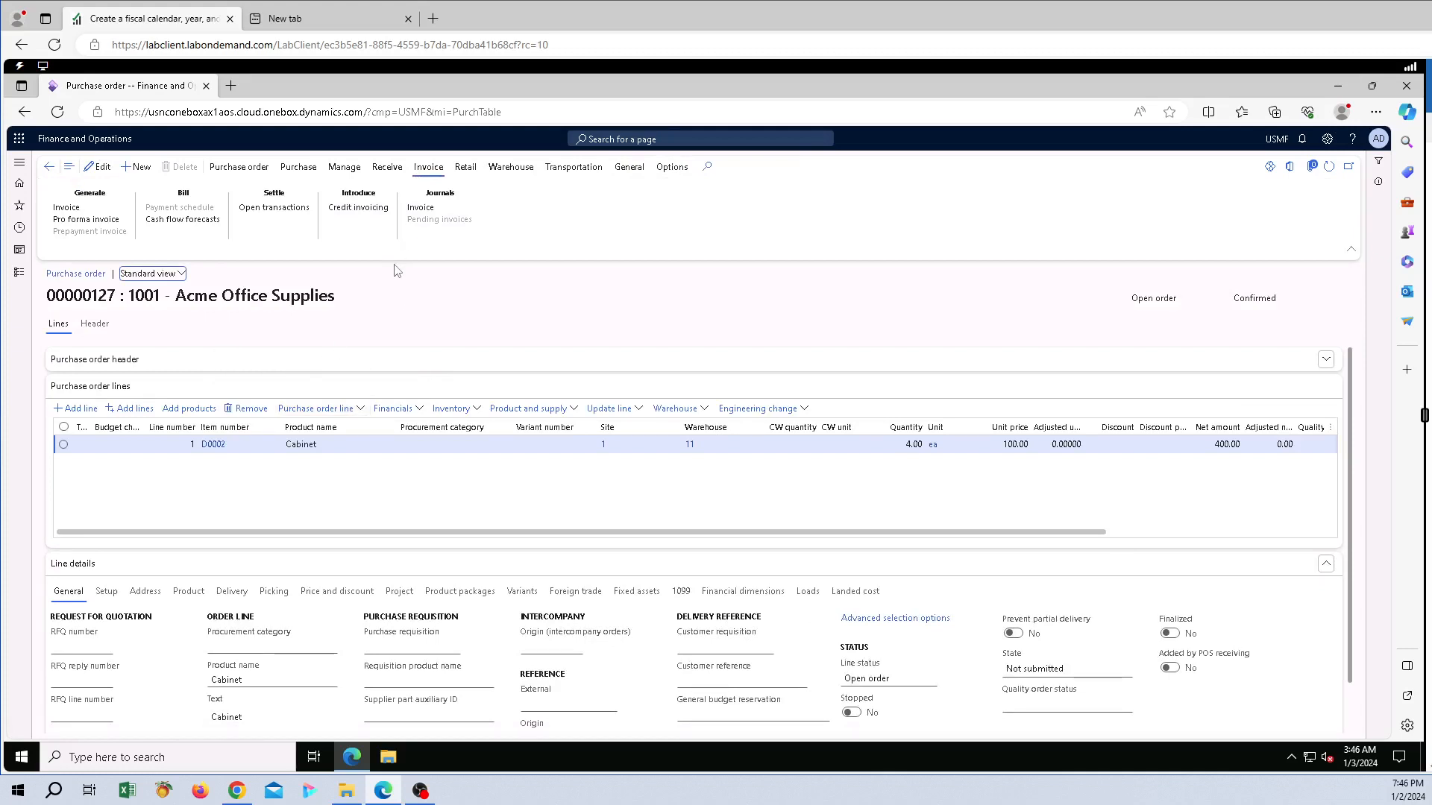
# - Post the purchase order's receipts list and its product receipt with number PR09045 for the ordered quantity
pyautogui.click(386, 168)
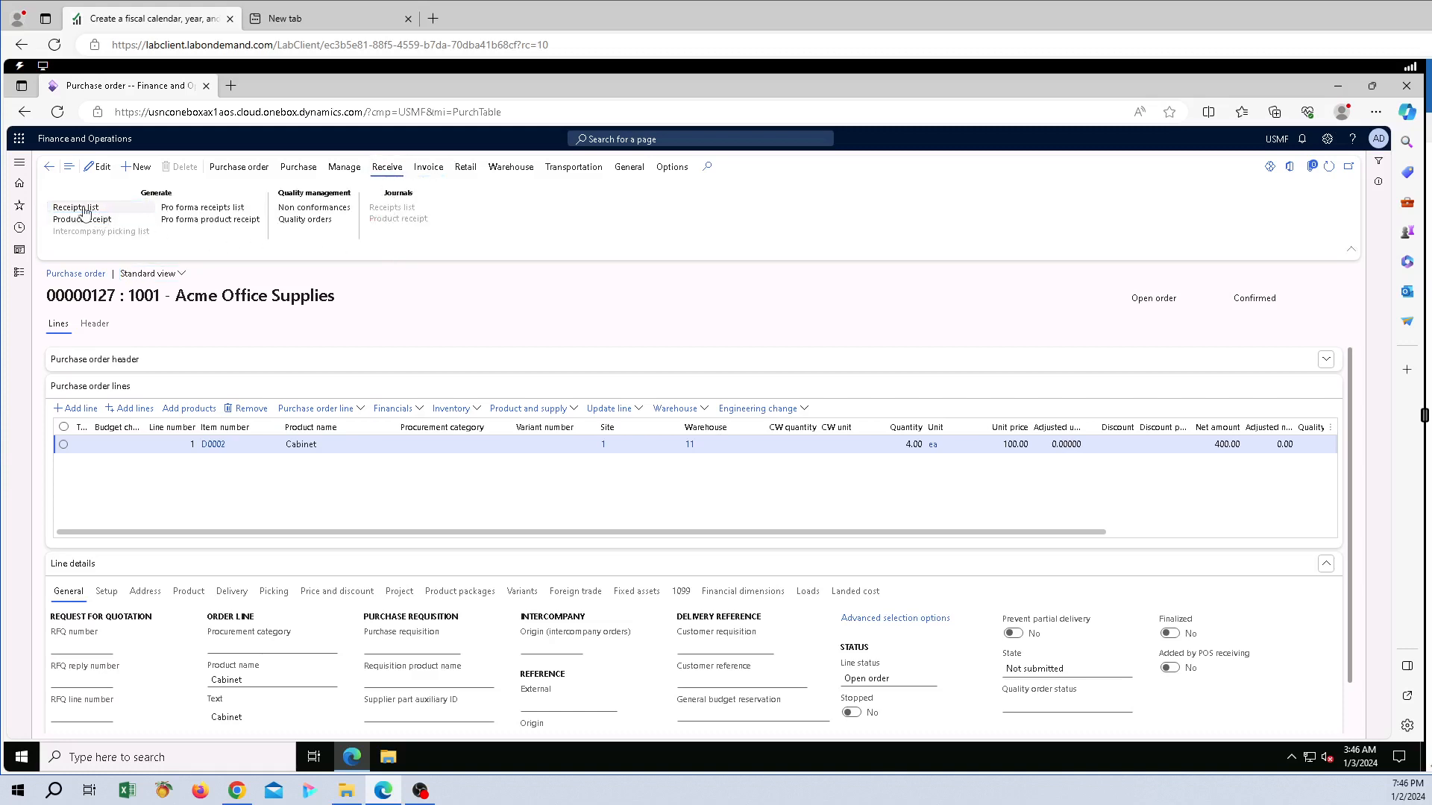
pyautogui.click(79, 208)
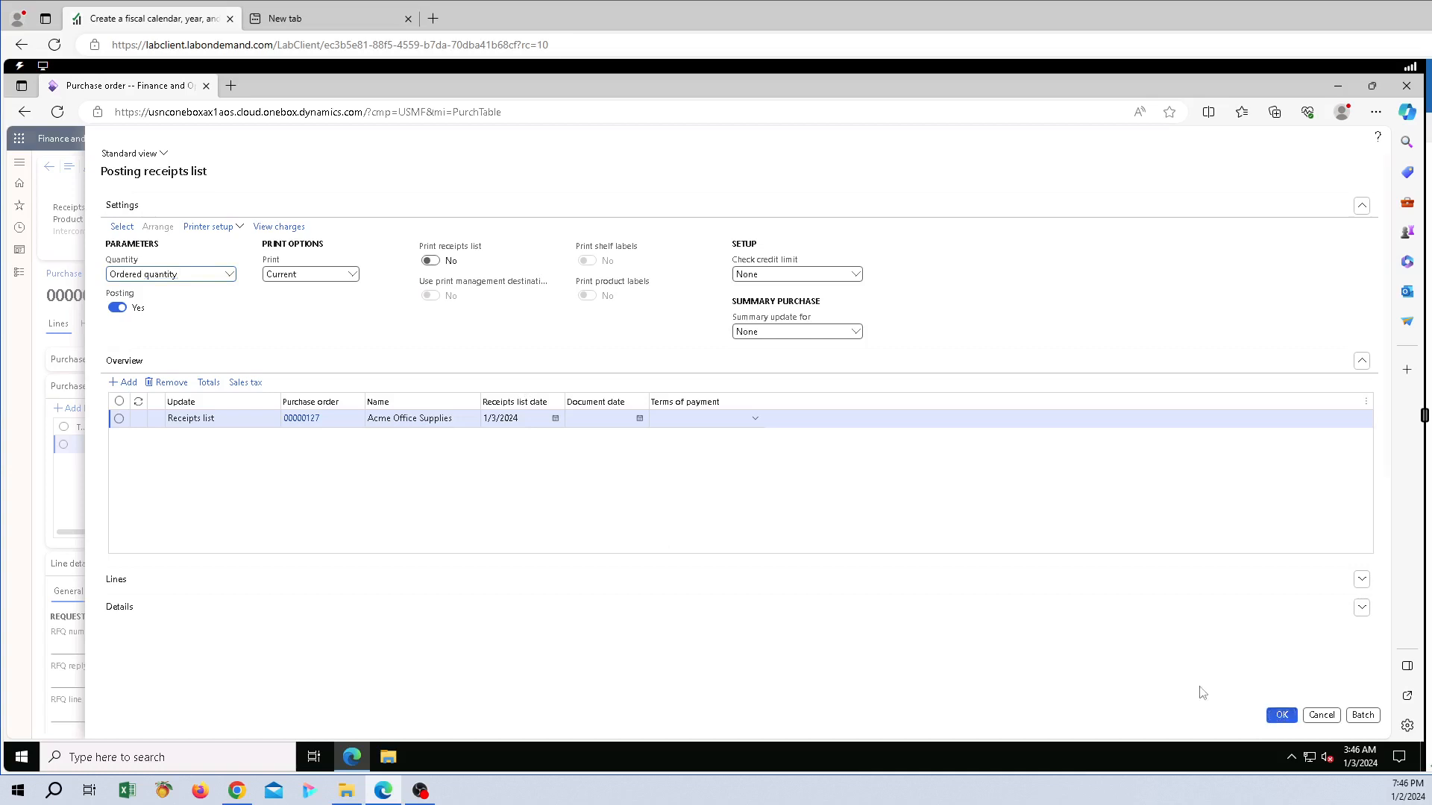
pyautogui.click(1281, 715)
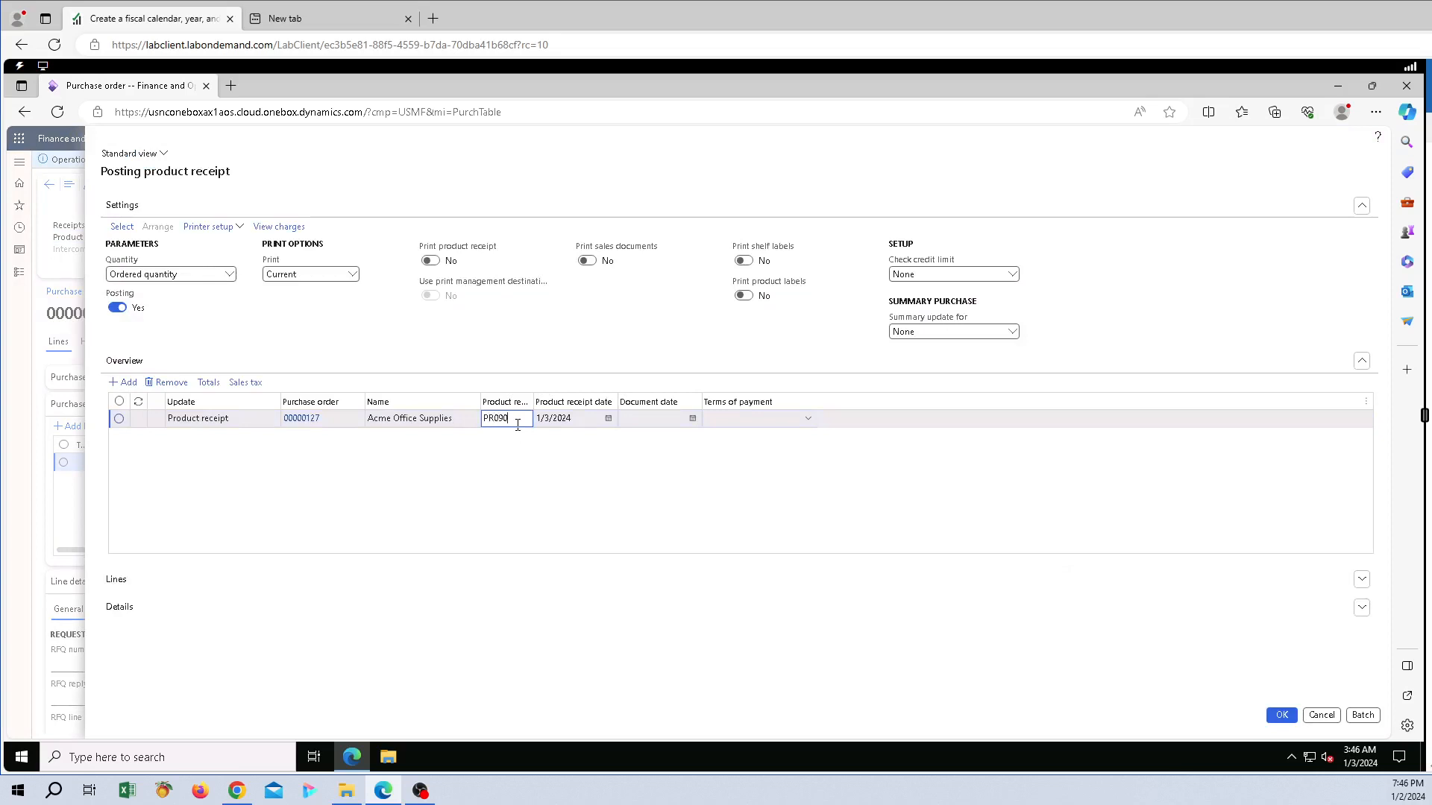
pyautogui.click(1282, 715)
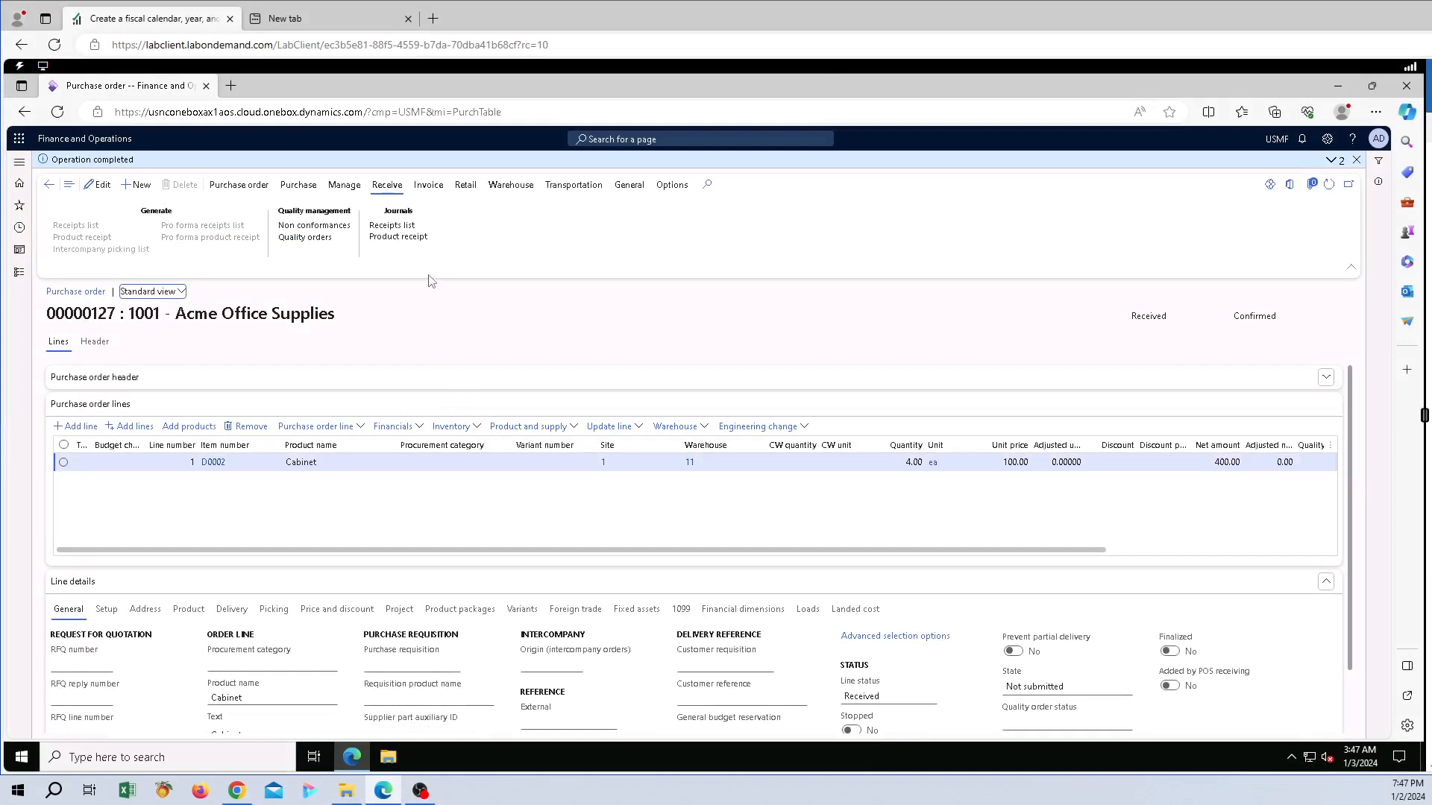
# - Generate a vendor invoice from the purchase order and match it to product receipt PR09045
pyautogui.click(429, 186)
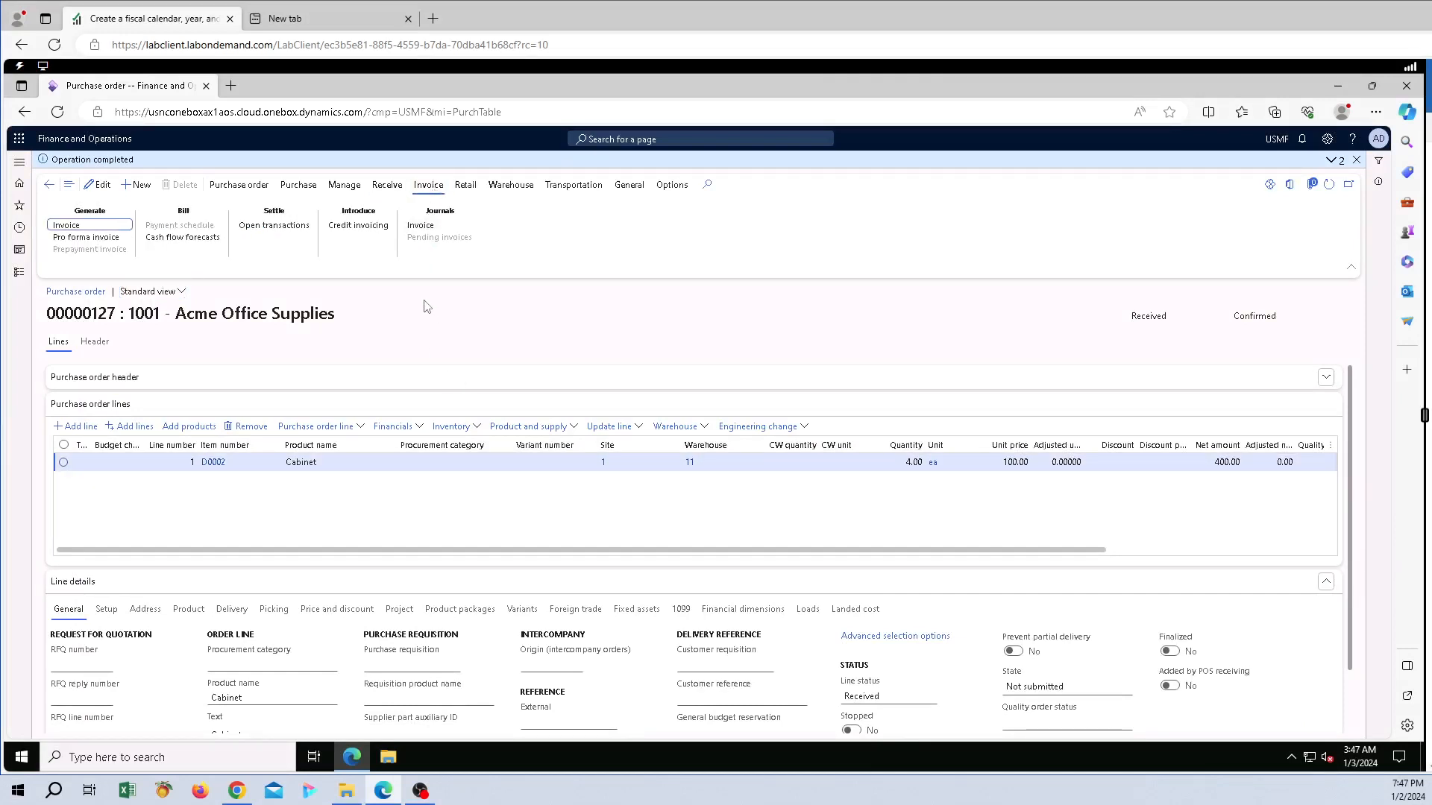
pyautogui.click(59, 225)
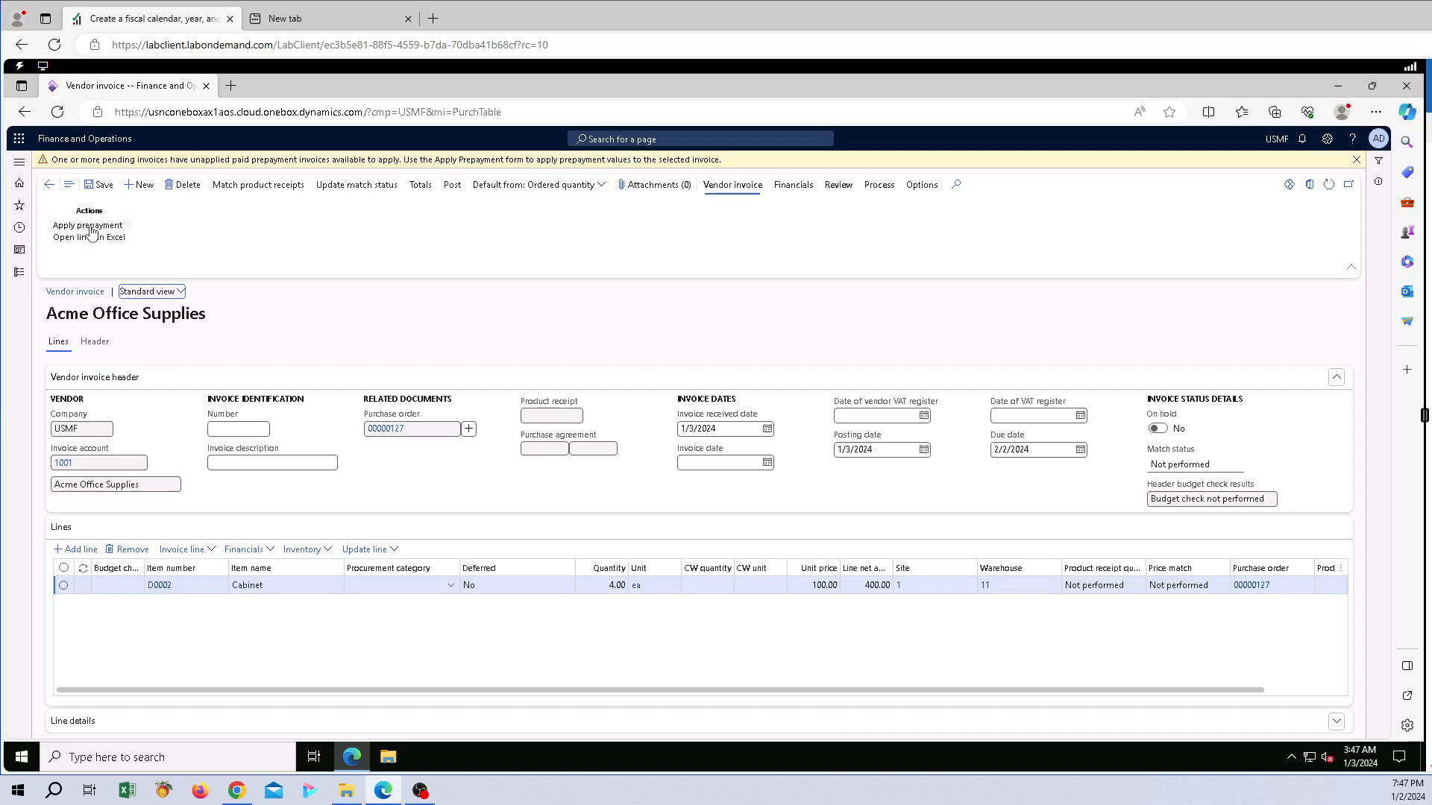
pyautogui.click(265, 187)
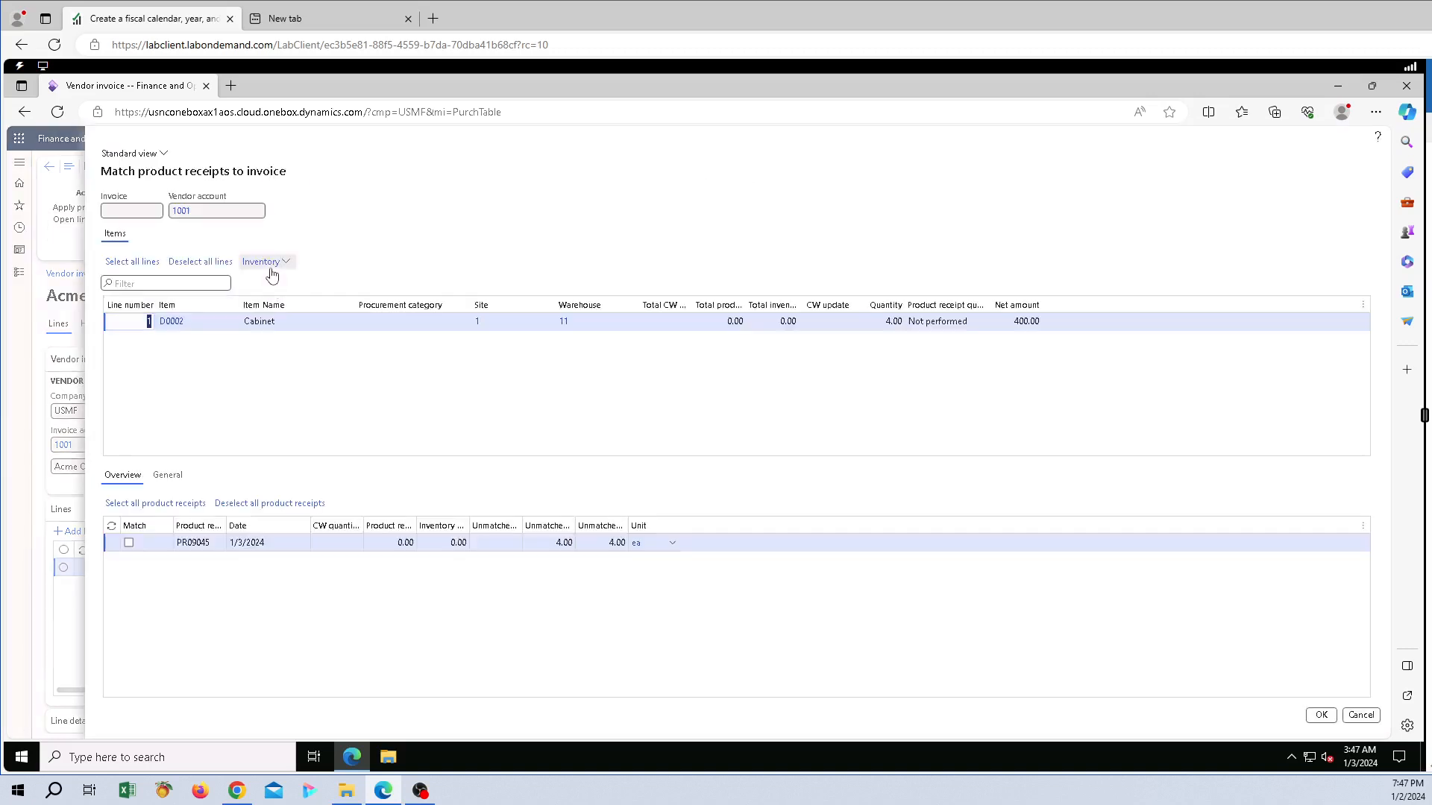
pyautogui.click(129, 544)
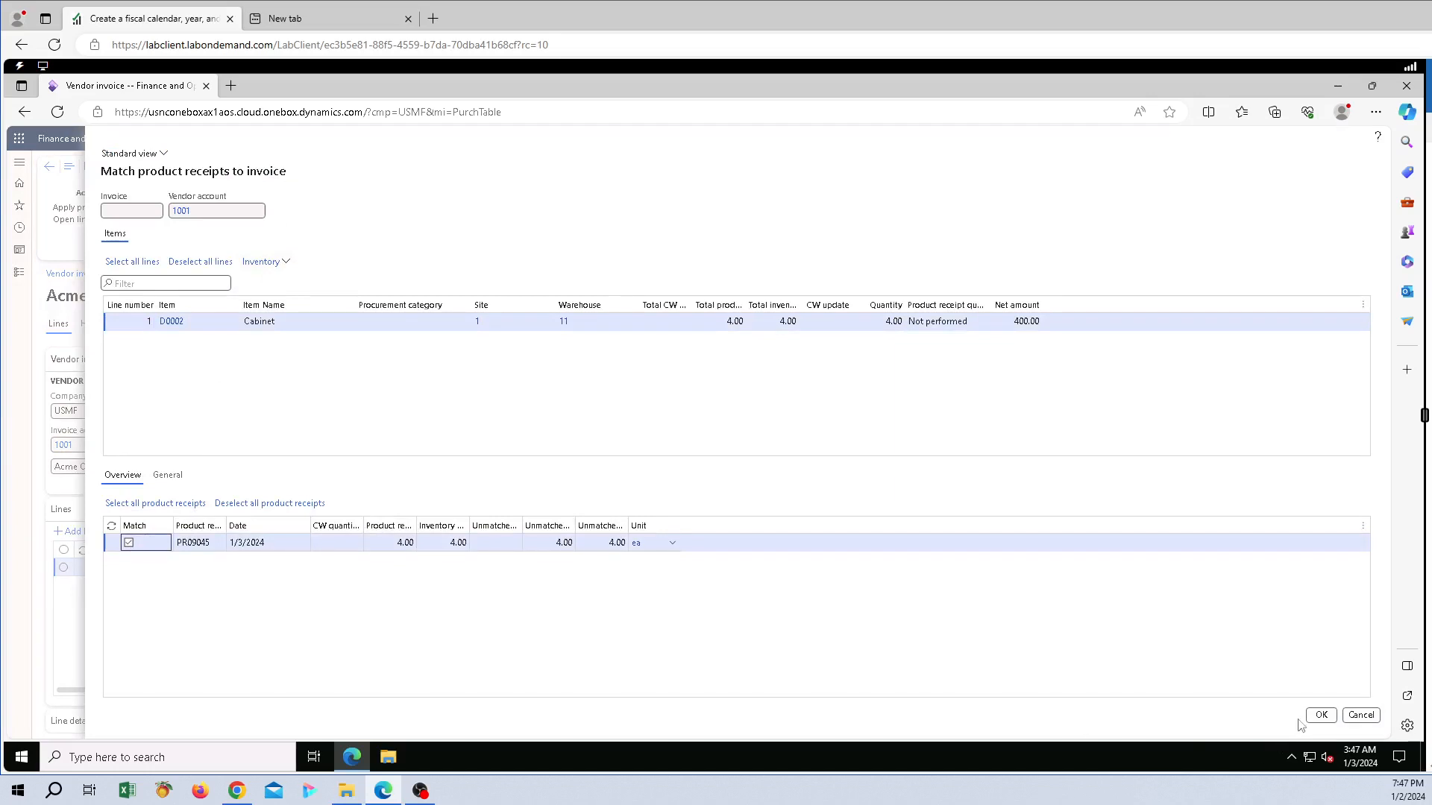
pyautogui.click(1321, 715)
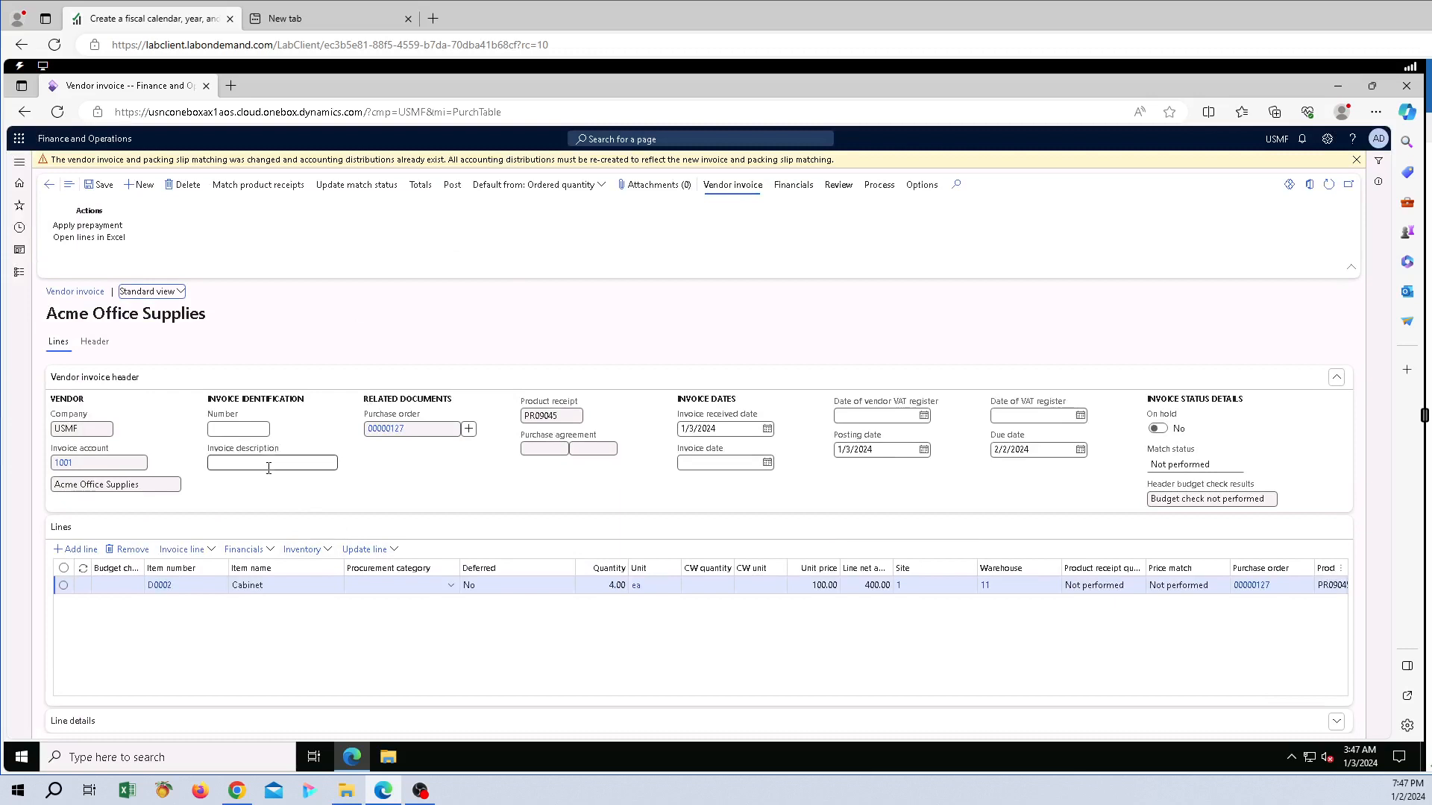
# - Recheck the matched product receipt, enter INVA234 as the vendor invoice number, and update the invoice's match status
pyautogui.click(248, 428)
pyautogui.click(258, 184)
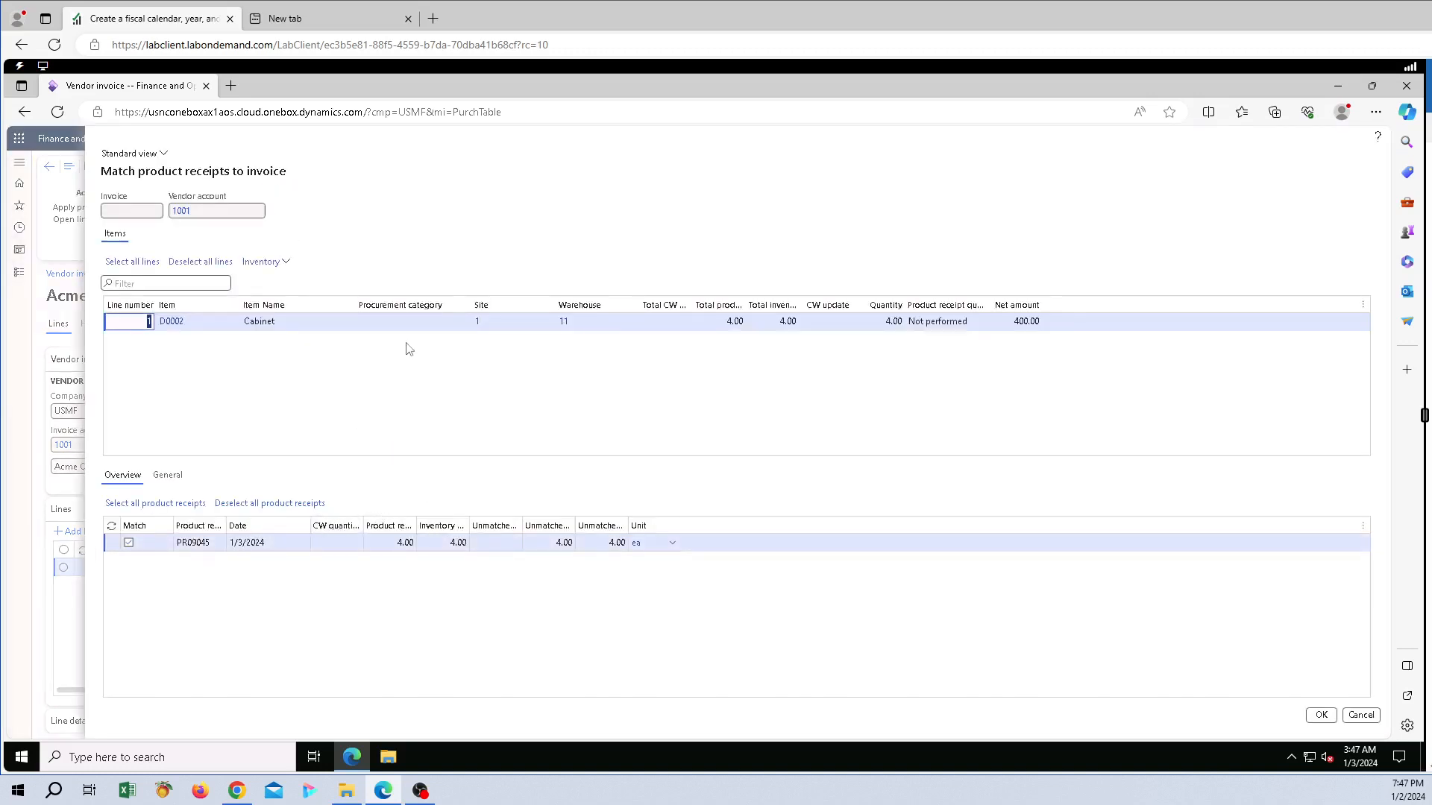
pyautogui.click(1319, 716)
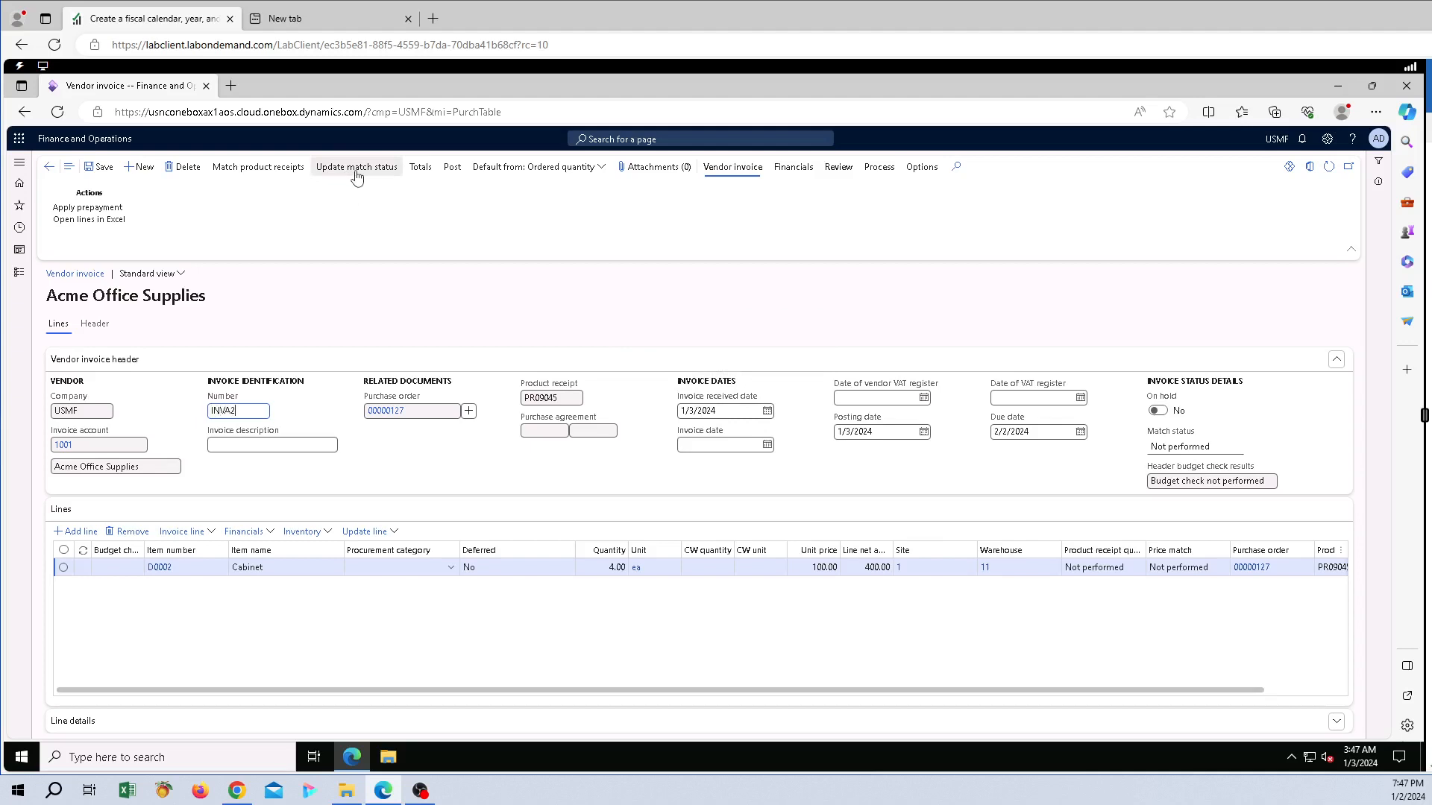
pyautogui.click(357, 176)
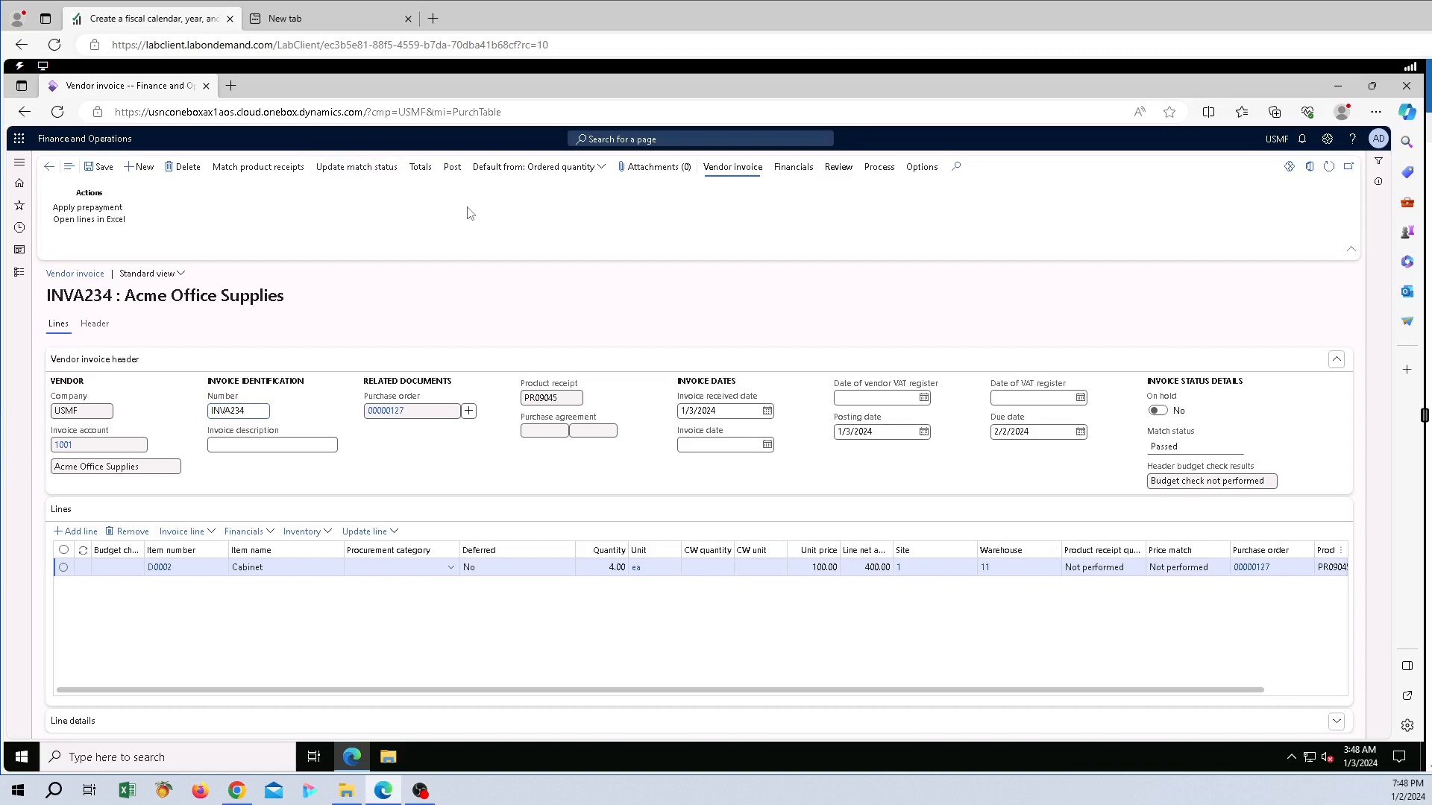
# - Apply prepayment PREINV543 to vendor invoice INVA234 and post the invoice
pyautogui.click(105, 208)
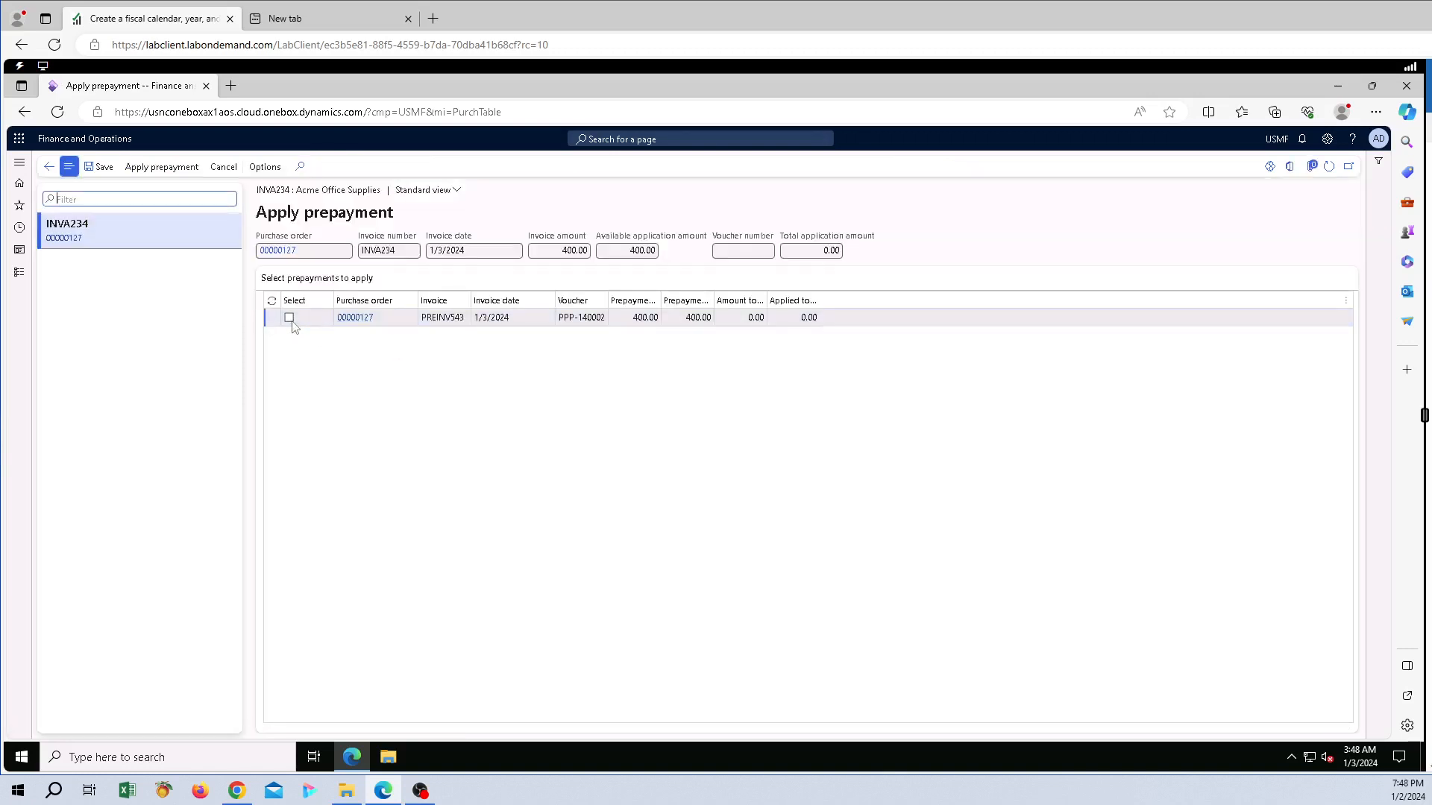
pyautogui.click(290, 317)
pyautogui.click(146, 168)
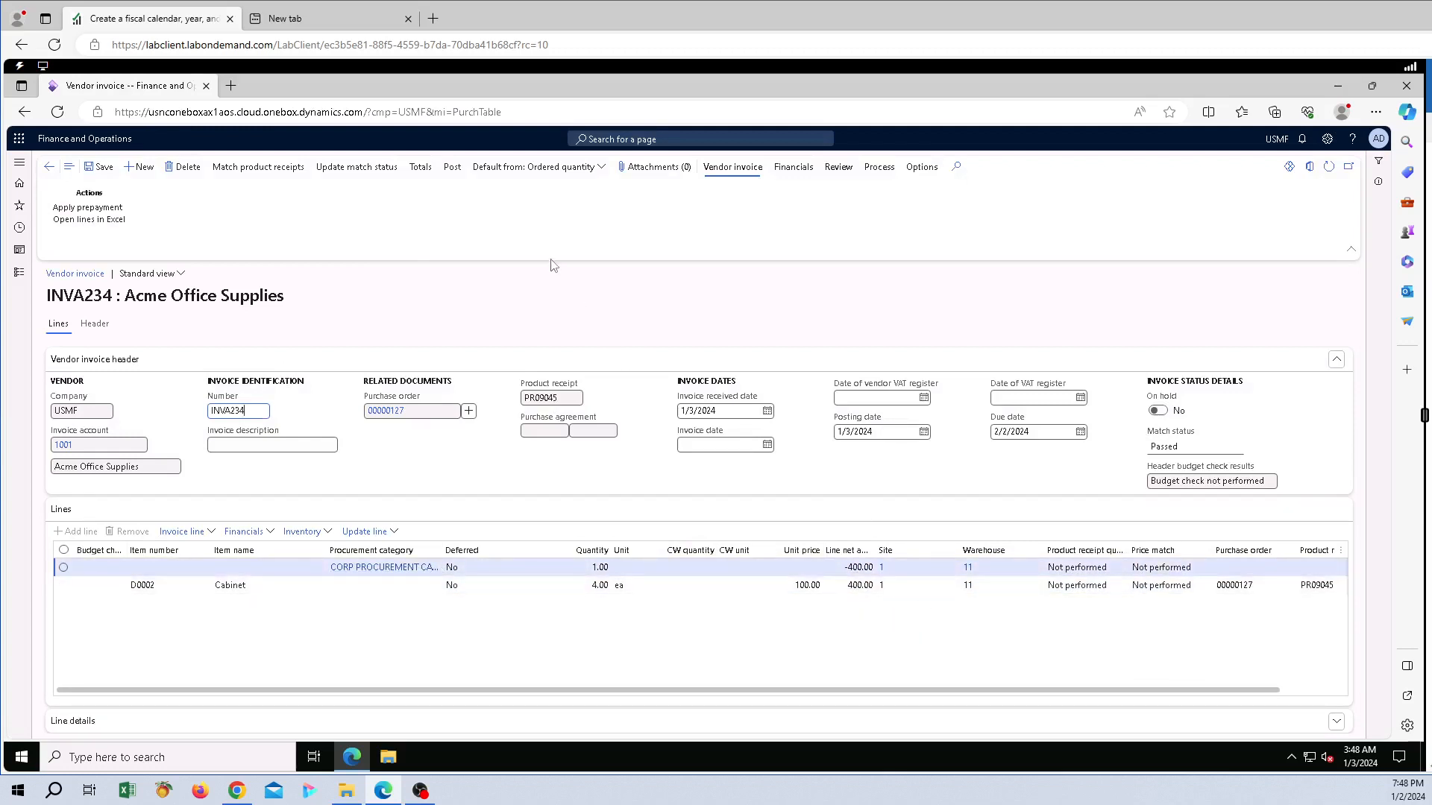
pyautogui.click(452, 167)
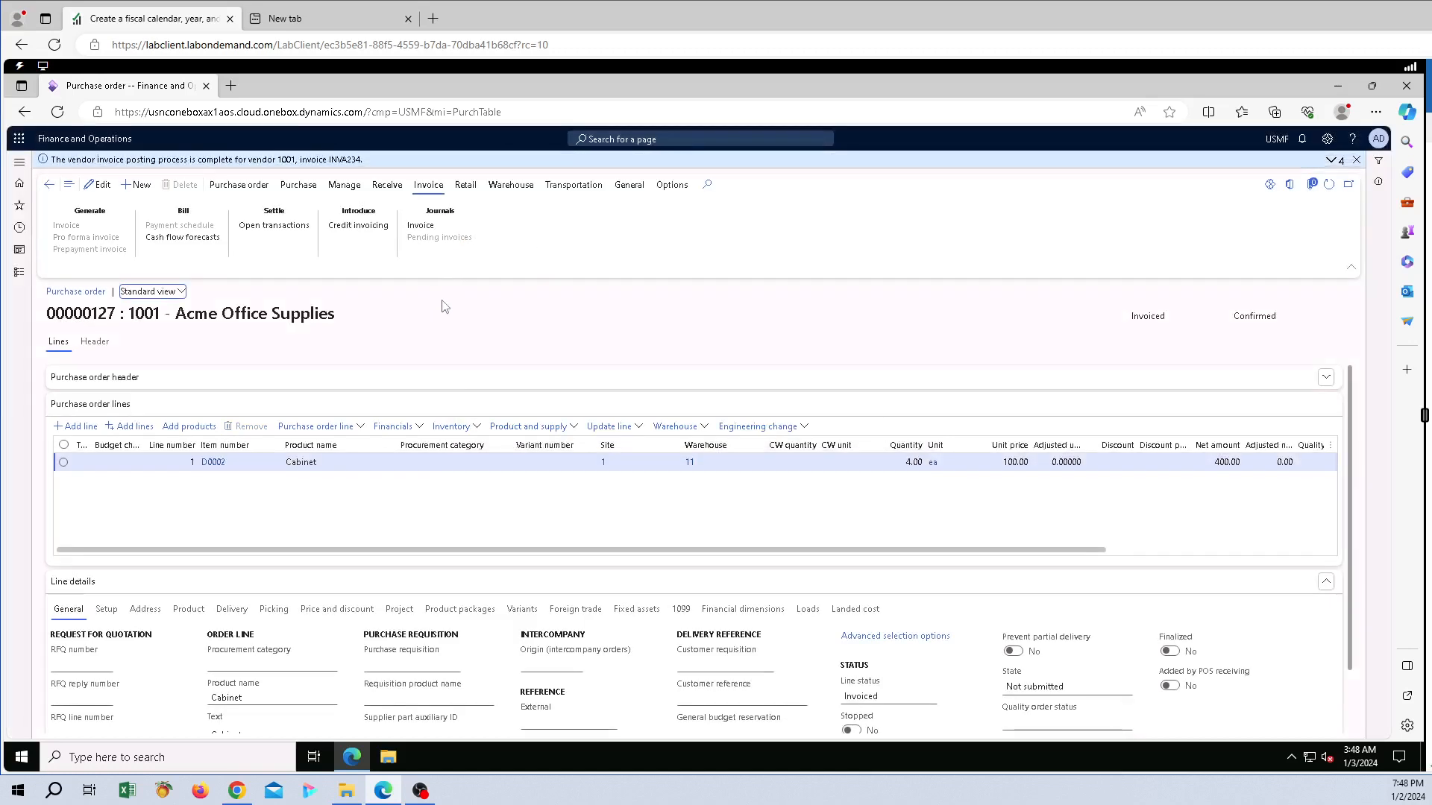
# - Open the purchase order's invoice journal and review the original preview of prepayment invoice PREINV543
pyautogui.click(429, 227)
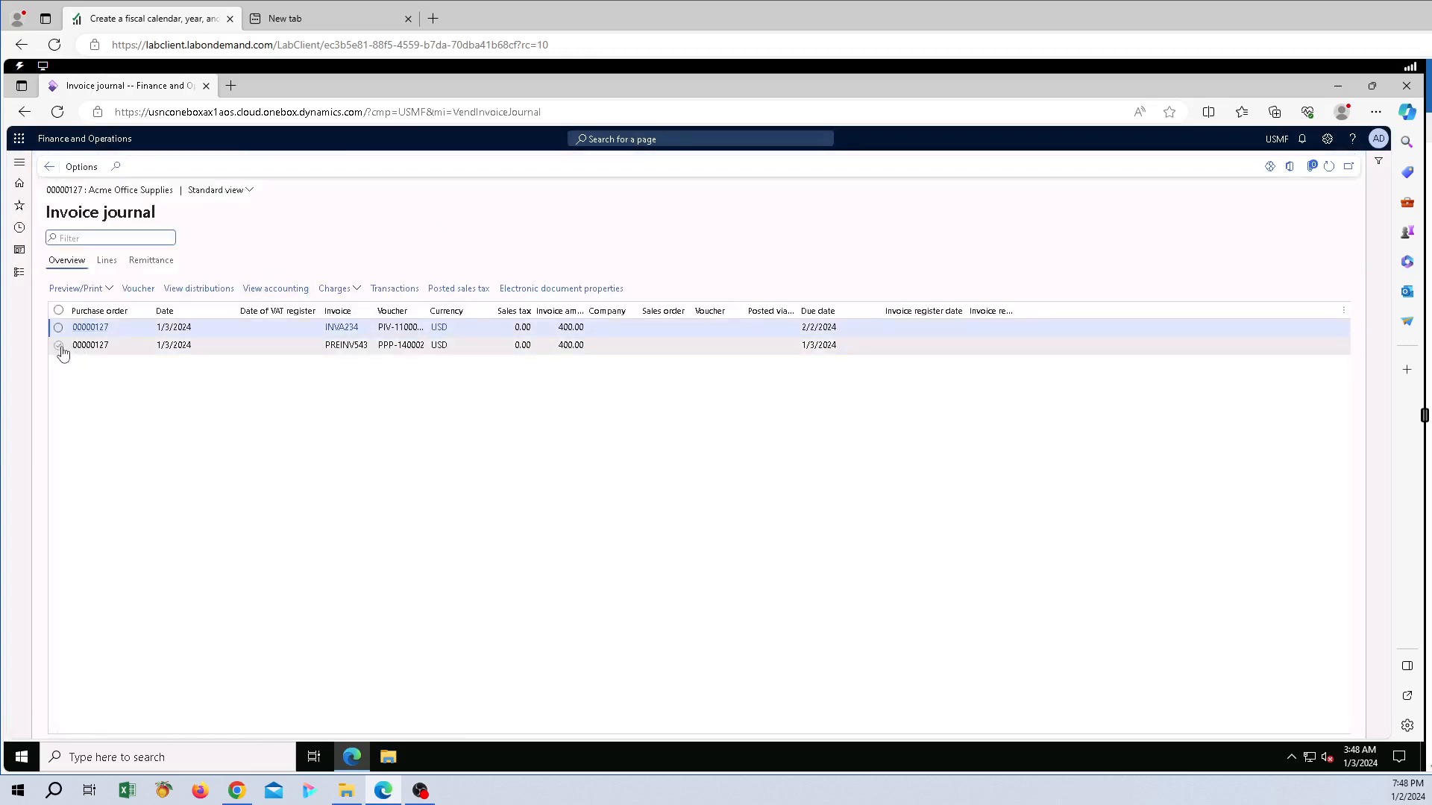
pyautogui.click(59, 347)
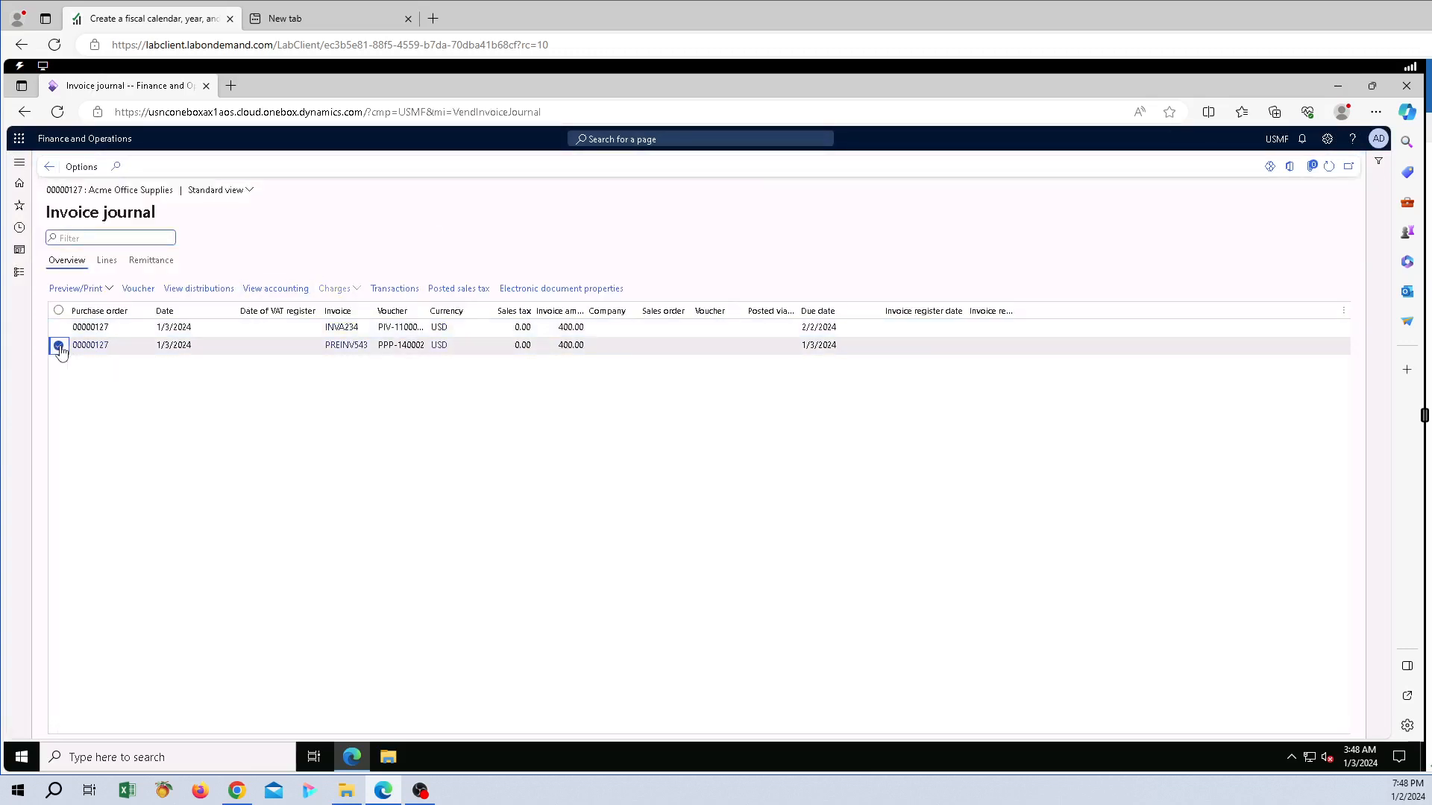
pyautogui.click(108, 290)
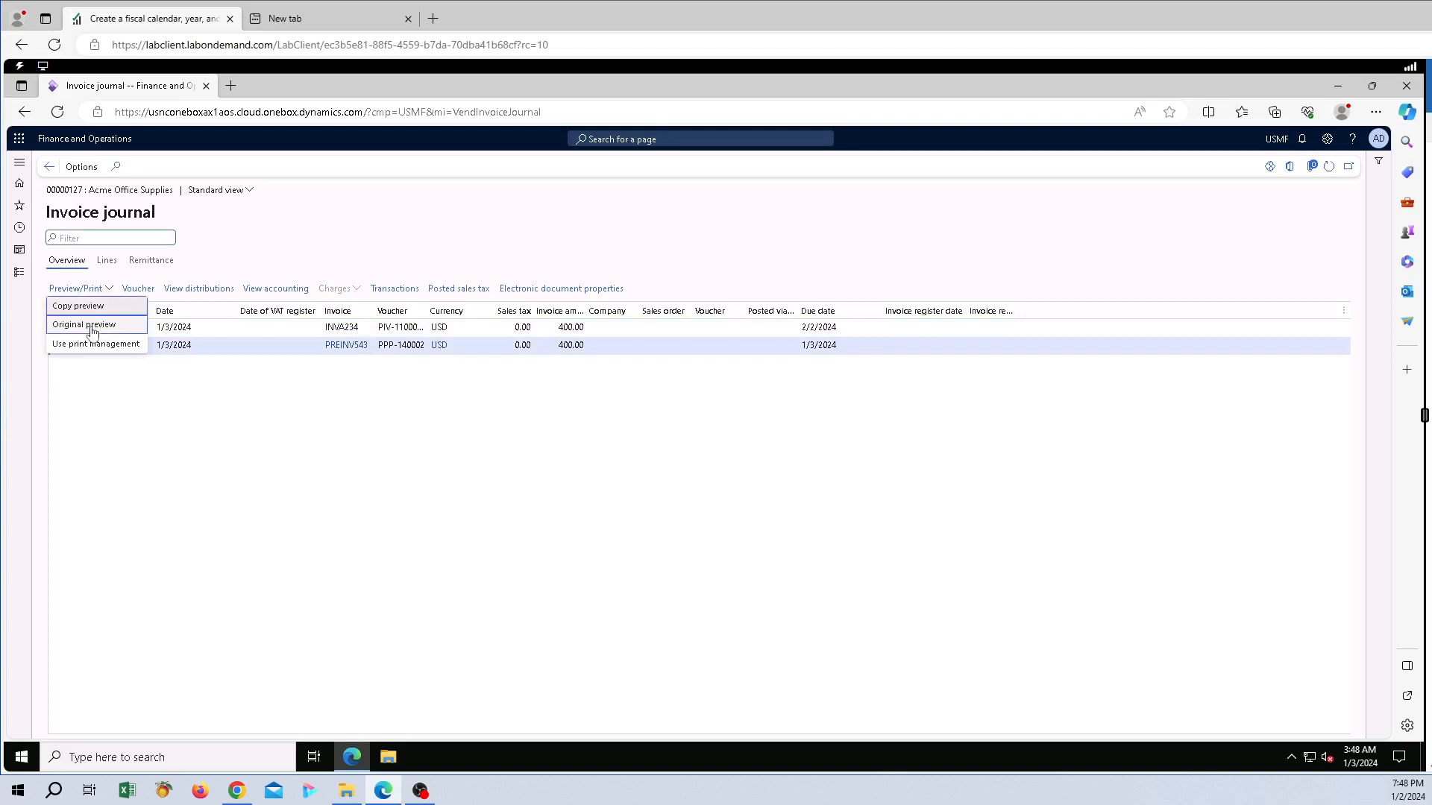
pyautogui.click(93, 325)
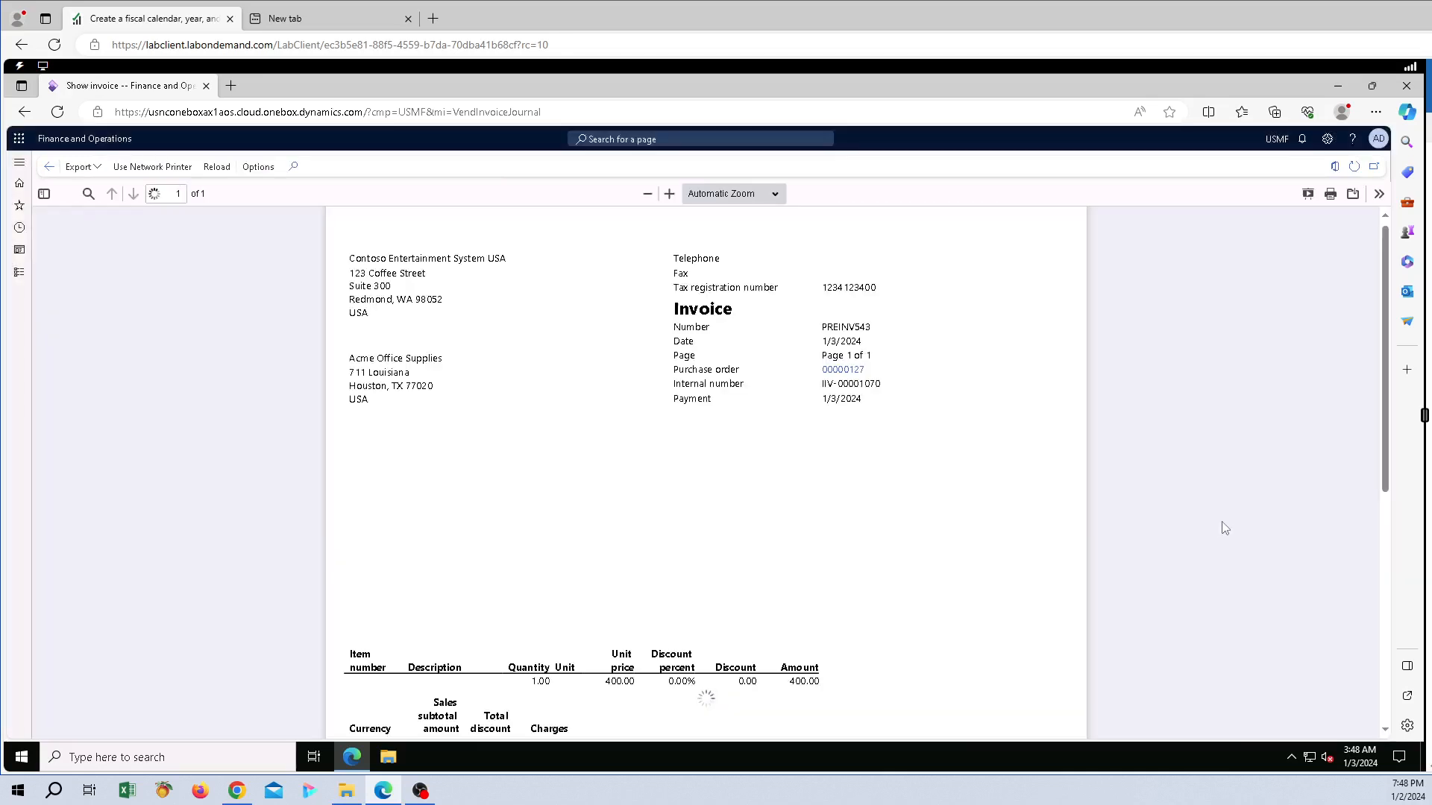
pyautogui.moveTo(1389, 473); pyautogui.dragTo(1394, 401)
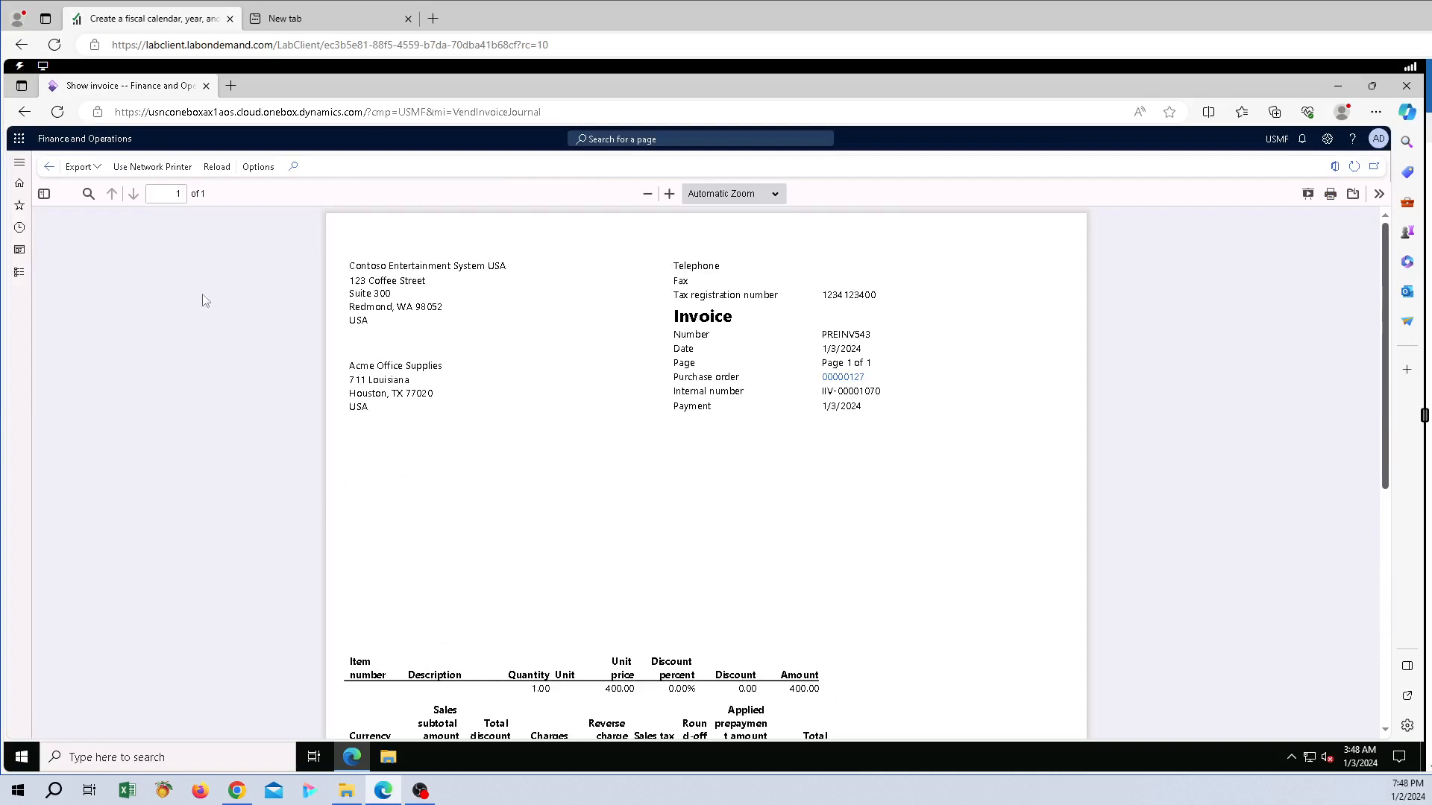
# - Return to the invoice journal and review the original preview of invoice INVA234, including its applied prepayment amount and total
pyautogui.click(47, 169)
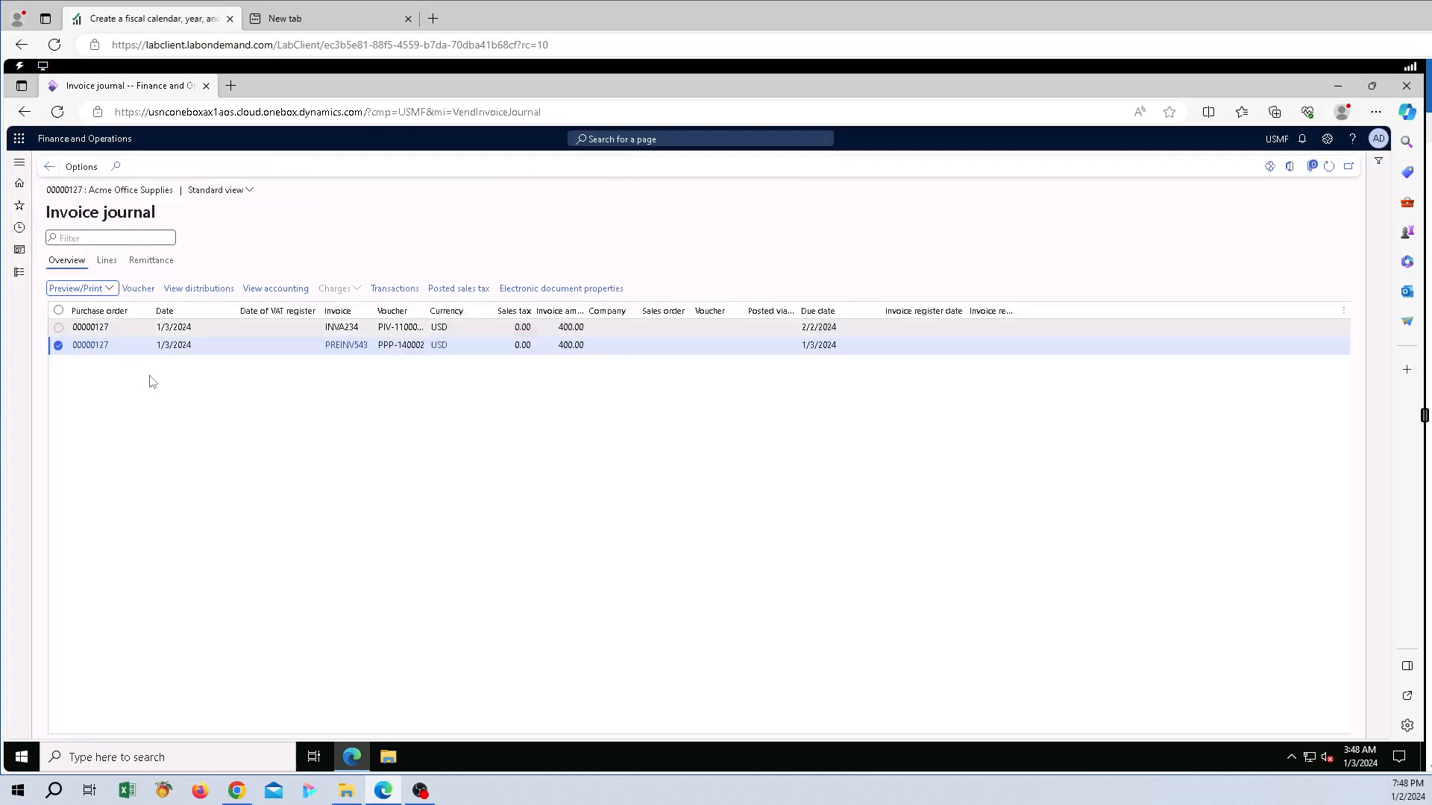
pyautogui.click(58, 327)
pyautogui.click(58, 345)
pyautogui.click(62, 346)
pyautogui.click(59, 329)
pyautogui.click(59, 328)
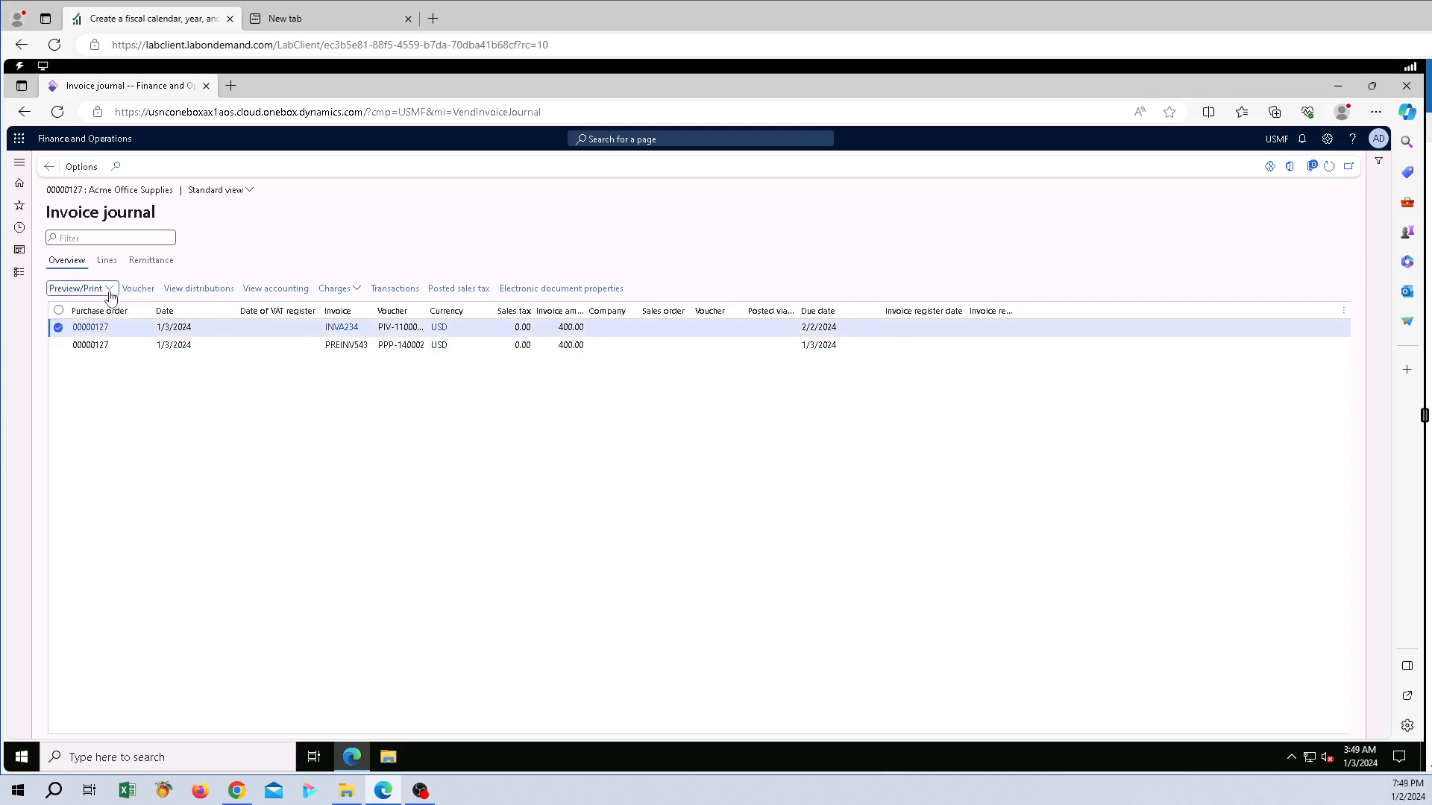
pyautogui.click(103, 289)
pyautogui.click(100, 326)
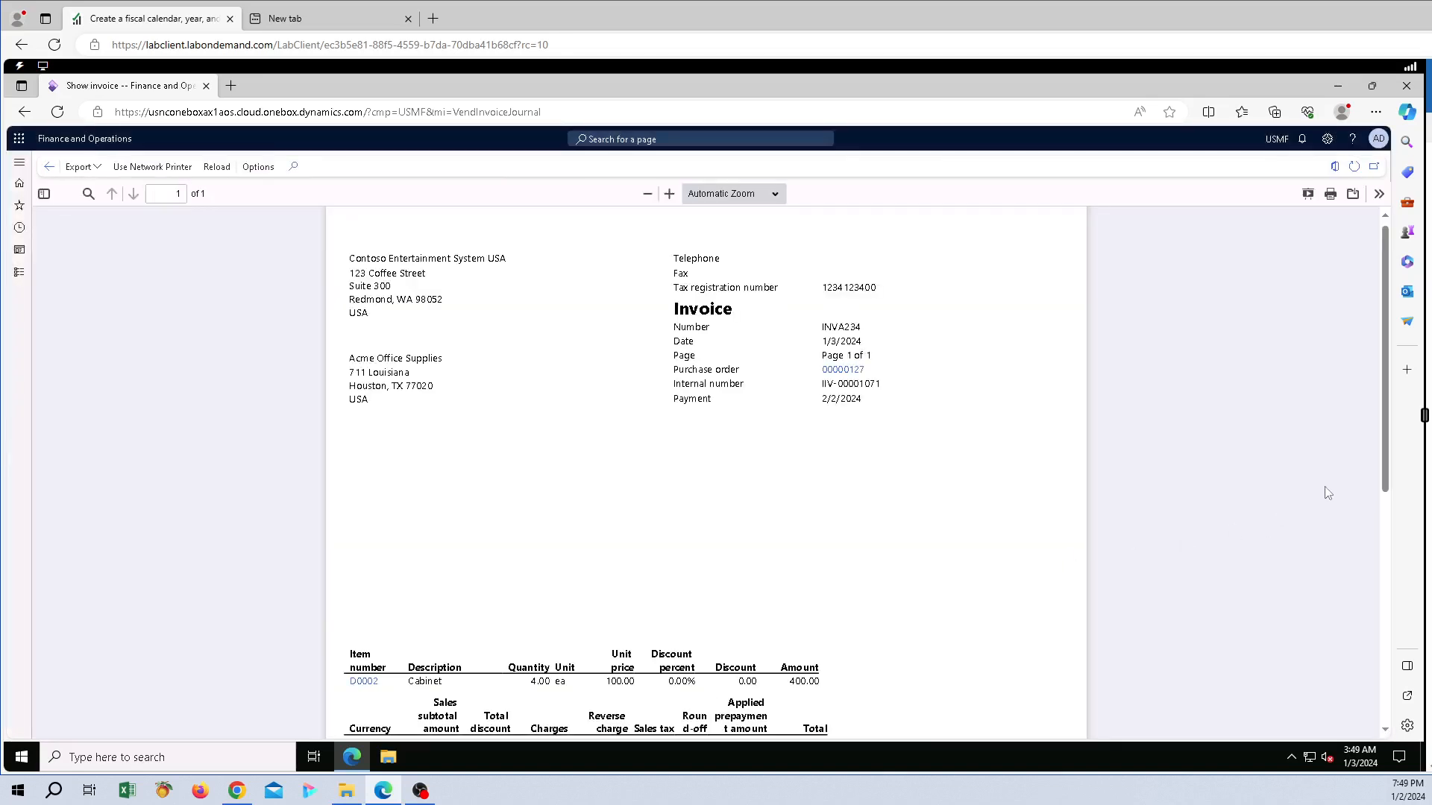
pyautogui.scroll(-4, 1387, 480)
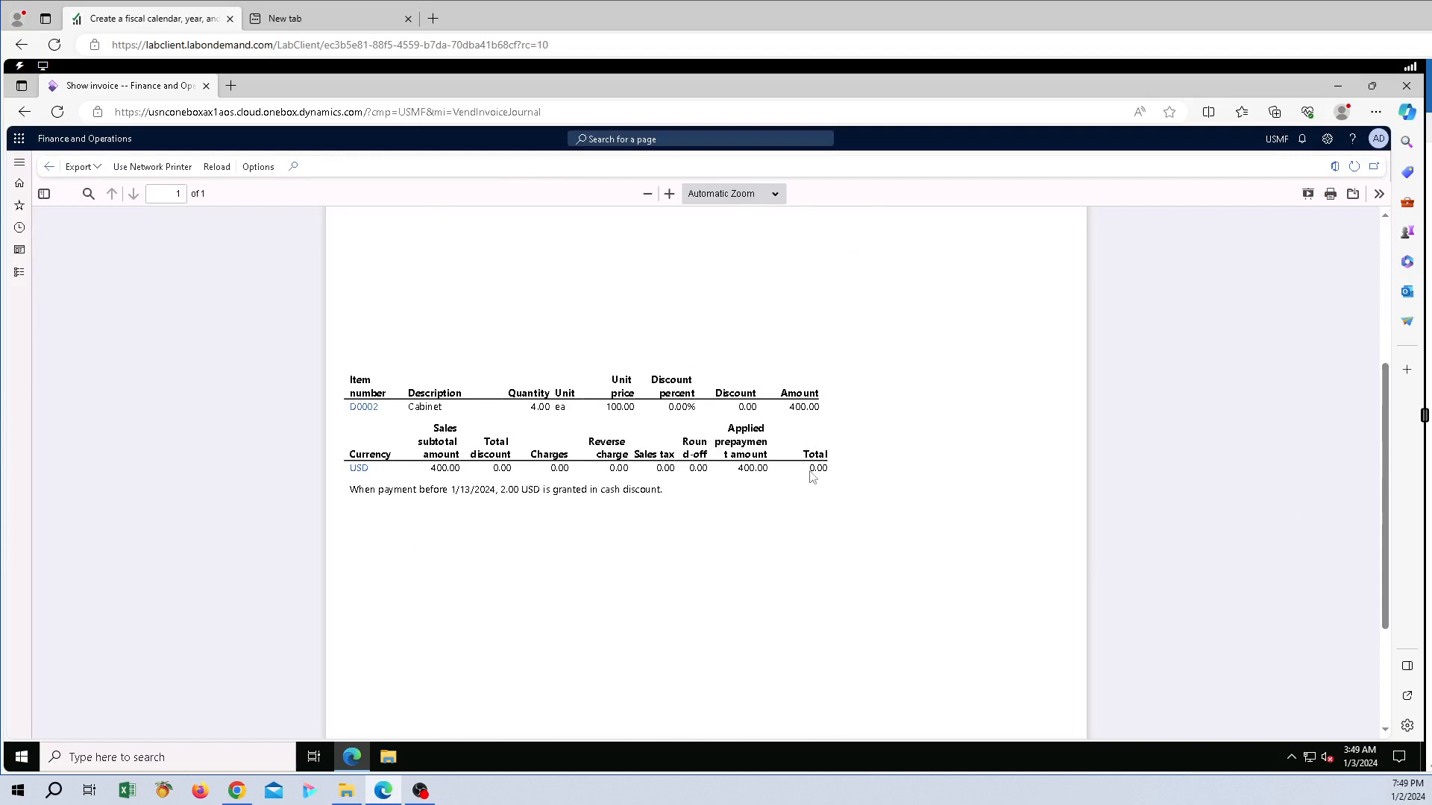
pyautogui.scroll(4, 310, 390)
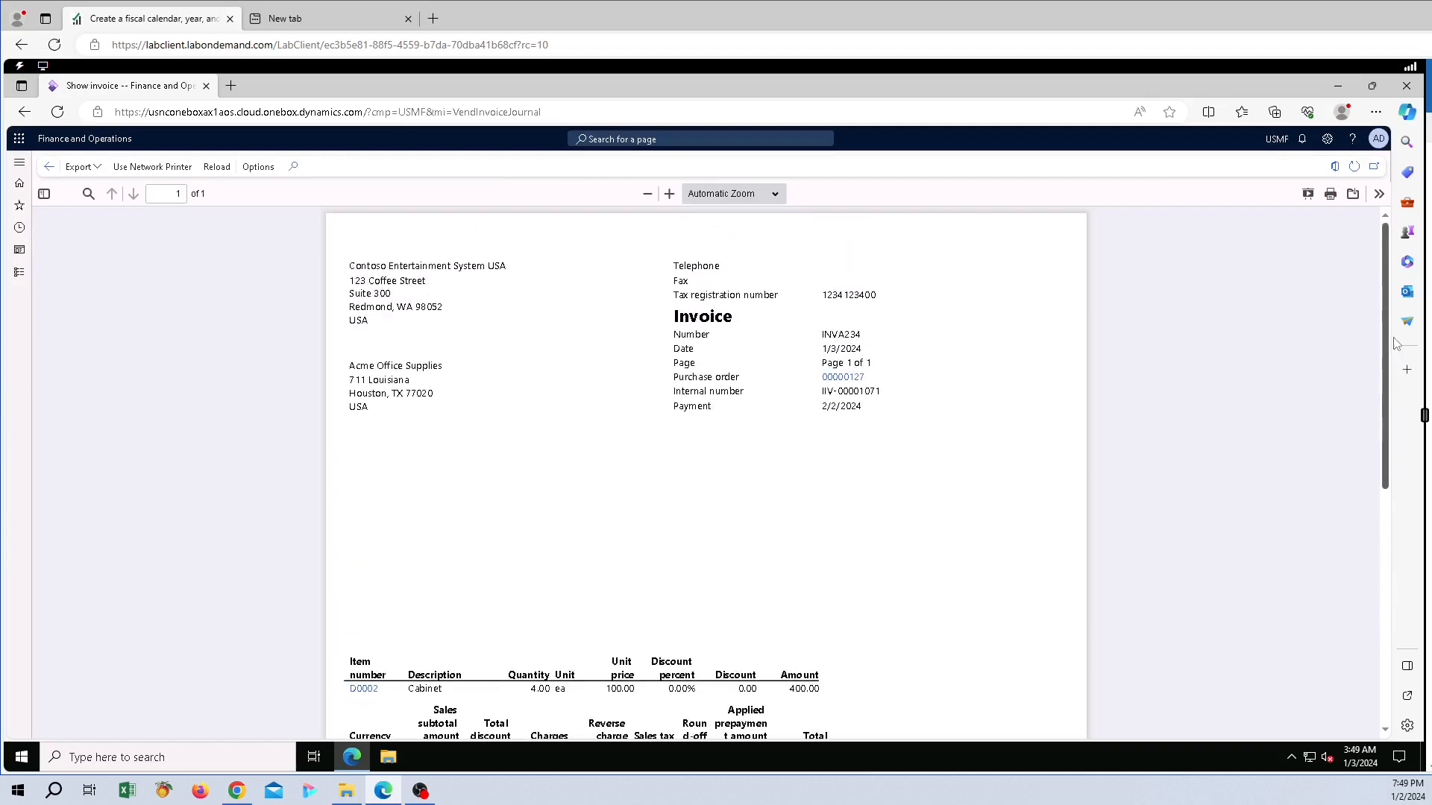